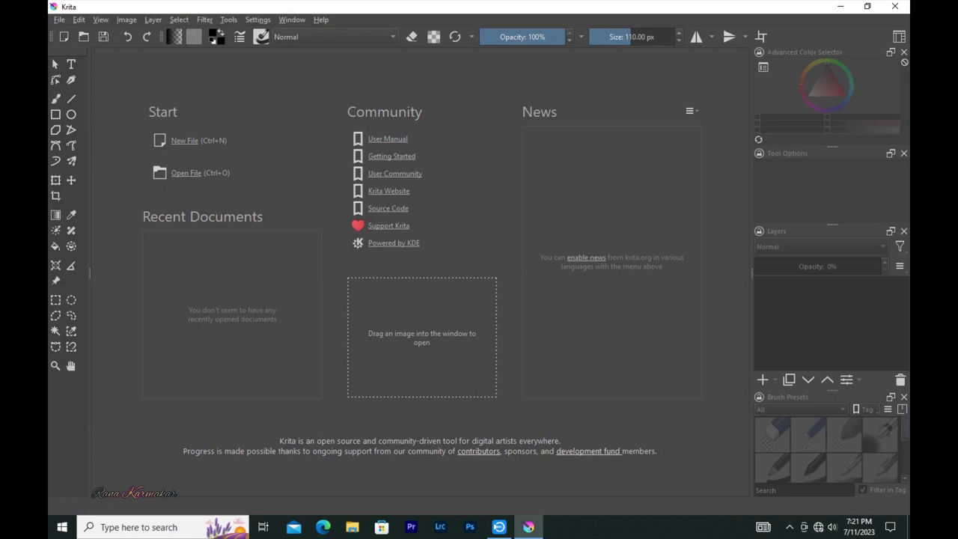
Step: Create a new 1360 × 768 px document and shrink the brush
{"action": "left_click", "coordinate": [199, 140]}
{"action": "double_click", "coordinate": [478, 183]}
{"action": "type", "text": "1360"}
{"action": "double_click", "coordinate": [470, 201]}
{"action": "type", "text": "768"}
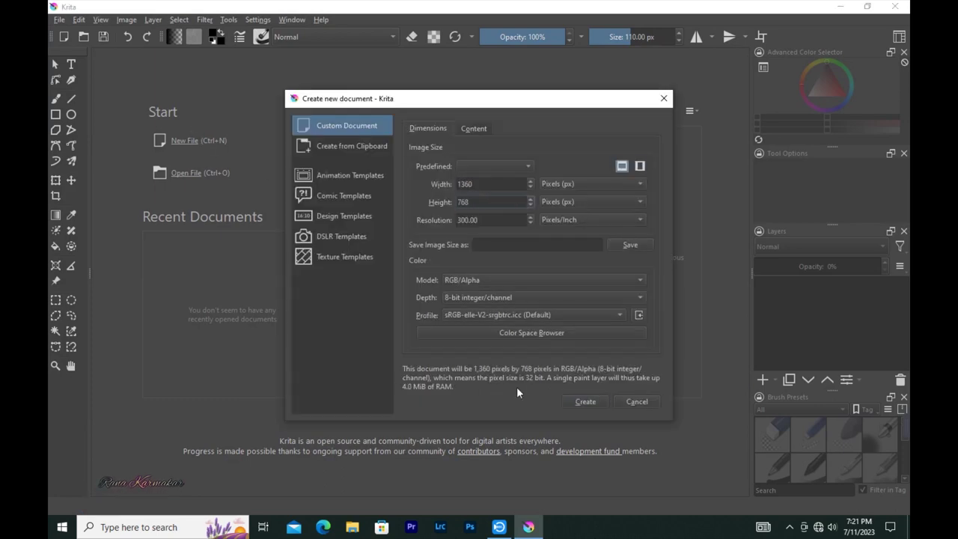
{"action": "left_click", "coordinate": [585, 401]}
{"action": "key", "text": "bracketleft"}
{"action": "key", "text": "bracketleft"}
{"action": "key", "text": "bracketleft"}
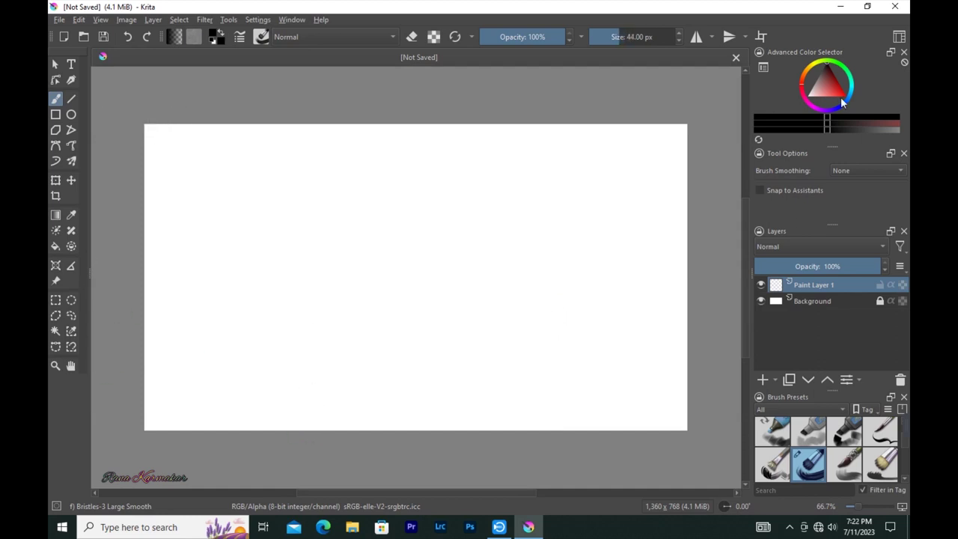
Step: Pick green and try strokes across the top, undoing and erasing parts
{"action": "left_click", "coordinate": [849, 73]}
{"action": "key", "text": "bracketright"}
{"action": "key", "text": "bracketright"}
{"action": "key", "text": "bracketright"}
{"action": "left_click_drag", "start_coordinate": [150, 135], "coordinate": [292, 128]}
{"action": "key", "text": "ctrl+z"}
{"action": "mouse_move", "coordinate": [149, 138]}
{"action": "left_mouse_down"}
{"action": "mouse_move", "coordinate": [688, 131]}
{"action": "mouse_move", "coordinate": [299, 133]}
{"action": "left_mouse_up"}
{"action": "key", "text": "e"}
{"action": "mouse_move", "coordinate": [599, 139]}
{"action": "left_mouse_down"}
{"action": "mouse_move", "coordinate": [244, 133]}
{"action": "mouse_move", "coordinate": [299, 146]}
{"action": "mouse_move", "coordinate": [588, 139]}
{"action": "mouse_move", "coordinate": [495, 128]}
{"action": "left_mouse_up"}
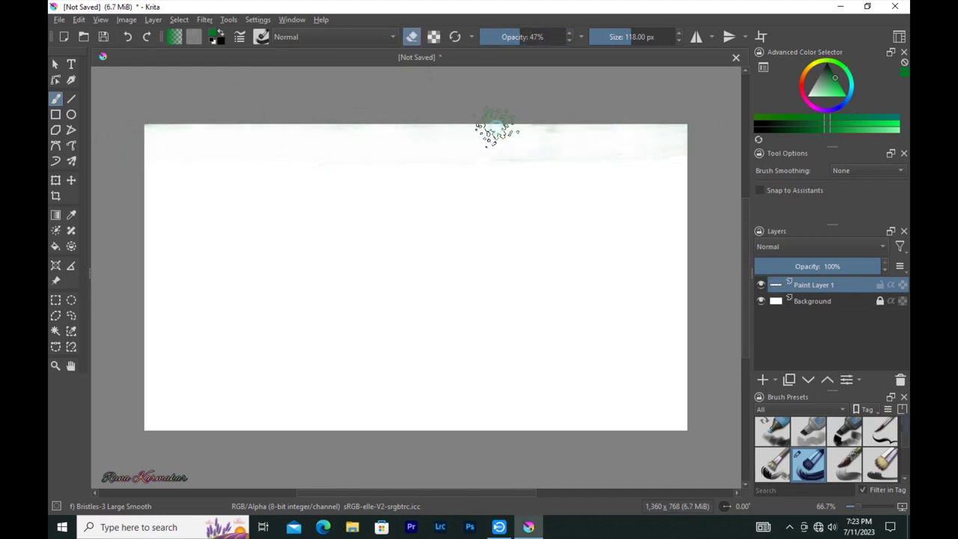
Step: Airbrush a wide soft green band across the canvas with Airbrush Soft
{"action": "left_click", "coordinate": [261, 36]}
{"action": "left_click", "coordinate": [380, 81]}
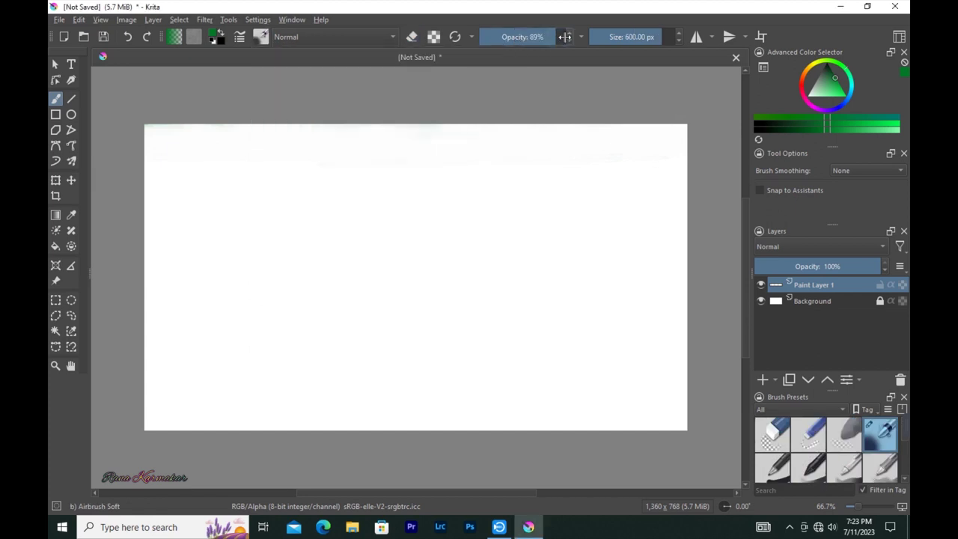
{"action": "mouse_move", "coordinate": [254, 149]}
{"action": "left_mouse_down"}
{"action": "mouse_move", "coordinate": [207, 132]}
{"action": "mouse_move", "coordinate": [643, 142]}
{"action": "mouse_move", "coordinate": [186, 182]}
{"action": "mouse_move", "coordinate": [222, 196]}
{"action": "mouse_move", "coordinate": [188, 132]}
{"action": "mouse_move", "coordinate": [698, 133]}
{"action": "mouse_move", "coordinate": [681, 196]}
{"action": "mouse_move", "coordinate": [404, 172]}
{"action": "mouse_move", "coordinate": [523, 237]}
{"action": "mouse_move", "coordinate": [225, 220]}
{"action": "mouse_move", "coordinate": [665, 269]}
{"action": "mouse_move", "coordinate": [417, 214]}
{"action": "mouse_move", "coordinate": [242, 139]}
{"action": "mouse_move", "coordinate": [620, 256]}
{"action": "mouse_move", "coordinate": [347, 273]}
{"action": "mouse_move", "coordinate": [669, 289]}
{"action": "mouse_move", "coordinate": [626, 336]}
{"action": "mouse_move", "coordinate": [523, 320]}
{"action": "mouse_move", "coordinate": [636, 329]}
{"action": "mouse_move", "coordinate": [279, 157]}
{"action": "mouse_move", "coordinate": [481, 231]}
{"action": "mouse_move", "coordinate": [177, 344]}
{"action": "mouse_move", "coordinate": [202, 359]}
{"action": "mouse_move", "coordinate": [323, 356]}
{"action": "left_mouse_up"}
{"action": "left_click", "coordinate": [804, 122]}
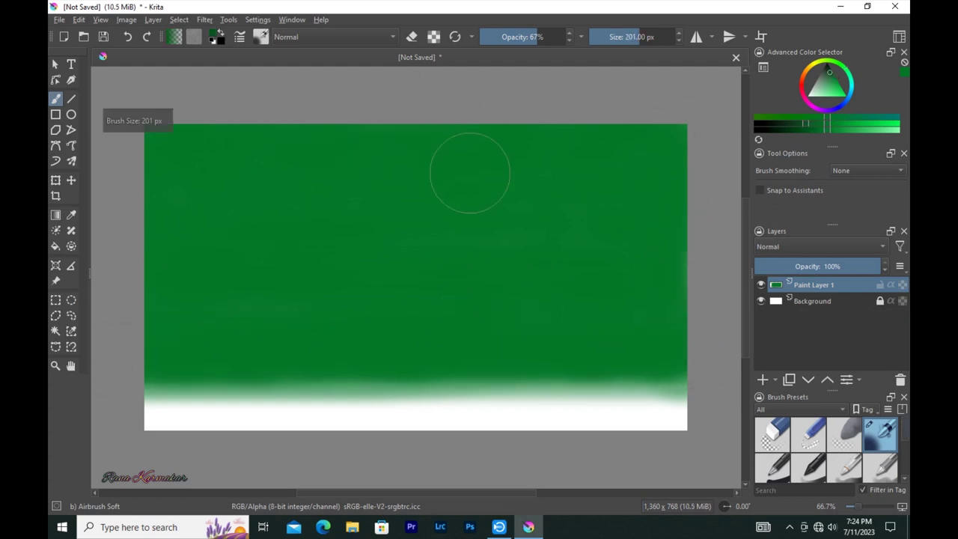
Step: Darken the top edge and upper band at lower opacity, then add a paint layer
{"action": "key", "text": "i"}
{"action": "key", "text": "i"}
{"action": "key", "text": "i"}
{"action": "mouse_move", "coordinate": [575, 133]}
{"action": "left_mouse_down"}
{"action": "mouse_move", "coordinate": [124, 131]}
{"action": "mouse_move", "coordinate": [581, 132]}
{"action": "mouse_move", "coordinate": [120, 146]}
{"action": "left_mouse_up"}
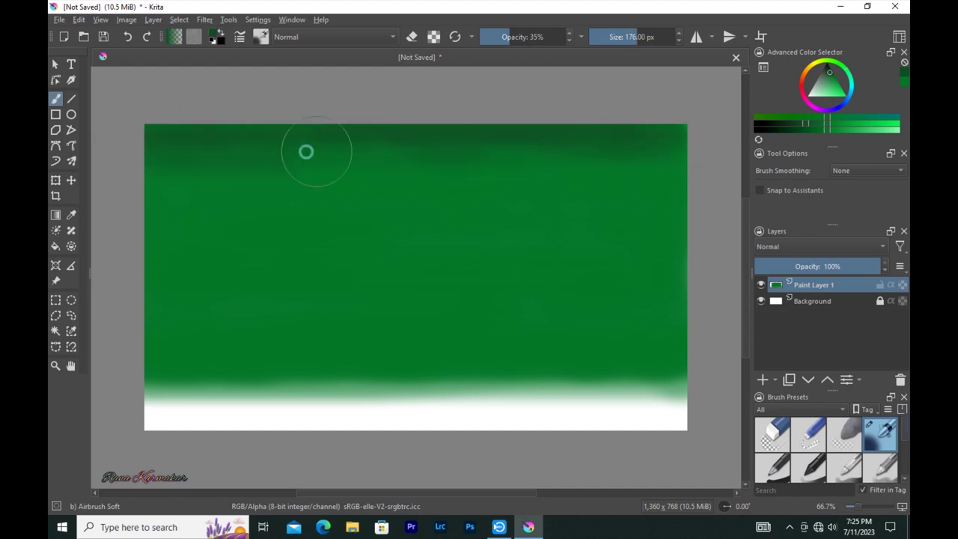
{"action": "key", "text": "bracketleft"}
{"action": "key", "text": "i"}
{"action": "key", "text": "i"}
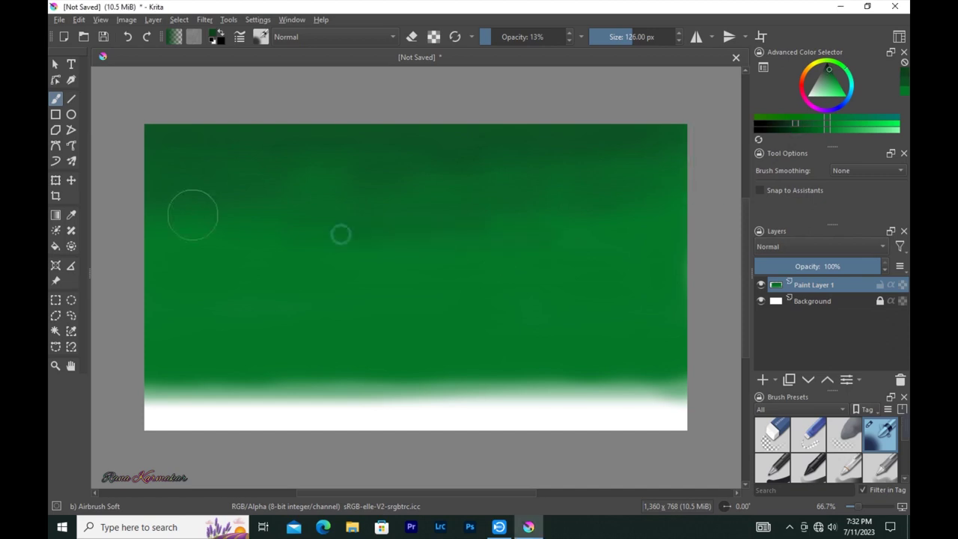
{"action": "mouse_move", "coordinate": [193, 215]}
{"action": "left_mouse_down"}
{"action": "mouse_move", "coordinate": [149, 142]}
{"action": "mouse_move", "coordinate": [660, 140]}
{"action": "mouse_move", "coordinate": [453, 159]}
{"action": "left_mouse_up"}
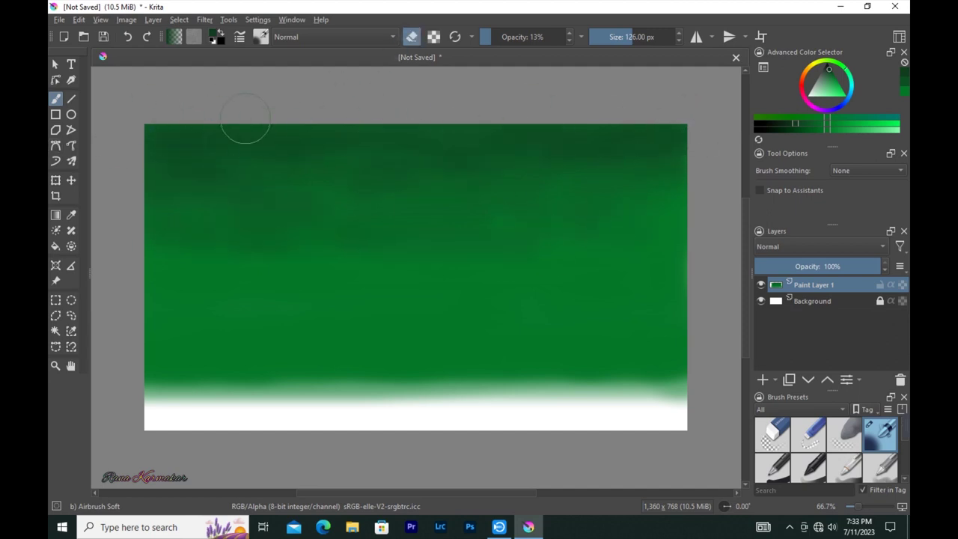
{"action": "left_click", "coordinate": [762, 379]}
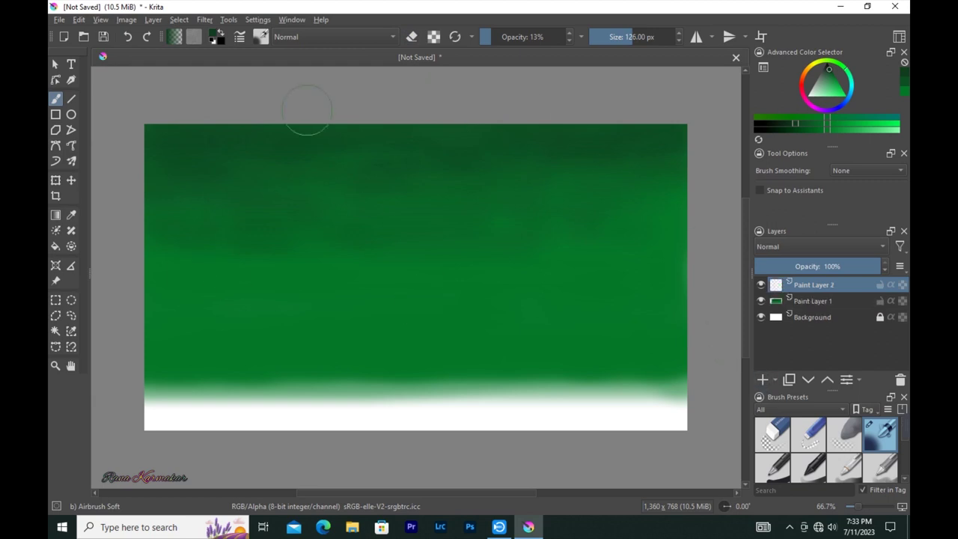
Step: Pick a near-black colour and sketch the mountain ridge line
{"action": "key", "text": "bracketleft"}
{"action": "key", "text": "bracketleft"}
{"action": "key", "text": "bracketleft"}
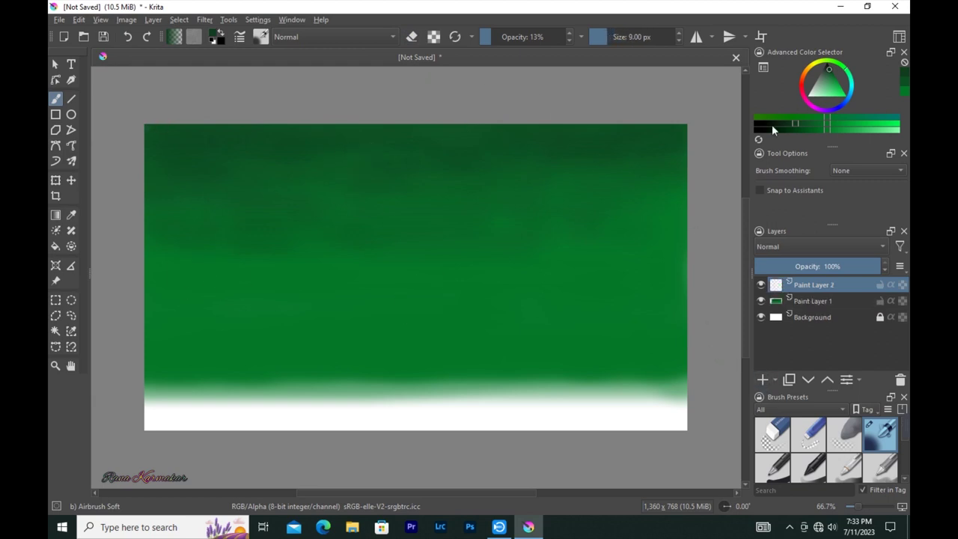
{"action": "left_click", "coordinate": [782, 121]}
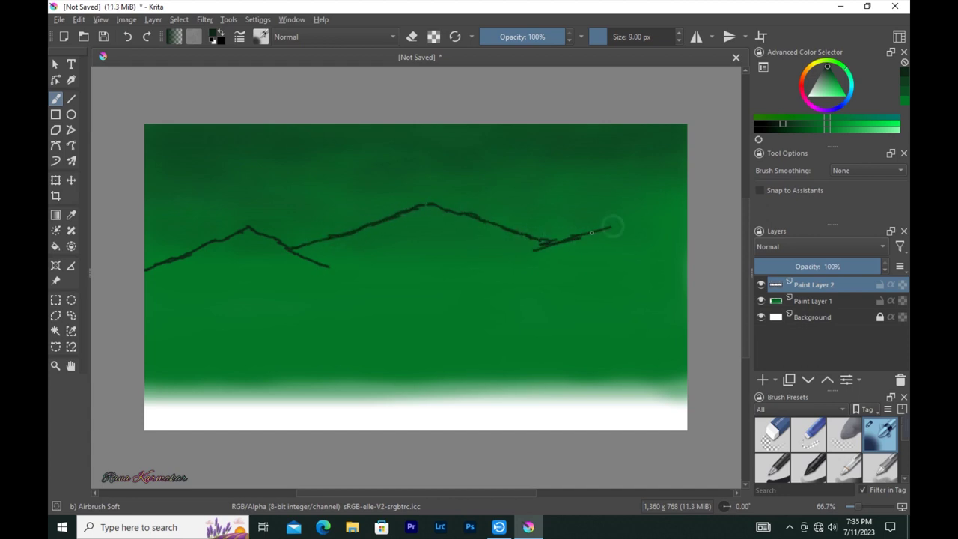
{"action": "left_click_drag", "start_coordinate": [683, 236], "coordinate": [639, 223]}
{"action": "key", "text": "bracketright"}
{"action": "key", "text": "bracketright"}
{"action": "key", "text": "bracketright"}
{"action": "left_click_drag", "start_coordinate": [244, 236], "coordinate": [175, 262]}
Step: Thicken the left and central peaks with the Basic-5 Size brush
{"action": "left_click", "coordinate": [260, 37]}
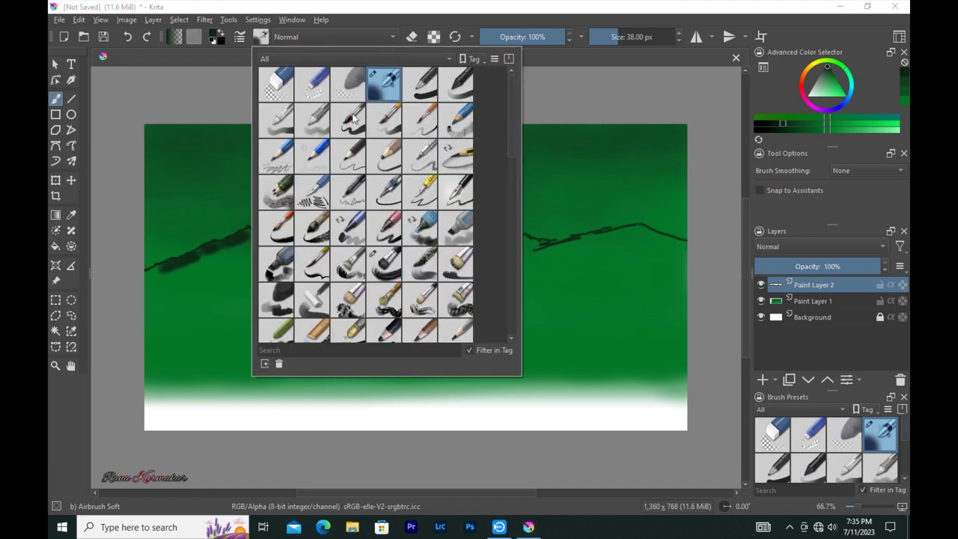
{"action": "left_click", "coordinate": [352, 112]}
{"action": "left_click_drag", "start_coordinate": [247, 232], "coordinate": [146, 277]}
{"action": "key", "text": "bracketleft"}
{"action": "key", "text": "bracketleft"}
{"action": "key", "text": "bracketleft"}
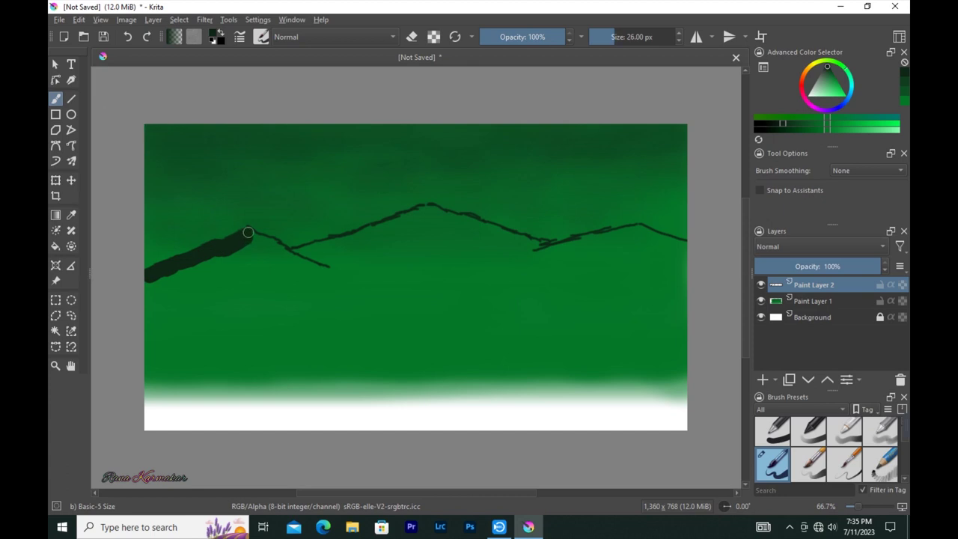
{"action": "mouse_move", "coordinate": [300, 260]}
{"action": "left_mouse_down"}
{"action": "mouse_move", "coordinate": [139, 277]}
{"action": "mouse_move", "coordinate": [203, 278]}
{"action": "mouse_move", "coordinate": [244, 254]}
{"action": "mouse_move", "coordinate": [230, 265]}
{"action": "mouse_move", "coordinate": [293, 254]}
{"action": "left_mouse_up"}
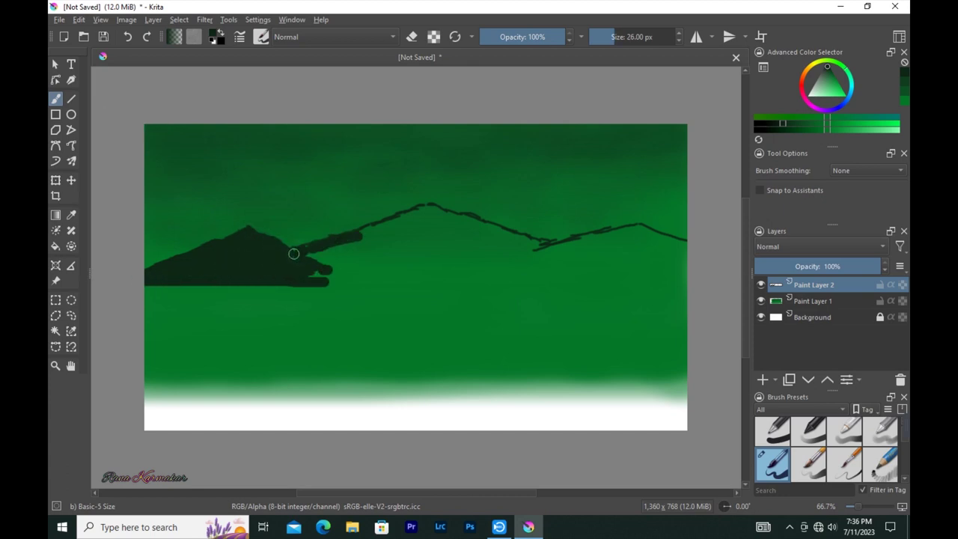
{"action": "left_click_drag", "start_coordinate": [427, 206], "coordinate": [359, 232]}
{"action": "mouse_move", "coordinate": [303, 254]}
{"action": "left_mouse_down"}
{"action": "mouse_move", "coordinate": [427, 205]}
{"action": "mouse_move", "coordinate": [529, 239]}
{"action": "mouse_move", "coordinate": [378, 241]}
{"action": "left_mouse_up"}
Step: Fill the mountain base, lower slopes and right-hand mountain
{"action": "left_click_drag", "start_coordinate": [321, 281], "coordinate": [509, 282]}
{"action": "mouse_move", "coordinate": [438, 236]}
{"action": "left_mouse_down"}
{"action": "mouse_move", "coordinate": [331, 267]}
{"action": "mouse_move", "coordinate": [432, 267]}
{"action": "mouse_move", "coordinate": [490, 239]}
{"action": "mouse_move", "coordinate": [522, 268]}
{"action": "mouse_move", "coordinate": [656, 227]}
{"action": "mouse_move", "coordinate": [684, 251]}
{"action": "left_mouse_up"}
{"action": "key", "text": "bracketright"}
{"action": "key", "text": "bracketright"}
{"action": "key", "text": "bracketright"}
{"action": "key", "text": "bracketleft"}
{"action": "key", "text": "bracketleft"}
{"action": "mouse_move", "coordinate": [519, 278]}
{"action": "left_mouse_down"}
{"action": "mouse_move", "coordinate": [616, 278]}
{"action": "mouse_move", "coordinate": [688, 258]}
{"action": "left_mouse_up"}
{"action": "key", "text": "bracketleft"}
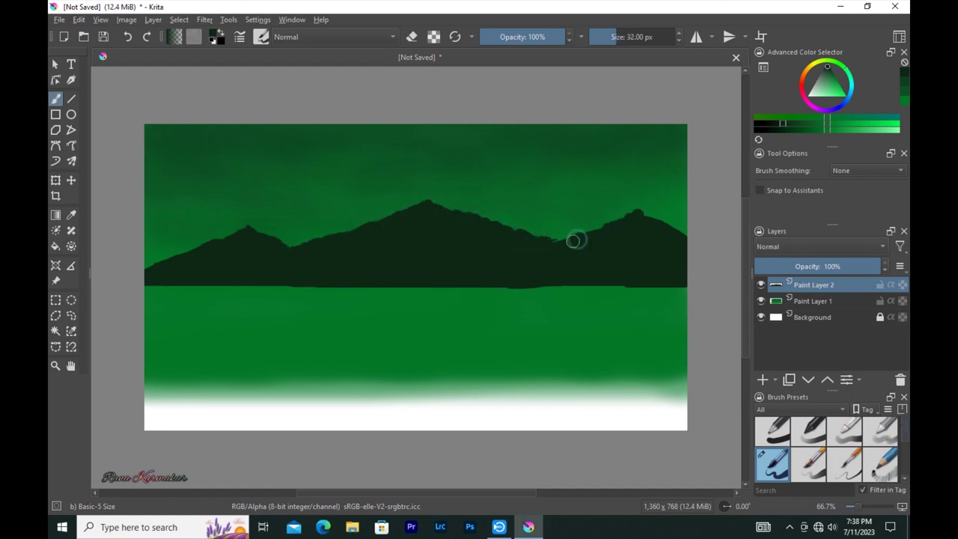
Step: Paint a blacker front ridge of peaks from the right slopes to the left edge
{"action": "left_click", "coordinate": [765, 122]}
{"action": "left_click_drag", "start_coordinate": [157, 277], "coordinate": [187, 273]}
{"action": "key", "text": "ctrl+z"}
{"action": "key", "text": "bracketleft"}
{"action": "key", "text": "bracketleft"}
{"action": "key", "text": "bracketleft"}
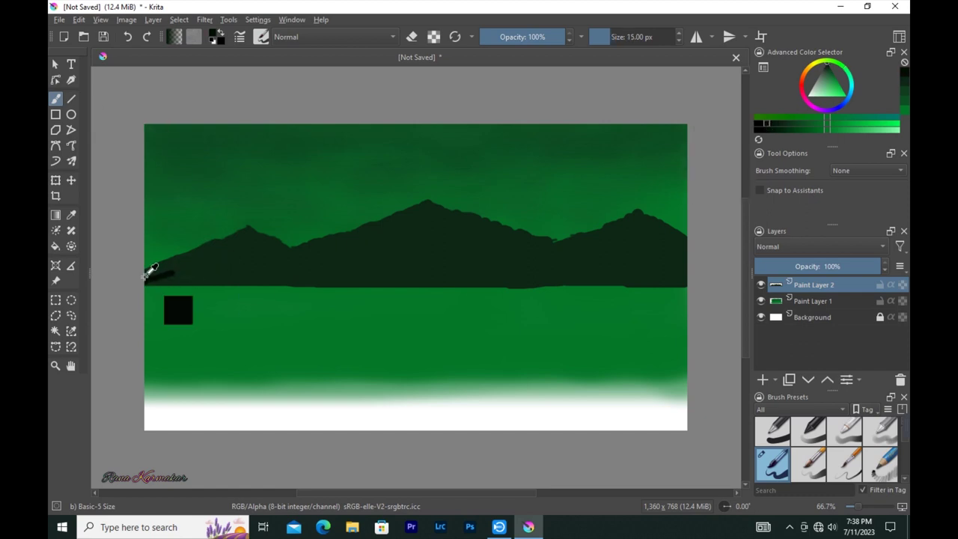
{"action": "mouse_move", "coordinate": [250, 263]}
{"action": "left_mouse_down"}
{"action": "mouse_move", "coordinate": [391, 258]}
{"action": "mouse_move", "coordinate": [507, 212]}
{"action": "mouse_move", "coordinate": [558, 225]}
{"action": "left_mouse_up"}
{"action": "key", "text": "ctrl+z"}
{"action": "mouse_move", "coordinate": [478, 227]}
{"action": "left_mouse_down"}
{"action": "mouse_move", "coordinate": [485, 236]}
{"action": "mouse_move", "coordinate": [621, 226]}
{"action": "mouse_move", "coordinate": [680, 251]}
{"action": "left_mouse_up"}
{"action": "key", "text": "bracketright"}
{"action": "key", "text": "bracketright"}
{"action": "key", "text": "bracketright"}
{"action": "mouse_move", "coordinate": [422, 257]}
{"action": "left_mouse_down"}
{"action": "mouse_move", "coordinate": [160, 262]}
{"action": "mouse_move", "coordinate": [164, 276]}
{"action": "mouse_move", "coordinate": [374, 276]}
{"action": "mouse_move", "coordinate": [330, 267]}
{"action": "mouse_move", "coordinate": [348, 243]}
{"action": "mouse_move", "coordinate": [327, 265]}
{"action": "mouse_move", "coordinate": [370, 278]}
{"action": "mouse_move", "coordinate": [498, 254]}
{"action": "mouse_move", "coordinate": [434, 269]}
{"action": "mouse_move", "coordinate": [606, 279]}
{"action": "mouse_move", "coordinate": [509, 267]}
{"action": "mouse_move", "coordinate": [588, 229]}
{"action": "mouse_move", "coordinate": [644, 257]}
{"action": "mouse_move", "coordinate": [591, 248]}
{"action": "mouse_move", "coordinate": [603, 276]}
{"action": "mouse_move", "coordinate": [669, 282]}
{"action": "left_mouse_up"}
{"action": "key", "text": "bracketleft"}
{"action": "key", "text": "bracketleft"}
{"action": "key", "text": "bracketleft"}
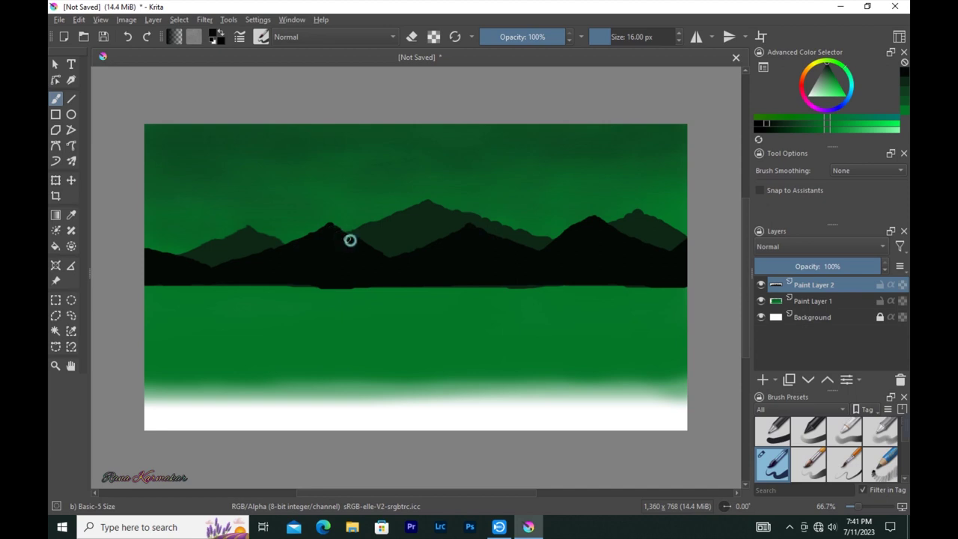
{"action": "left_click_drag", "start_coordinate": [148, 229], "coordinate": [197, 261]}
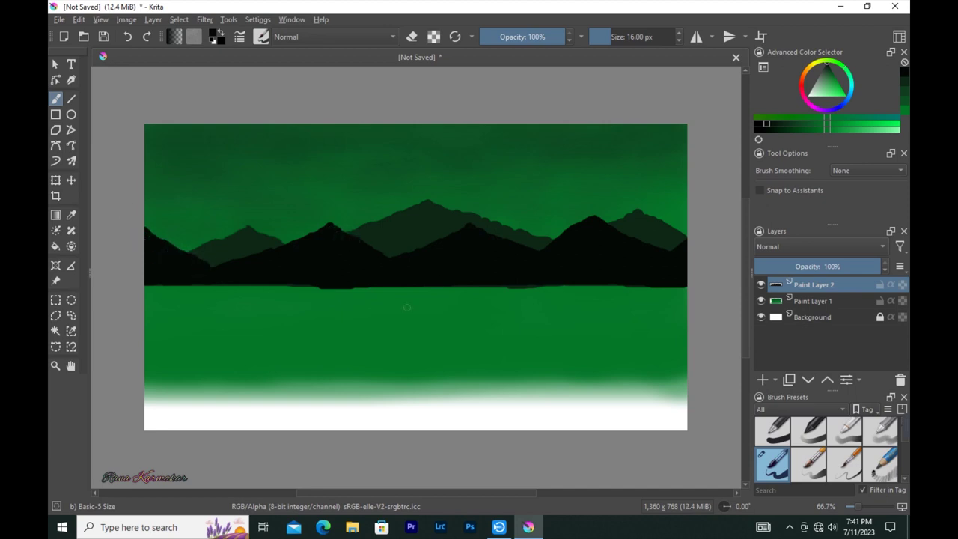
Step: On a new layer, draw and fill a pale circular moon in the upper-left sky
{"action": "left_click", "coordinate": [761, 379]}
{"action": "left_click", "coordinate": [810, 92]}
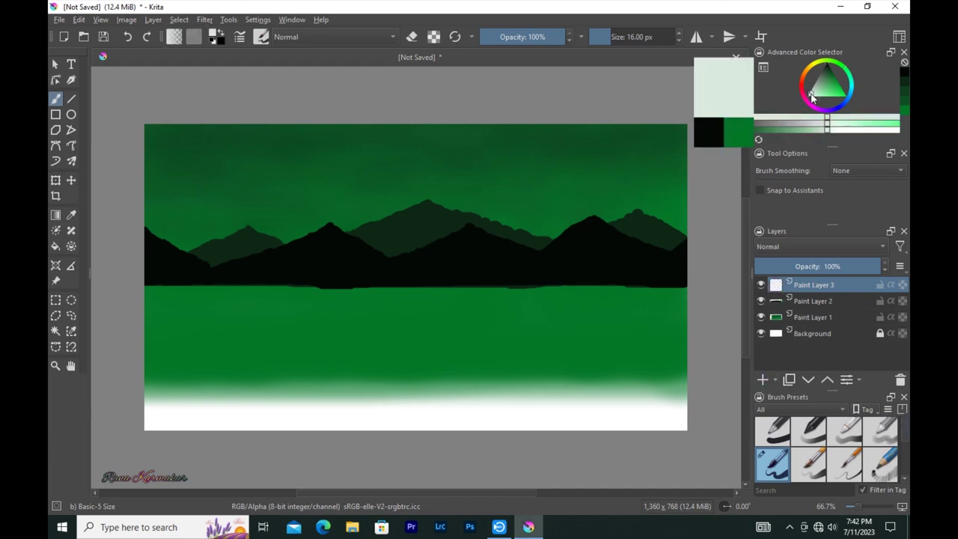
{"action": "key", "text": "e"}
{"action": "left_click_drag", "start_coordinate": [185, 161], "coordinate": [246, 216]}
{"action": "left_click_drag", "start_coordinate": [204, 182], "coordinate": [215, 188]}
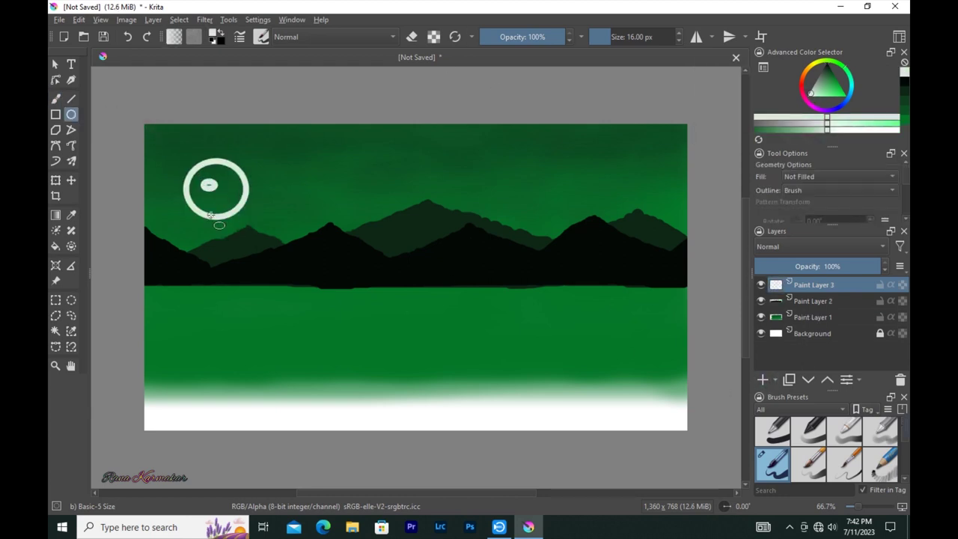
{"action": "key", "text": "b"}
{"action": "mouse_move", "coordinate": [217, 166]}
{"action": "left_mouse_down"}
{"action": "mouse_move", "coordinate": [230, 192]}
{"action": "mouse_move", "coordinate": [222, 177]}
{"action": "left_mouse_up"}
Step: Airbrush a soft glow around the moon's edge with Airbrush Soft
{"action": "left_click", "coordinate": [261, 37]}
{"action": "left_click", "coordinate": [461, 138]}
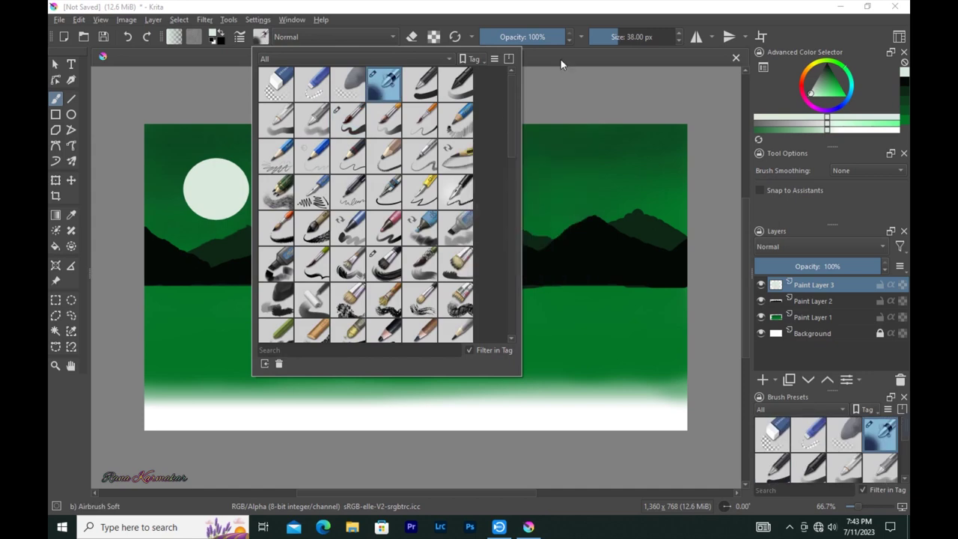
{"action": "left_click", "coordinate": [564, 79]}
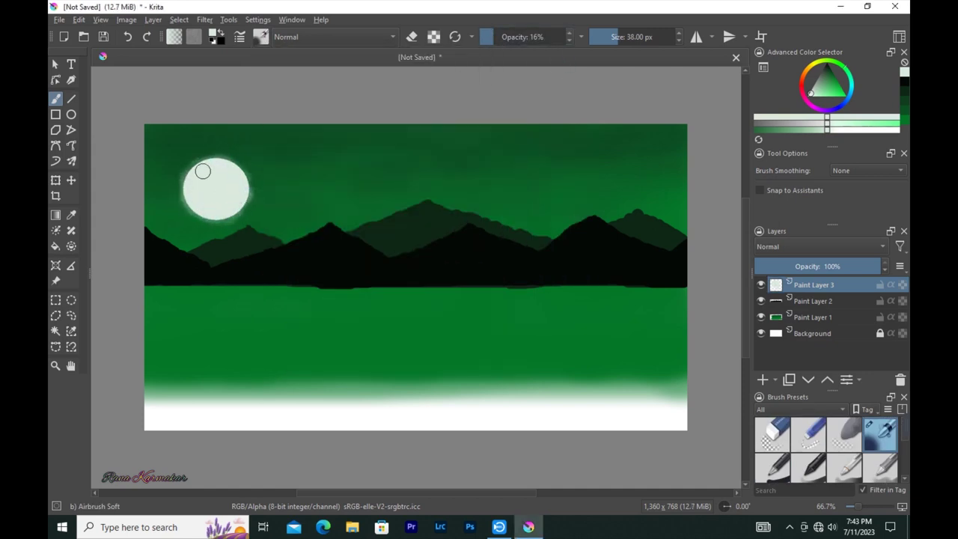
{"action": "left_click_drag", "start_coordinate": [186, 187], "coordinate": [196, 213]}
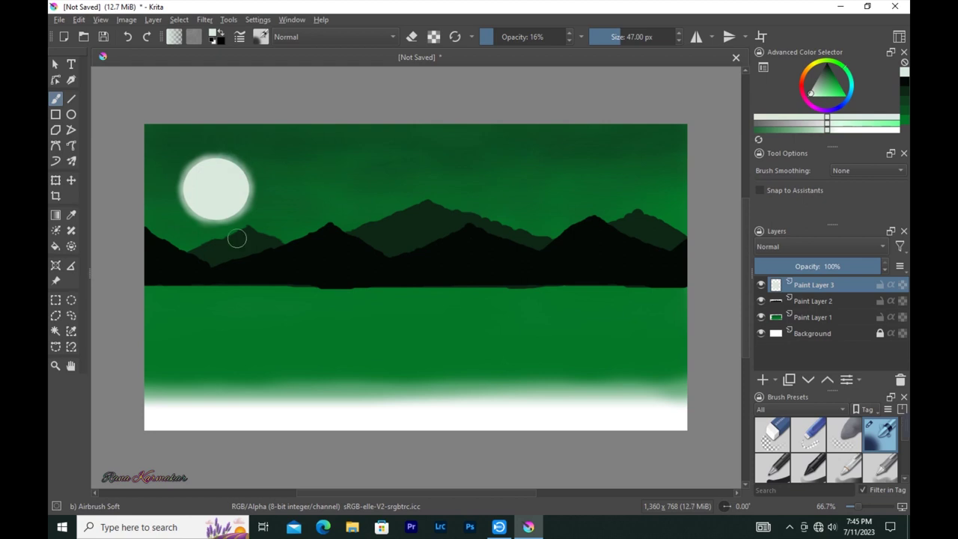
{"action": "key", "text": "F6"}
Step: Glaze grey craters and pale highlights on the moon with Bristles-4 Glaze at 12%
{"action": "left_click", "coordinate": [382, 239]}
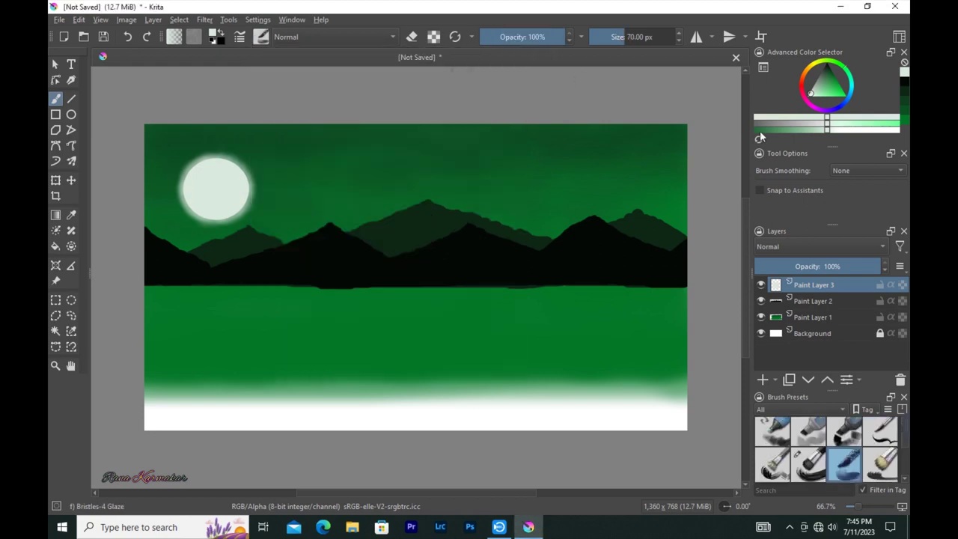
{"action": "left_click", "coordinate": [490, 36]}
{"action": "scroll", "coordinate": [537, 331], "scroll_direction": "up", "scroll_amount": 1}
{"action": "scroll", "coordinate": [365, 273], "scroll_direction": "up", "scroll_amount": 3}
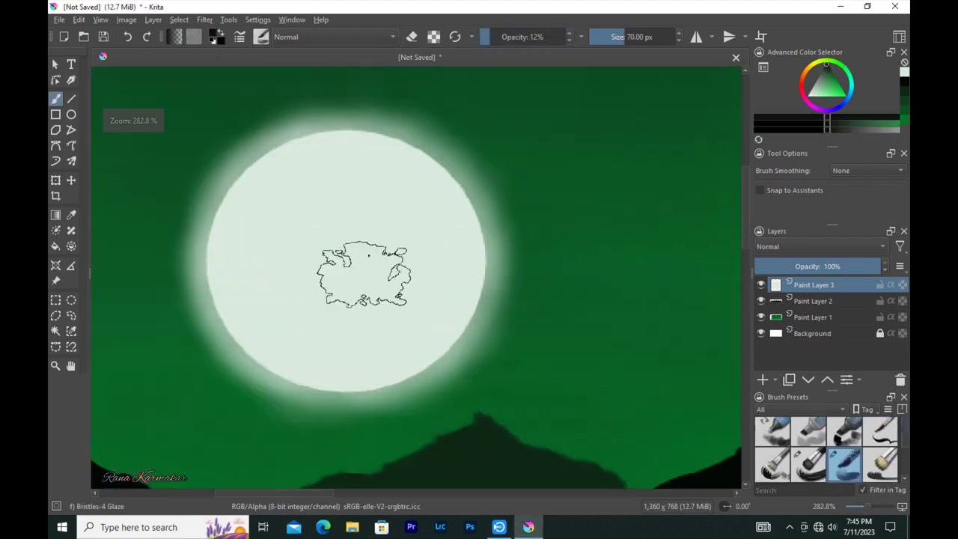
{"action": "key", "text": "bracketleft"}
{"action": "key", "text": "bracketleft"}
{"action": "key", "text": "bracketleft"}
{"action": "mouse_move", "coordinate": [288, 214]}
{"action": "left_mouse_down"}
{"action": "mouse_move", "coordinate": [278, 274]}
{"action": "mouse_move", "coordinate": [321, 320]}
{"action": "mouse_move", "coordinate": [307, 333]}
{"action": "mouse_move", "coordinate": [380, 250]}
{"action": "mouse_move", "coordinate": [257, 302]}
{"action": "mouse_move", "coordinate": [327, 182]}
{"action": "mouse_move", "coordinate": [253, 273]}
{"action": "left_mouse_up"}
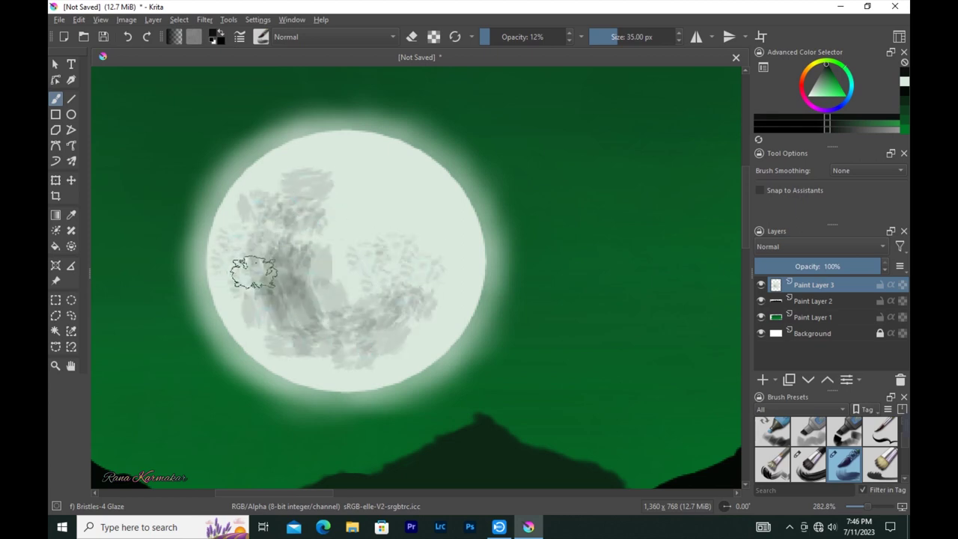
{"action": "left_click_drag", "start_coordinate": [312, 267], "coordinate": [253, 274]}
{"action": "left_click", "coordinate": [233, 238], "text": "ctrl"}
{"action": "mouse_move", "coordinate": [234, 238]}
{"action": "left_mouse_down"}
{"action": "mouse_move", "coordinate": [300, 347]}
{"action": "mouse_move", "coordinate": [427, 305]}
{"action": "mouse_move", "coordinate": [274, 342]}
{"action": "mouse_move", "coordinate": [241, 239]}
{"action": "left_mouse_up"}
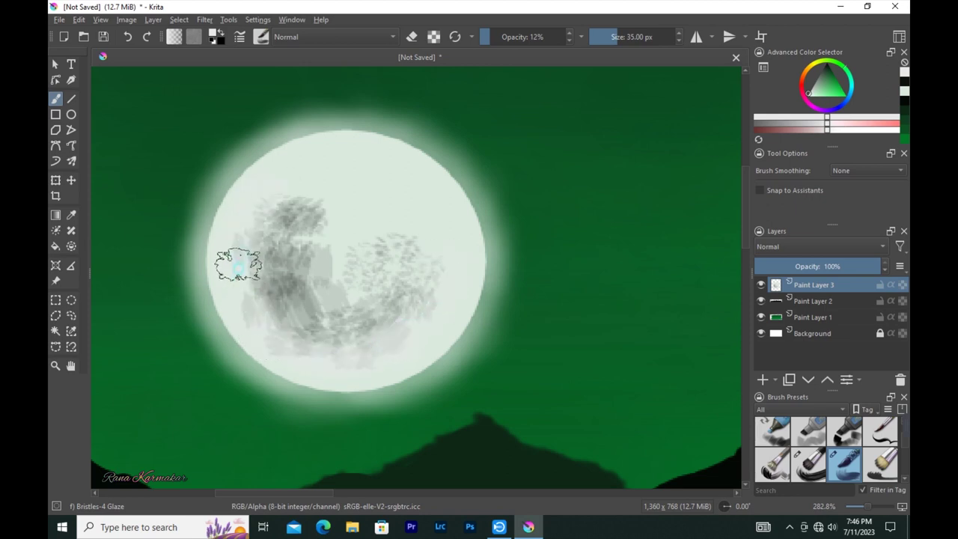
{"action": "scroll", "coordinate": [372, 225], "scroll_direction": "down", "scroll_amount": 4}
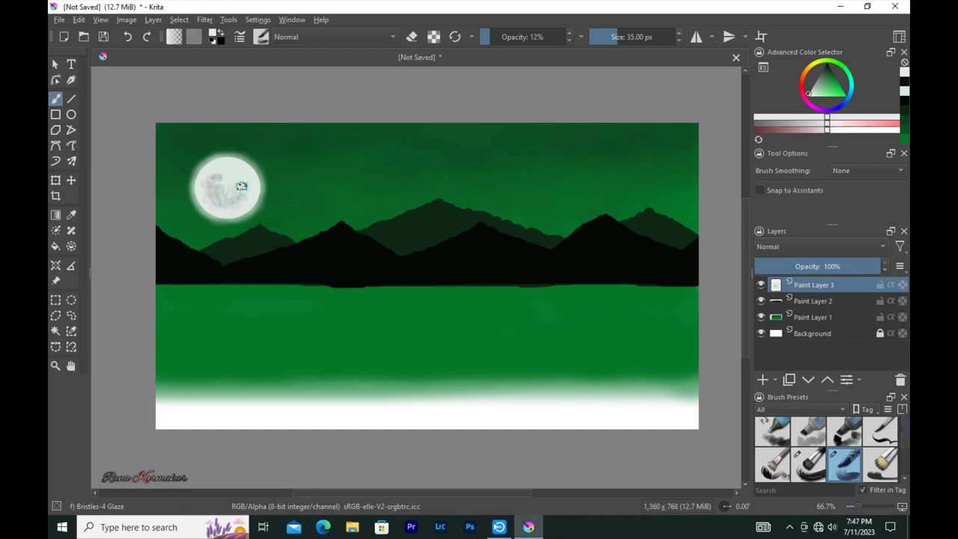
Step: On a new layer, airbrush a short white stroke along the horizon
{"action": "left_click", "coordinate": [761, 379]}
{"action": "left_click", "coordinate": [261, 37]}
{"action": "left_click", "coordinate": [490, 82]}
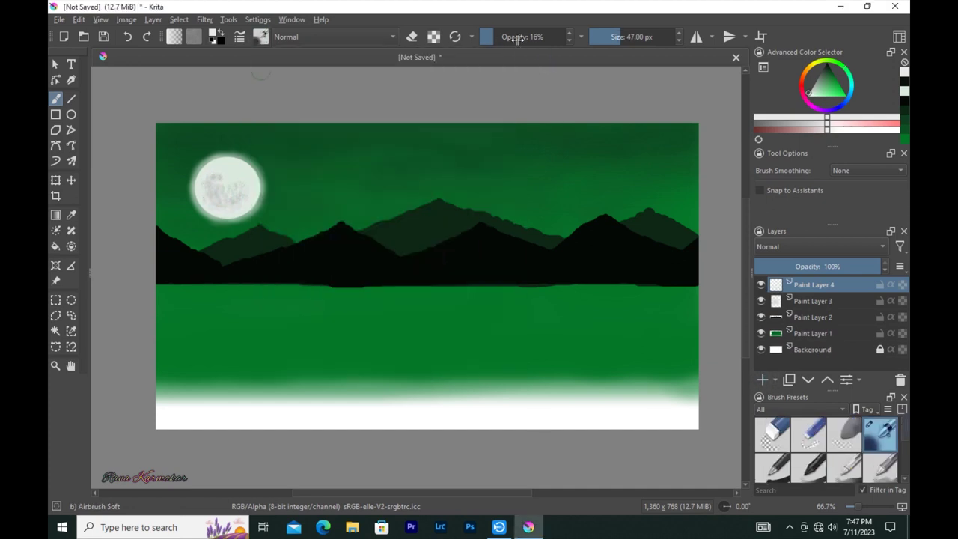
{"action": "key", "text": "bracketleft"}
{"action": "key", "text": "bracketleft"}
{"action": "key", "text": "bracketleft"}
{"action": "left_click_drag", "start_coordinate": [202, 287], "coordinate": [375, 291]}
{"action": "key", "text": "bracketleft"}
{"action": "key", "text": "bracketleft"}
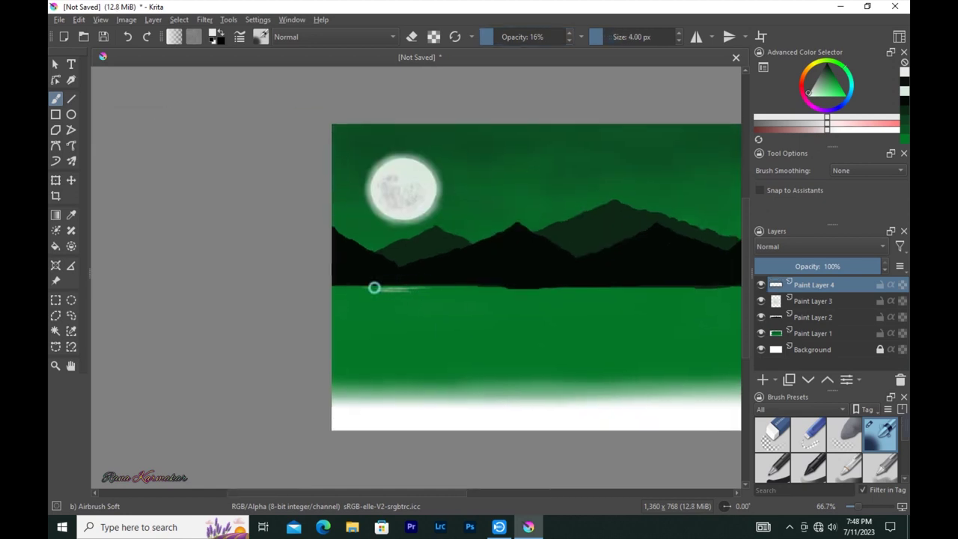
Step: Zoom into the lake and glaze light reflection streaks with 5 px Bristles-4 Glaze
{"action": "key", "text": "plus"}
{"action": "left_click_drag", "start_coordinate": [440, 294], "coordinate": [451, 323]}
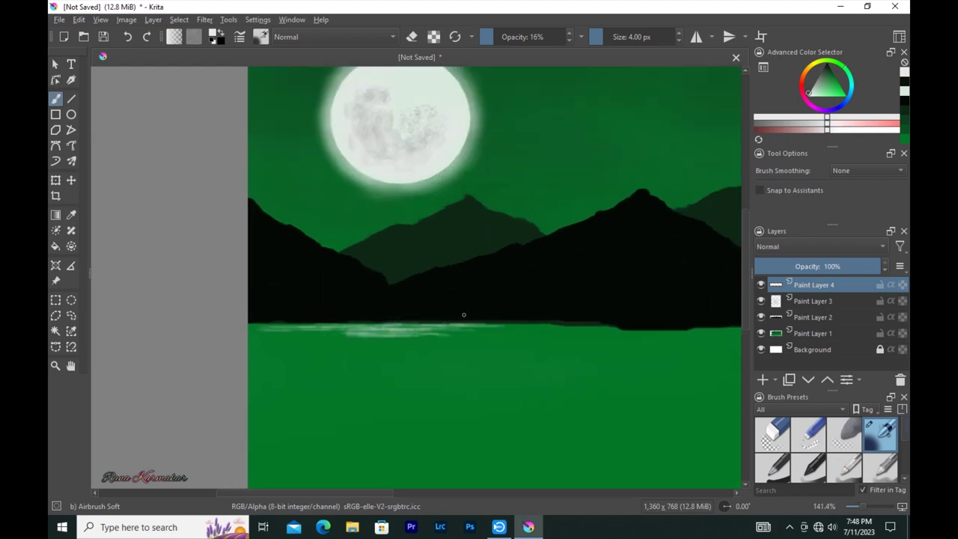
{"action": "key", "text": "F6"}
{"action": "left_click", "coordinate": [419, 264]}
{"action": "key", "text": "bracketleft"}
{"action": "key", "text": "bracketleft"}
{"action": "key", "text": "bracketleft"}
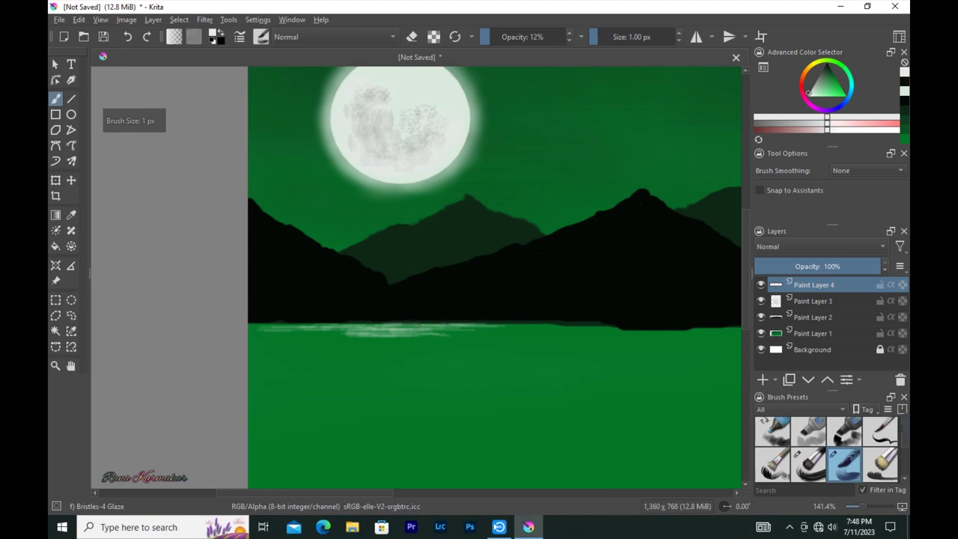
{"action": "key", "text": "bracketright"}
{"action": "key", "text": "bracketright"}
{"action": "key", "text": "bracketright"}
{"action": "key", "text": "bracketright"}
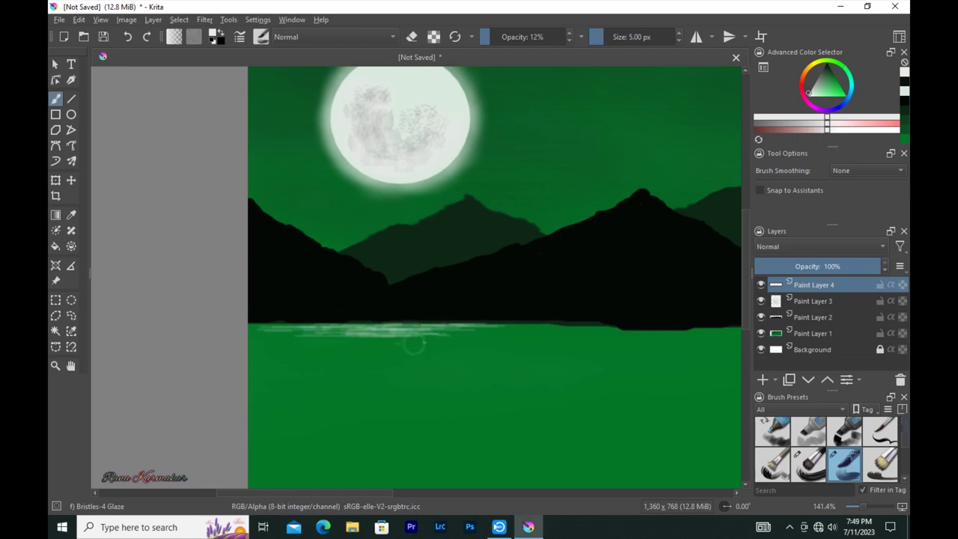
{"action": "mouse_move", "coordinate": [430, 335]}
{"action": "left_mouse_down"}
{"action": "mouse_move", "coordinate": [366, 352]}
{"action": "mouse_move", "coordinate": [368, 337]}
{"action": "left_mouse_up"}
Step: Extend the reflection streaks down the water in light cyan
{"action": "left_click", "coordinate": [851, 97]}
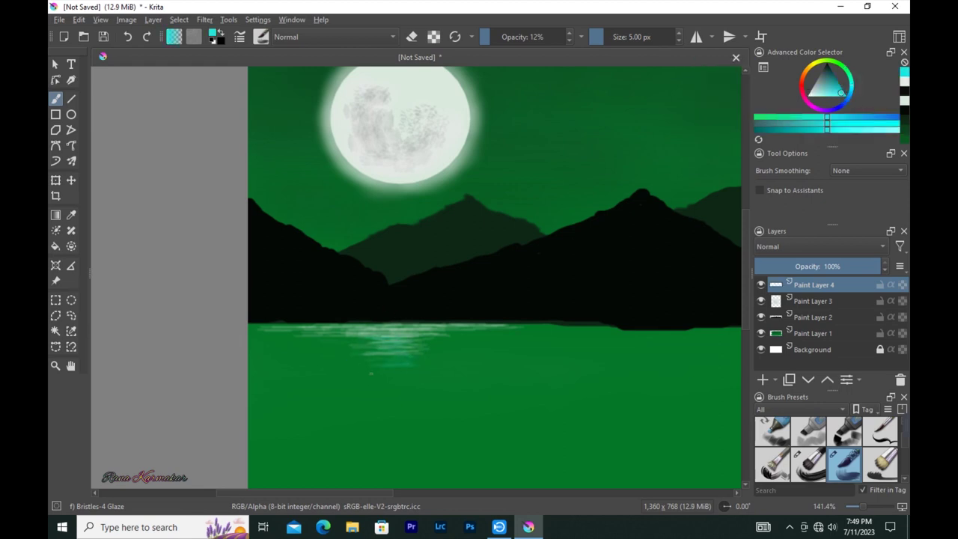
{"action": "scroll", "coordinate": [402, 362], "scroll_direction": "down", "scroll_amount": 1}
{"action": "scroll", "coordinate": [408, 336], "scroll_direction": "down", "scroll_amount": 2}
{"action": "mouse_move", "coordinate": [377, 322]}
{"action": "left_mouse_down"}
{"action": "mouse_move", "coordinate": [429, 348]}
{"action": "mouse_move", "coordinate": [374, 367]}
{"action": "mouse_move", "coordinate": [425, 385]}
{"action": "left_mouse_up"}
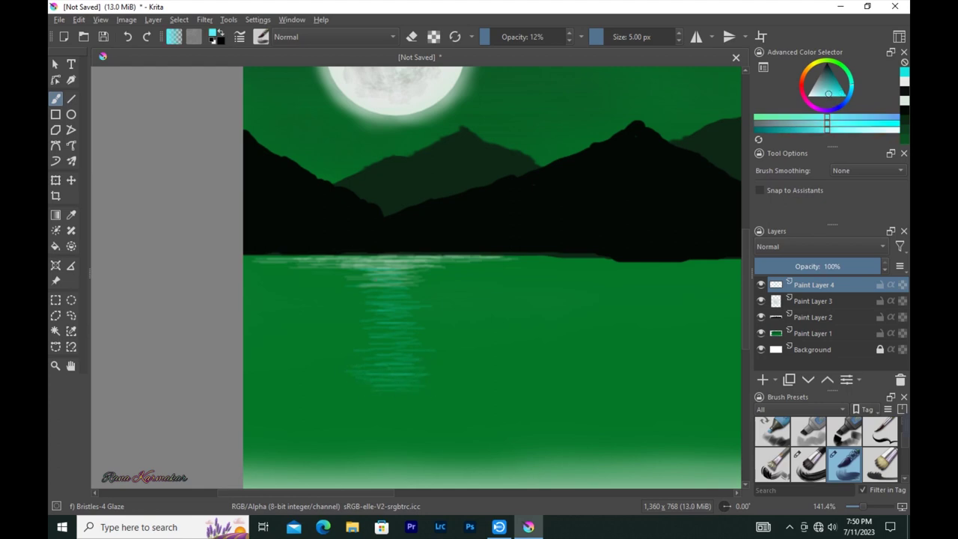
{"action": "key", "text": "F6"}
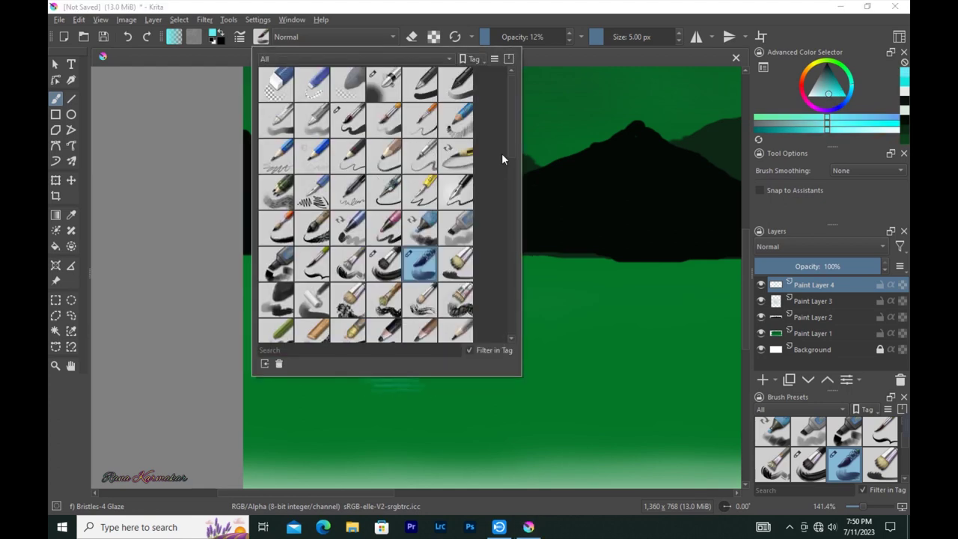
Step: Brighten the horizon and moon reflection with thin 3 px Basic-5 Size streaks
{"action": "left_click", "coordinate": [348, 120]}
{"action": "key", "text": "bracketleft"}
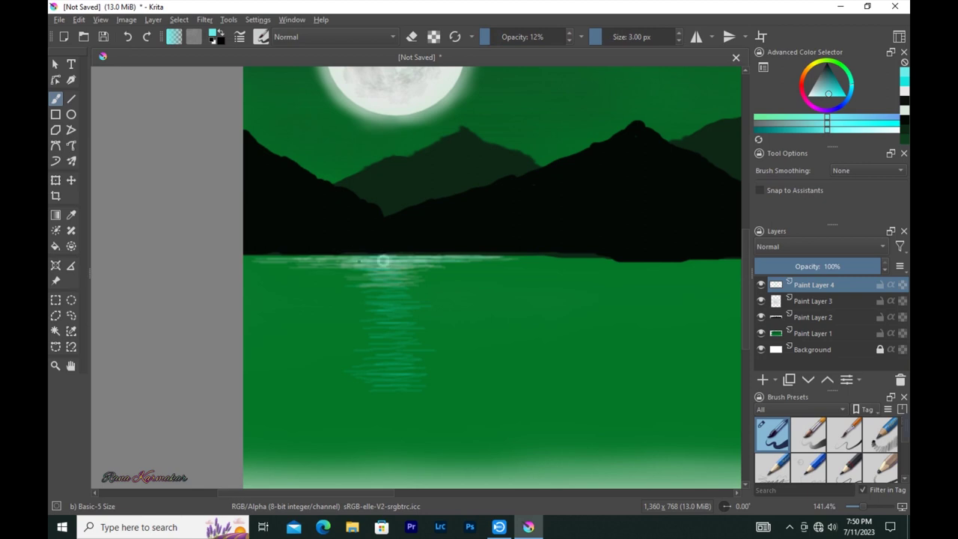
{"action": "left_click_drag", "start_coordinate": [477, 255], "coordinate": [262, 259]}
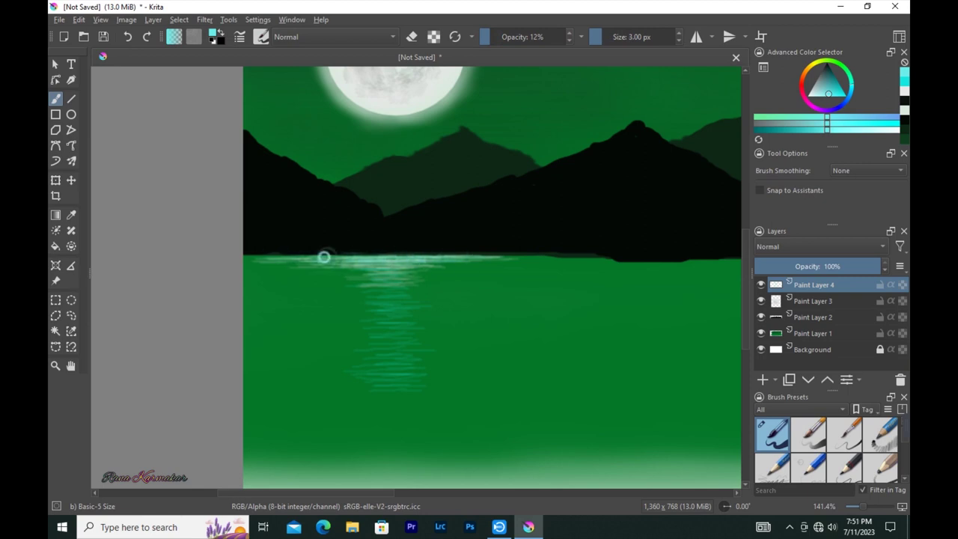
{"action": "left_click_drag", "start_coordinate": [545, 256], "coordinate": [494, 257]}
{"action": "mouse_move", "coordinate": [341, 270]}
{"action": "left_mouse_down"}
{"action": "mouse_move", "coordinate": [395, 274]}
{"action": "mouse_move", "coordinate": [423, 289]}
{"action": "mouse_move", "coordinate": [419, 268]}
{"action": "mouse_move", "coordinate": [364, 280]}
{"action": "mouse_move", "coordinate": [387, 333]}
{"action": "mouse_move", "coordinate": [412, 344]}
{"action": "mouse_move", "coordinate": [415, 326]}
{"action": "left_mouse_up"}
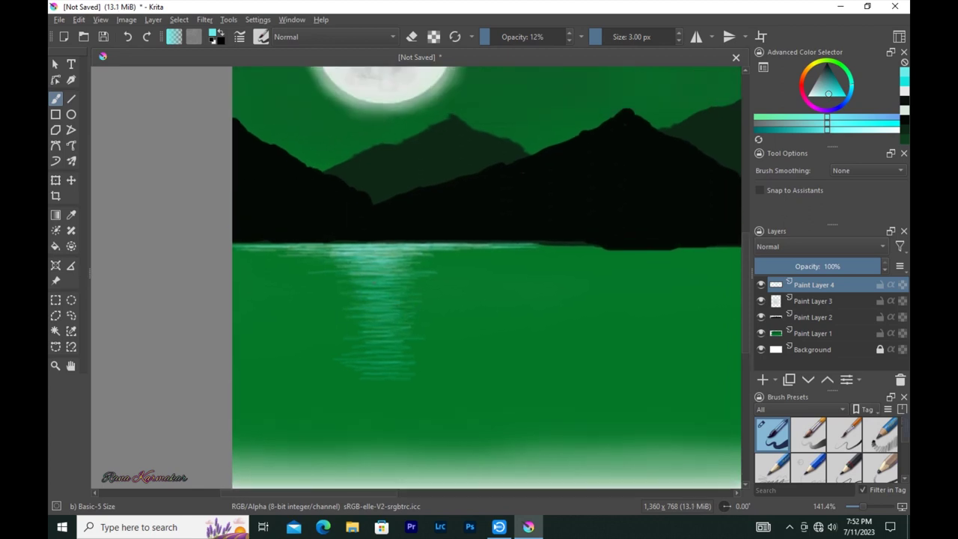
{"action": "mouse_move", "coordinate": [399, 393]}
{"action": "left_mouse_down"}
{"action": "mouse_move", "coordinate": [357, 406]}
{"action": "mouse_move", "coordinate": [393, 417]}
{"action": "mouse_move", "coordinate": [361, 408]}
{"action": "left_mouse_up"}
Step: Toggle black and light colours, keep the brush at 3 px, and scroll the view
{"action": "key", "text": "d"}
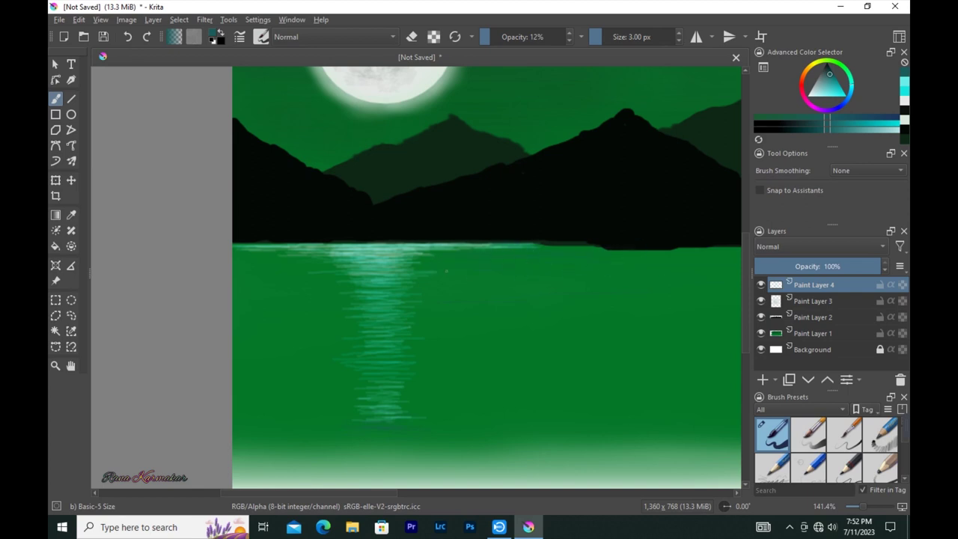
{"action": "key", "text": "x"}
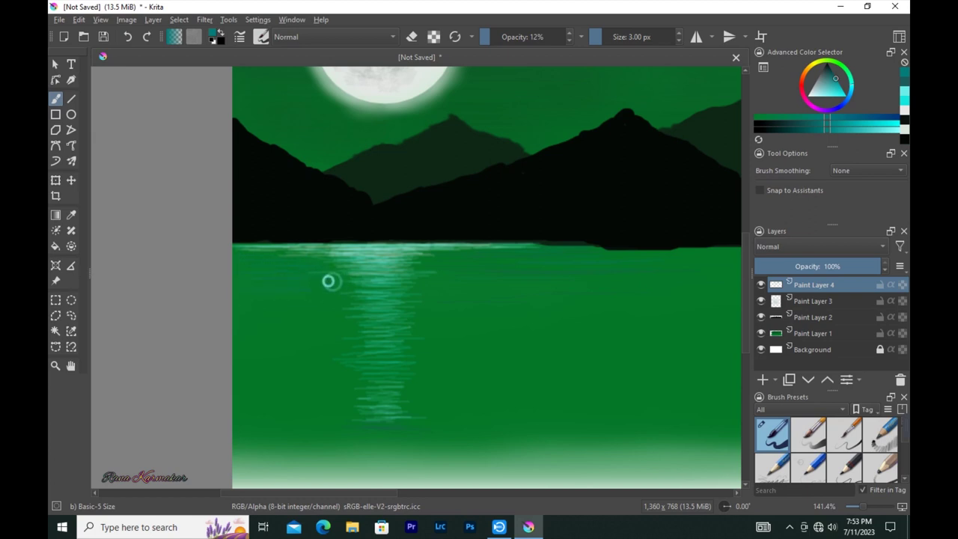
{"action": "key", "text": "bracketleft"}
{"action": "key", "text": "bracketleft"}
{"action": "key", "text": "bracketright"}
{"action": "scroll", "coordinate": [670, 323], "scroll_direction": "down", "scroll_amount": 2}
{"action": "scroll", "coordinate": [487, 331], "scroll_direction": "down", "scroll_amount": 1}
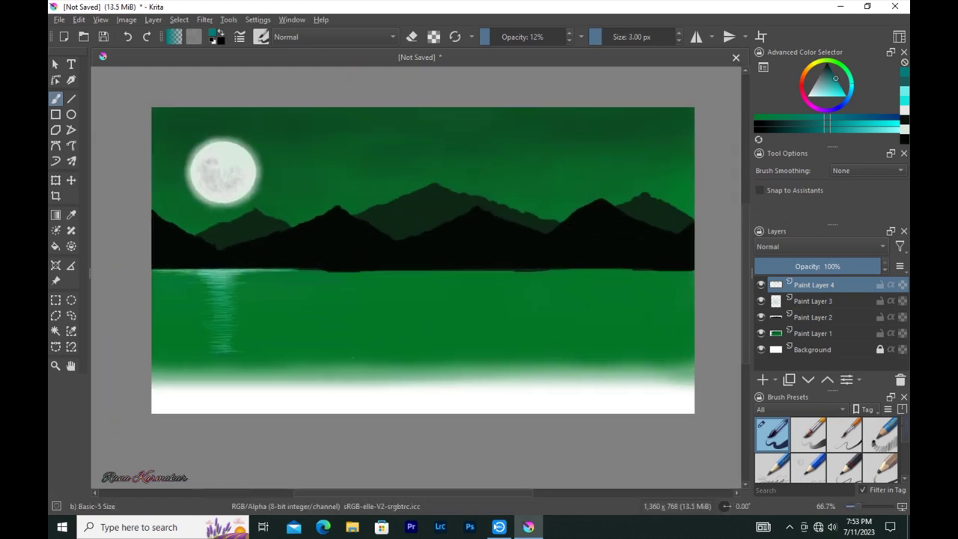
{"action": "scroll", "coordinate": [116, 276], "scroll_direction": "up", "scroll_amount": 2}
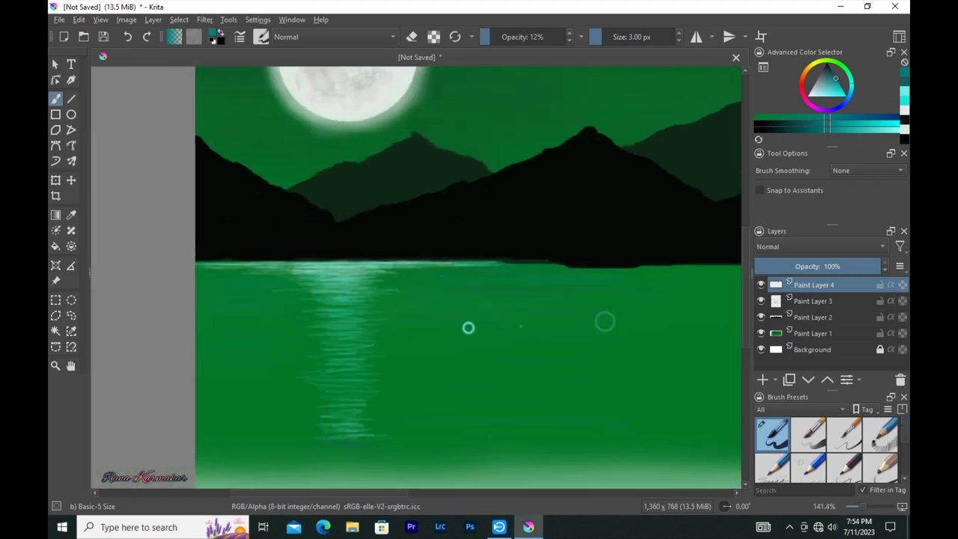
{"action": "scroll", "coordinate": [574, 382], "scroll_direction": "right", "scroll_amount": 2}
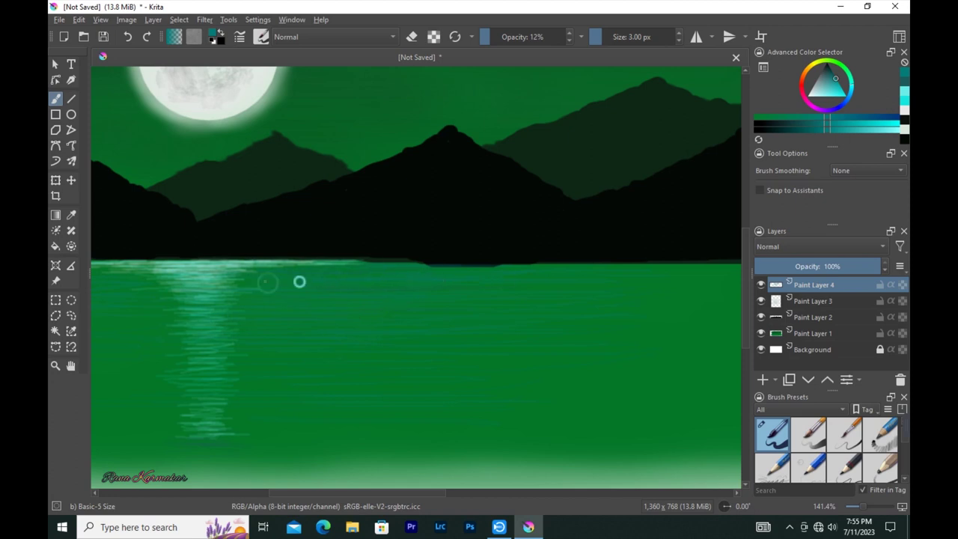
{"action": "mouse_move", "coordinate": [90, 284]}
{"action": "left_mouse_down"}
{"action": "mouse_move", "coordinate": [342, 297]}
{"action": "mouse_move", "coordinate": [80, 263]}
{"action": "left_mouse_up"}
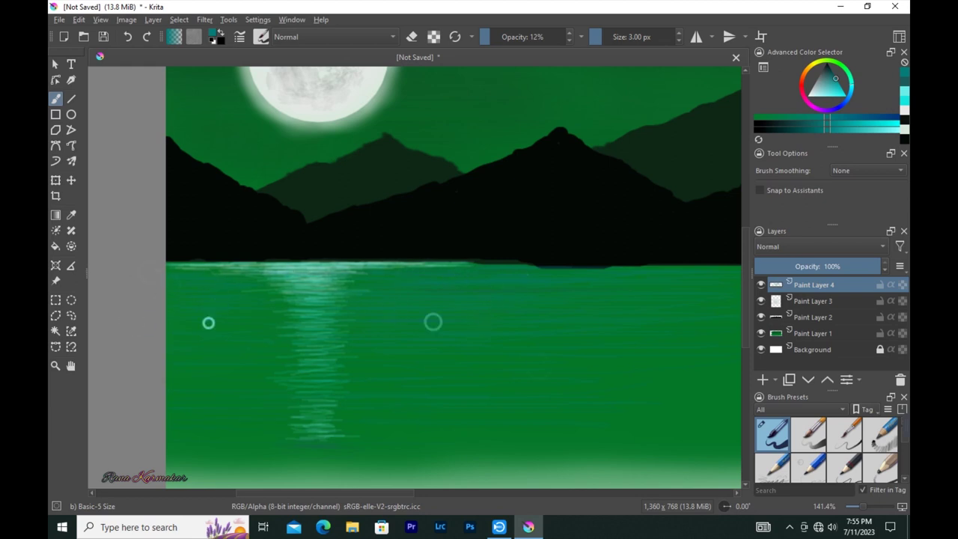
Step: Pan across the lake and mirror the view to check the composition
{"action": "left_click_drag", "start_coordinate": [727, 377], "coordinate": [580, 388]}
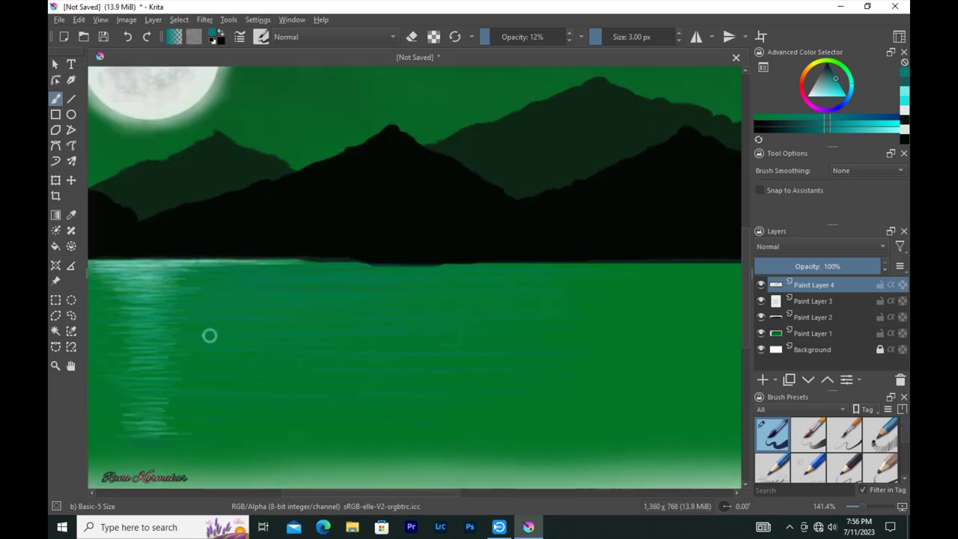
{"action": "mouse_move", "coordinate": [188, 444]}
{"action": "left_mouse_down"}
{"action": "mouse_move", "coordinate": [322, 378]}
{"action": "mouse_move", "coordinate": [367, 344]}
{"action": "left_mouse_up"}
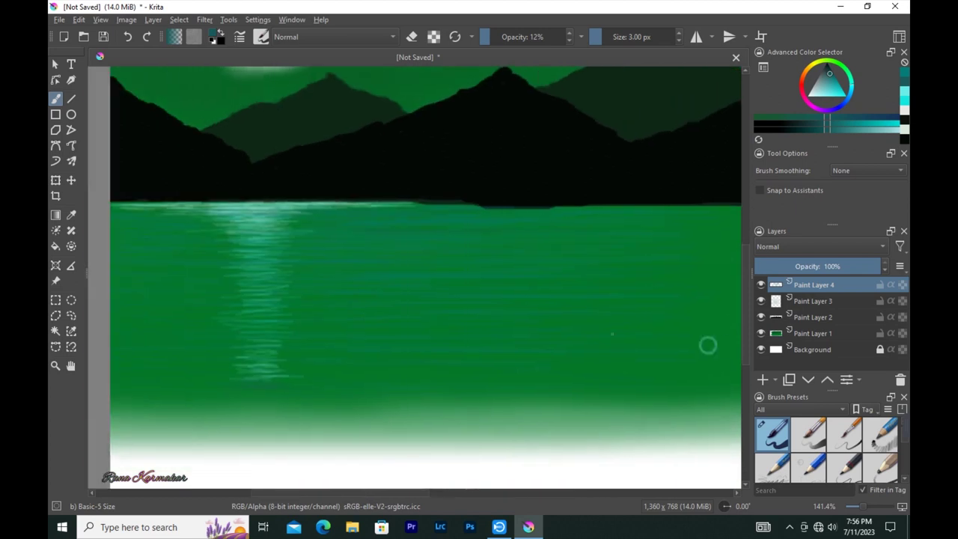
{"action": "left_click_drag", "start_coordinate": [177, 245], "coordinate": [336, 253]}
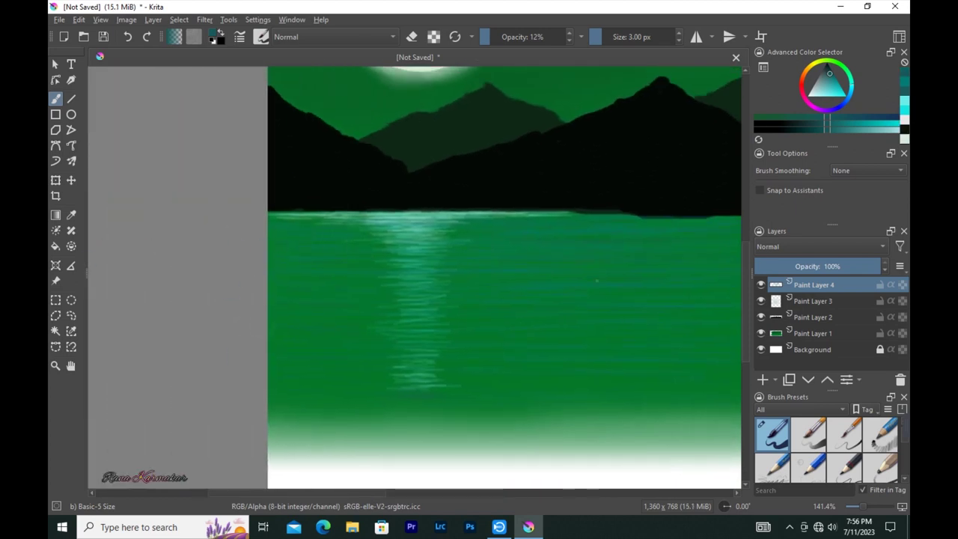
{"action": "left_click_drag", "start_coordinate": [508, 275], "coordinate": [354, 272]}
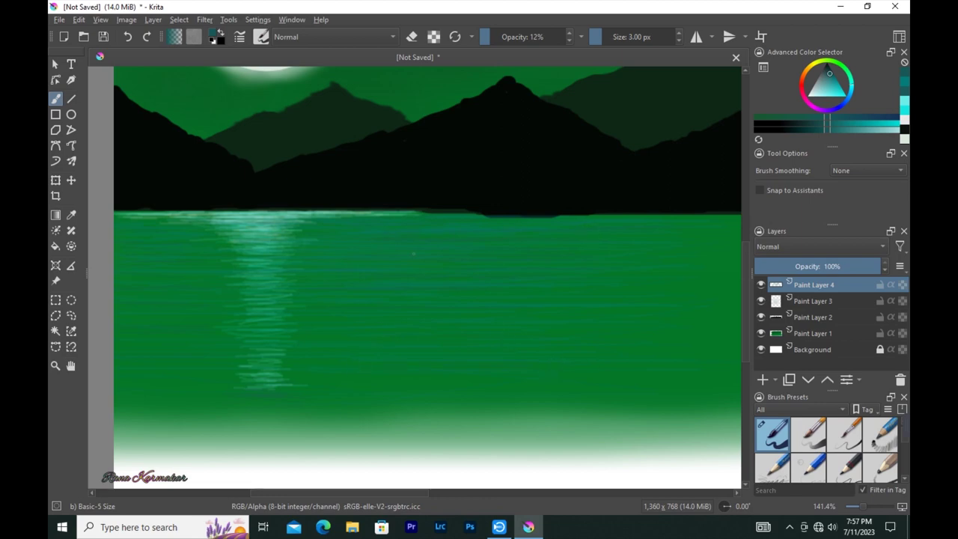
{"action": "left_click_drag", "start_coordinate": [668, 276], "coordinate": [464, 231]}
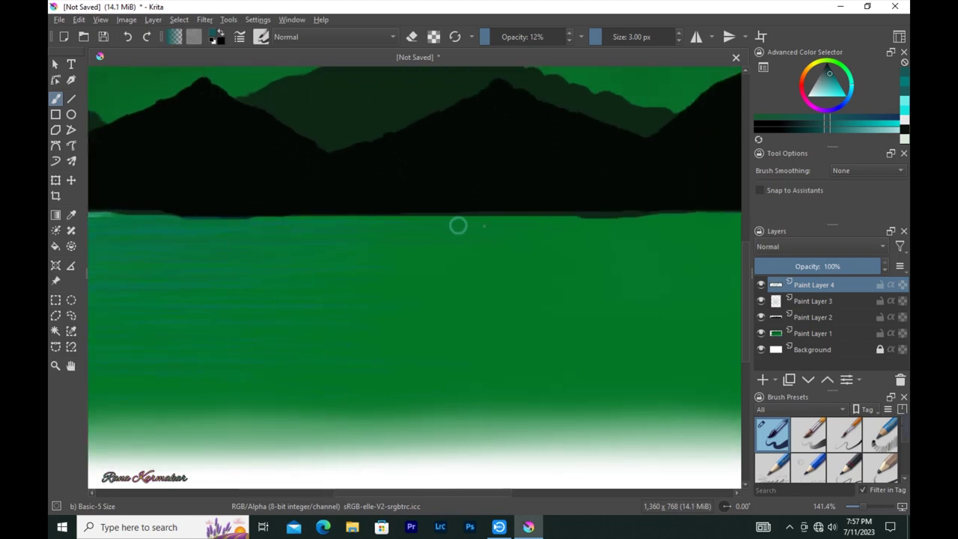
{"action": "key", "text": "m"}
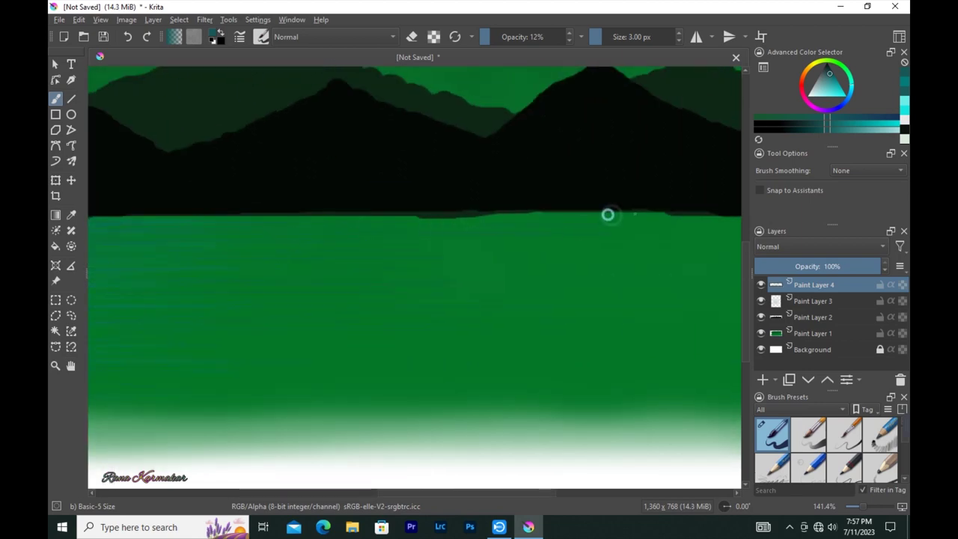
{"action": "key", "text": "m"}
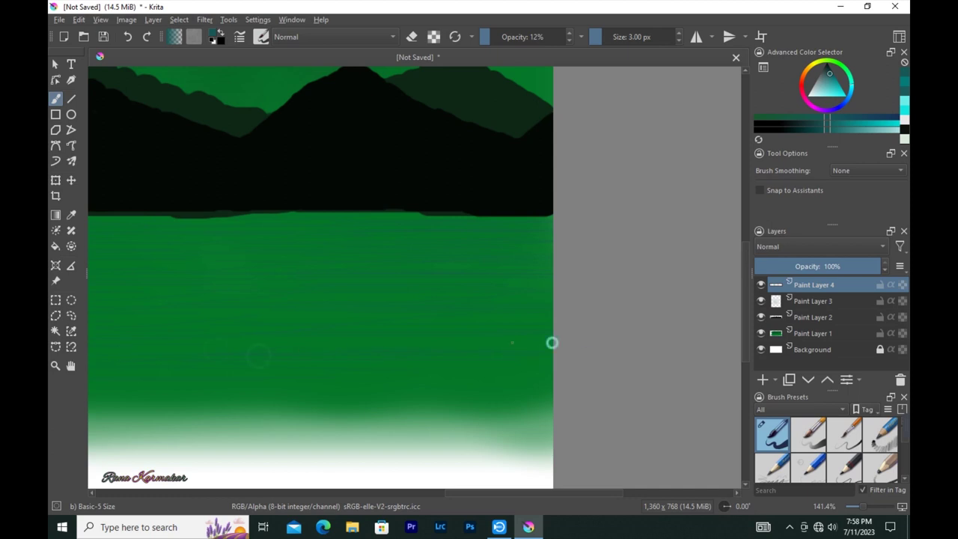
{"action": "scroll", "coordinate": [301, 274], "scroll_direction": "down", "scroll_amount": 3}
{"action": "left_click_drag", "start_coordinate": [302, 274], "coordinate": [365, 300]}
Step: Add pale cyan streaks to the upper reflection and horizon, then zoom out
{"action": "left_click", "coordinate": [813, 101]}
{"action": "scroll", "coordinate": [400, 217], "scroll_direction": "up", "scroll_amount": 3}
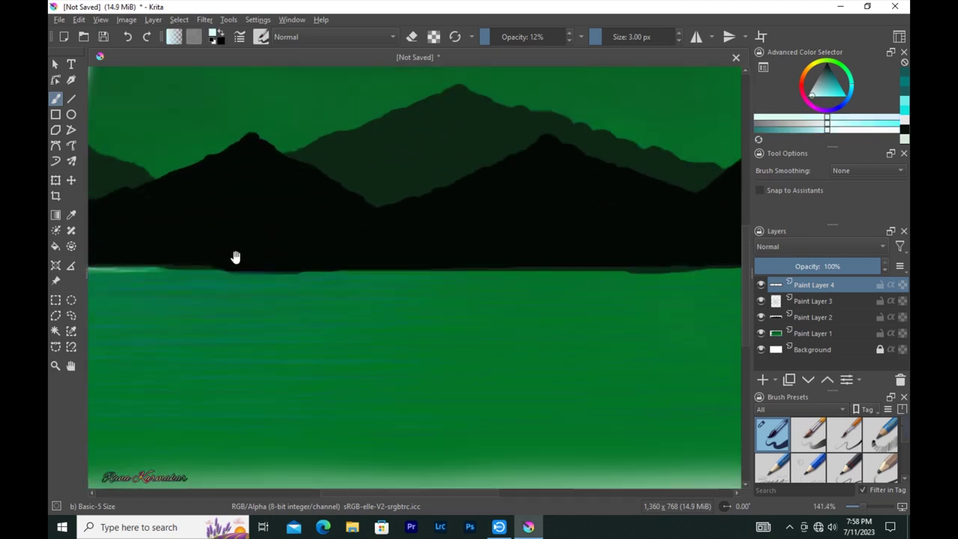
{"action": "left_click_drag", "start_coordinate": [277, 284], "coordinate": [299, 317]}
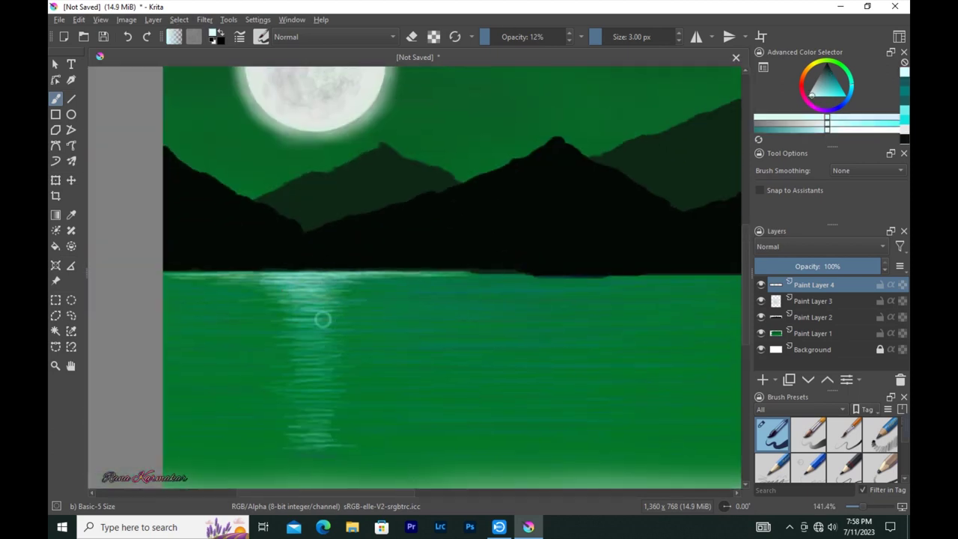
{"action": "mouse_move", "coordinate": [235, 272]}
{"action": "left_mouse_down"}
{"action": "mouse_move", "coordinate": [416, 271]}
{"action": "mouse_move", "coordinate": [214, 280]}
{"action": "mouse_move", "coordinate": [423, 279]}
{"action": "left_mouse_up"}
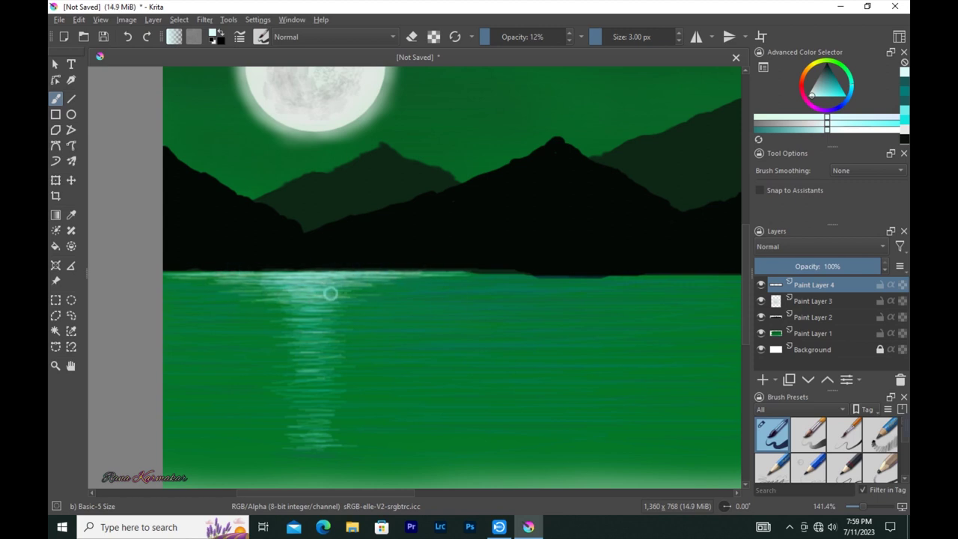
{"action": "scroll", "coordinate": [274, 316], "scroll_direction": "down", "scroll_amount": 3}
{"action": "scroll", "coordinate": [382, 274], "scroll_direction": "down", "scroll_amount": 2}
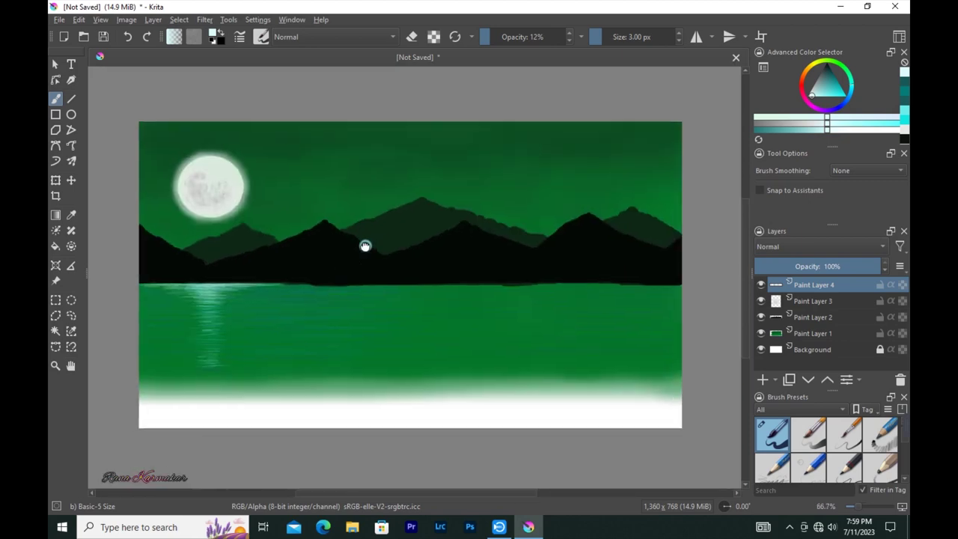
{"action": "scroll", "coordinate": [458, 259], "scroll_direction": "up", "scroll_amount": 5}
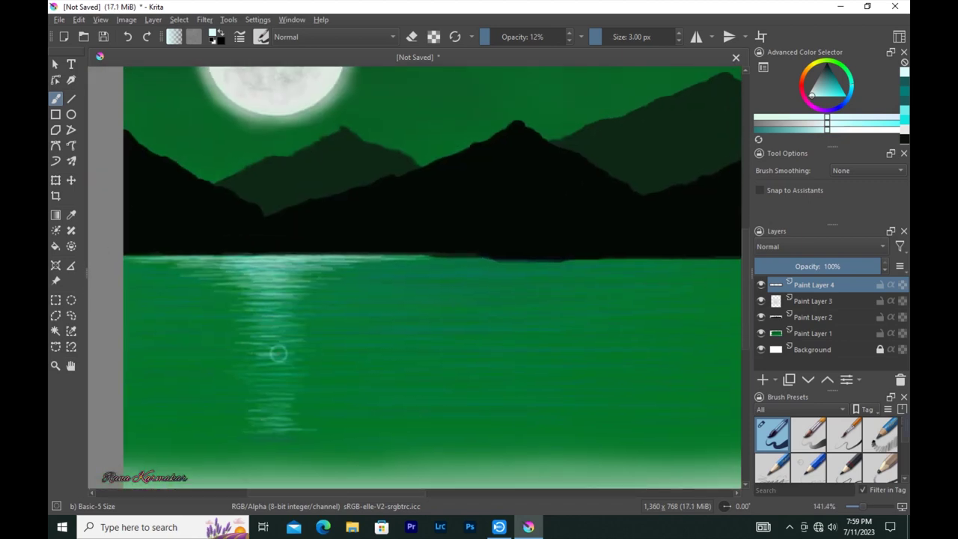
{"action": "left_click_drag", "start_coordinate": [239, 297], "coordinate": [280, 297]}
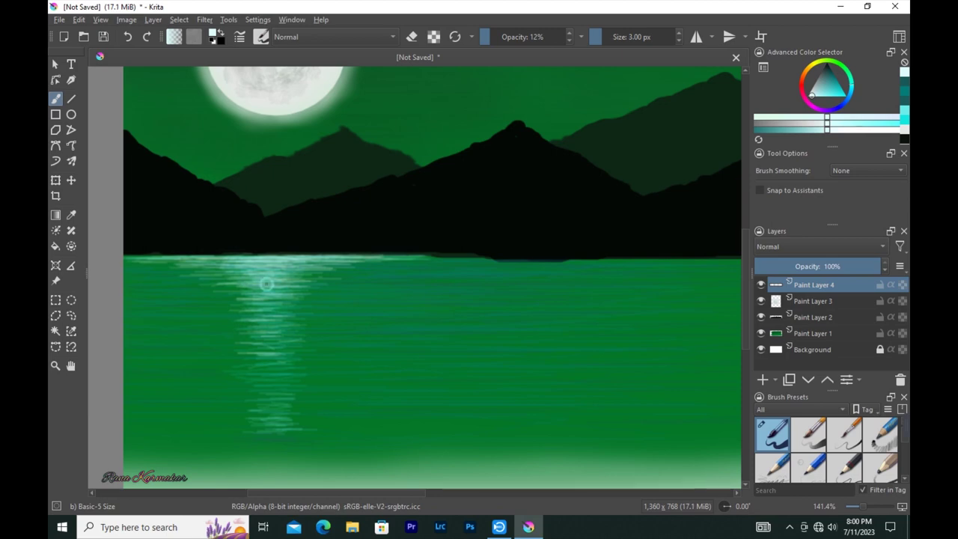
{"action": "key", "text": "minus"}
{"action": "key", "text": "minus"}
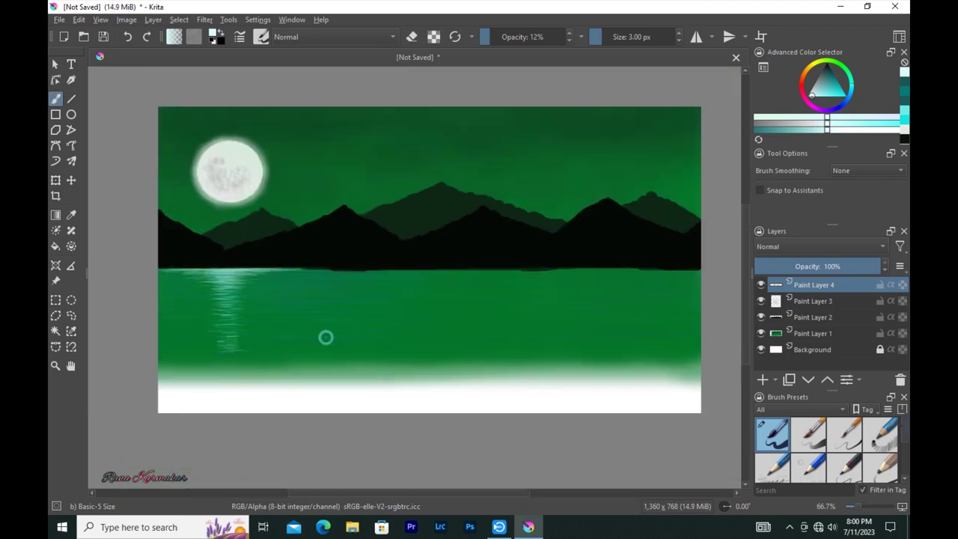
{"action": "key", "text": "minus"}
{"action": "key", "text": "minus"}
Step: At 100% zoom, add faint pale cyan streaks below the moon's reflection
{"action": "key", "text": "1"}
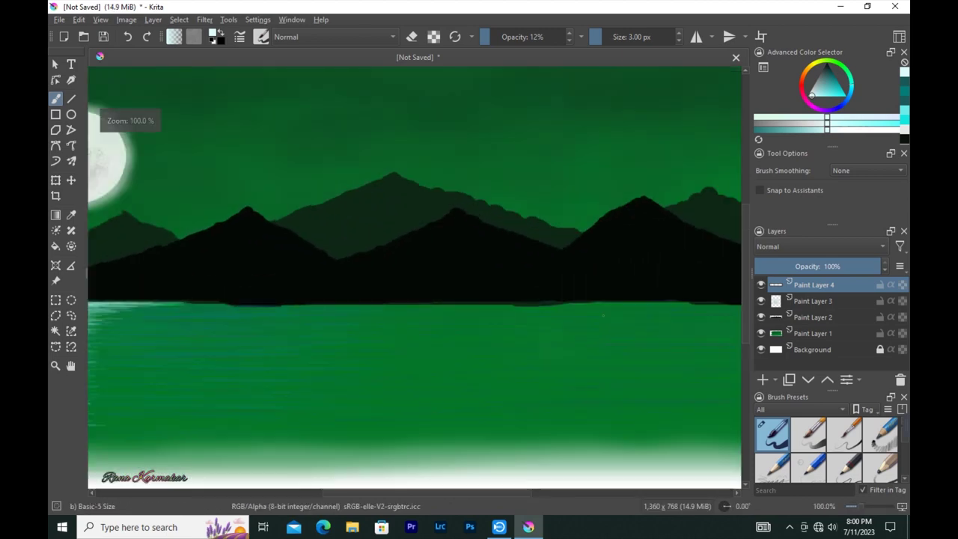
{"action": "left_click", "coordinate": [827, 71]}
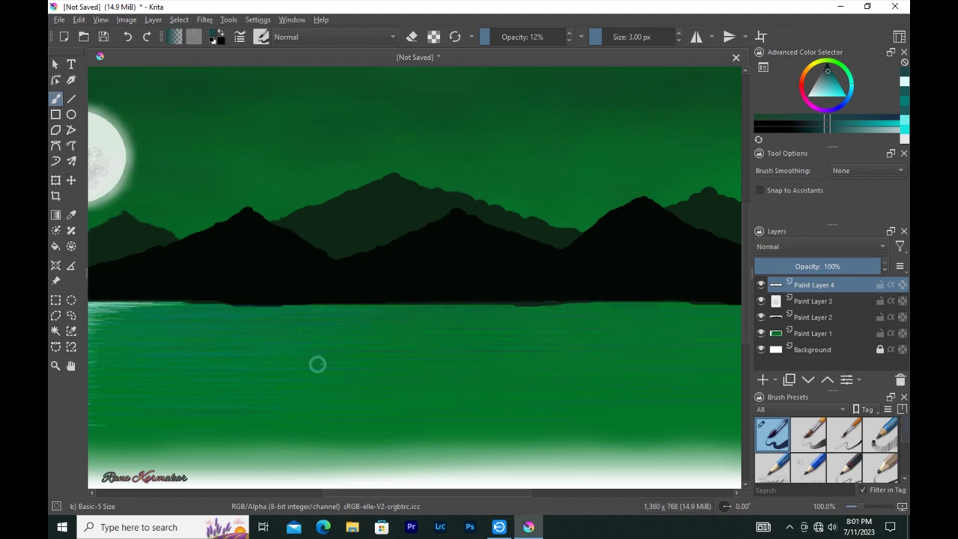
{"action": "scroll", "coordinate": [689, 395], "scroll_direction": "right", "scroll_amount": 5}
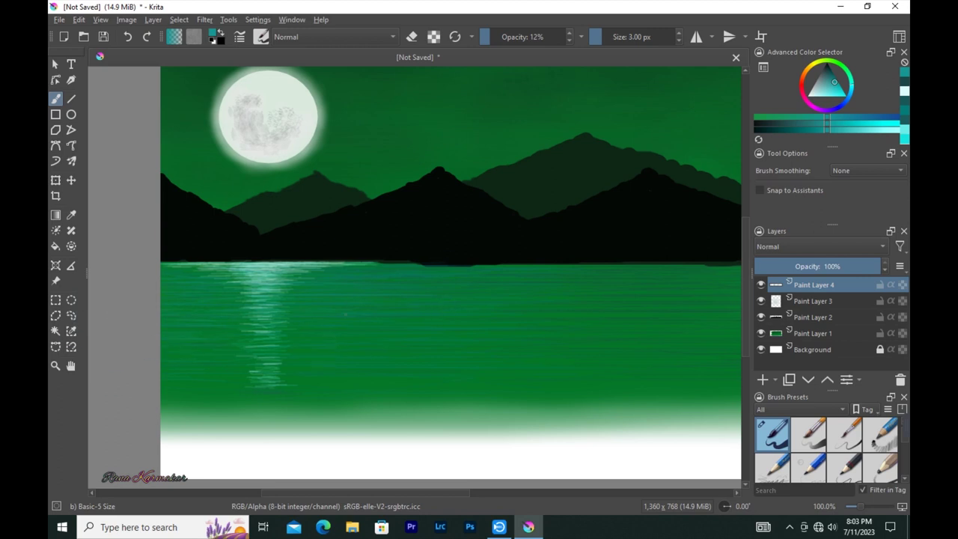
{"action": "left_click", "coordinate": [260, 319], "text": "ctrl"}
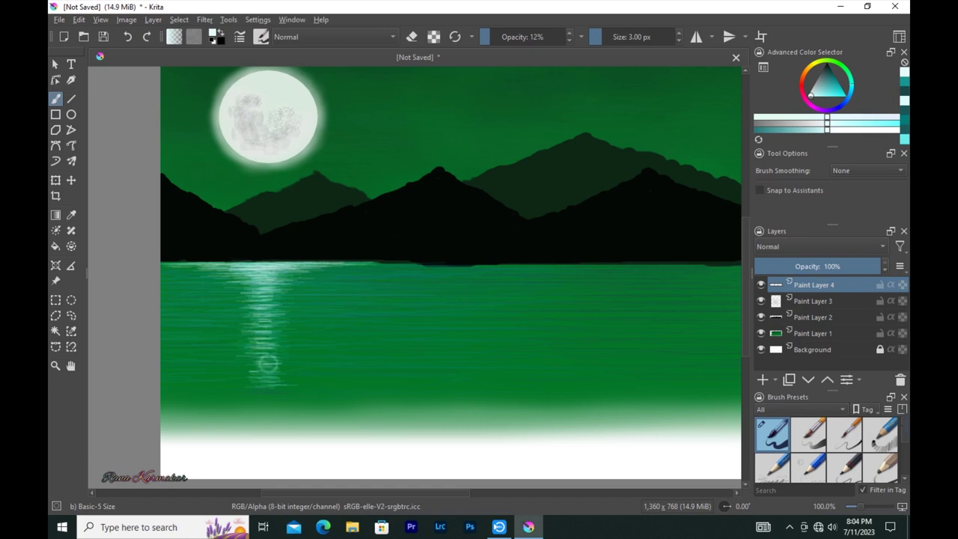
{"action": "left_click_drag", "start_coordinate": [255, 397], "coordinate": [282, 392]}
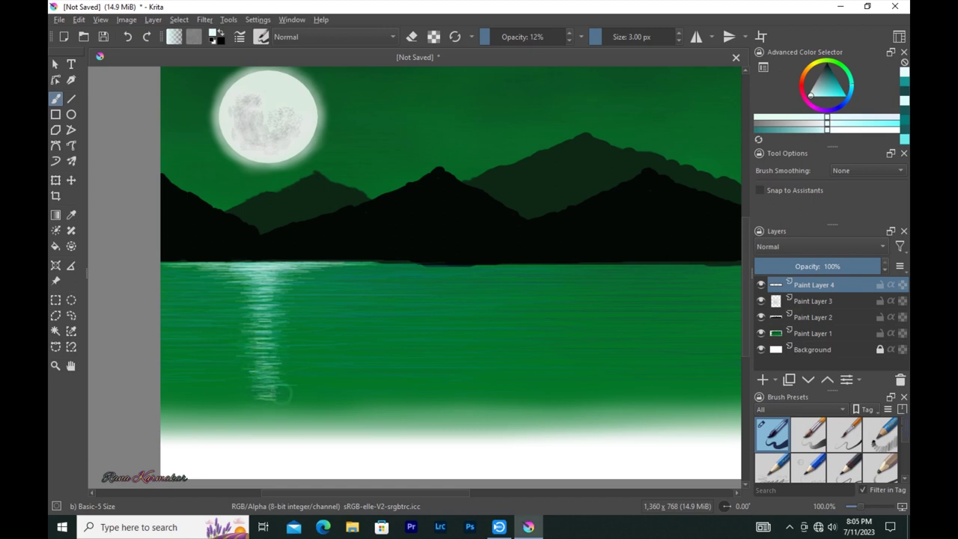
{"action": "key", "text": "minus"}
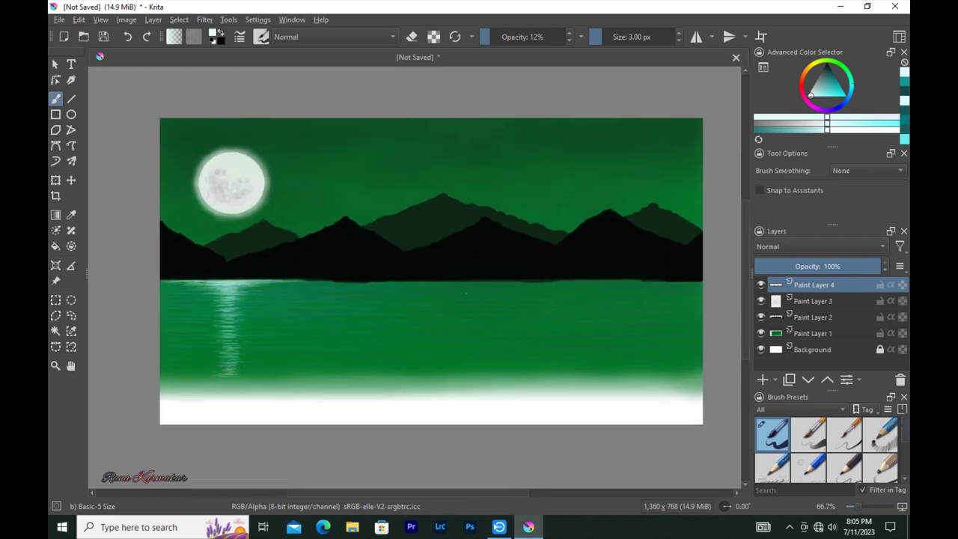
Step: Reset the colour to black, enlarge the brush, and add a foreground layer
{"action": "key", "text": "d"}
{"action": "key", "text": "bracketright"}
{"action": "key", "text": "bracketright"}
{"action": "key", "text": "bracketright"}
{"action": "key", "text": "bracketright"}
{"action": "key", "text": "bracketright"}
{"action": "key", "text": "bracketright"}
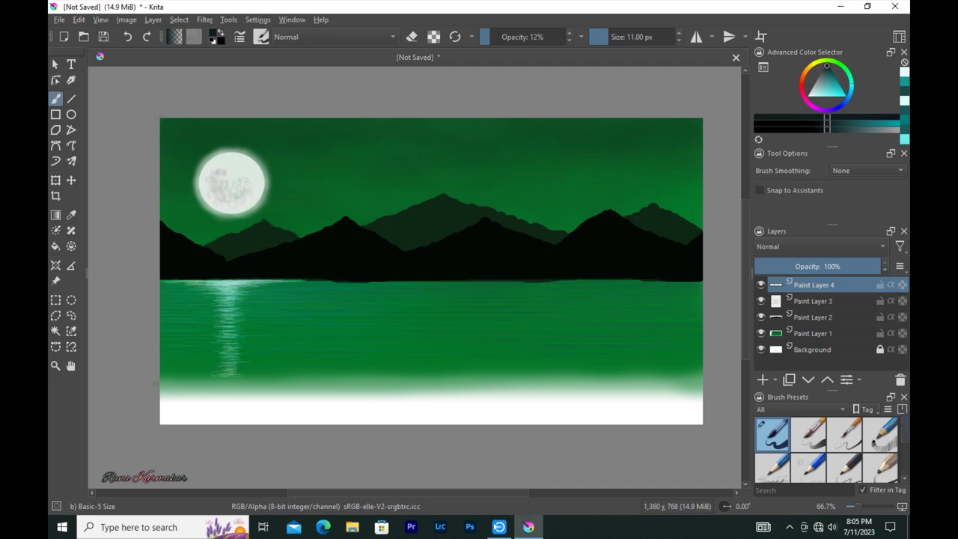
{"action": "left_click", "coordinate": [763, 379]}
Step: Paint a dark ground strip across the bottom of the canvas with a large brush
{"action": "left_click_drag", "start_coordinate": [561, 37], "coordinate": [575, 37]}
{"action": "mouse_move", "coordinate": [178, 374]}
{"action": "left_mouse_down"}
{"action": "mouse_move", "coordinate": [164, 384]}
{"action": "mouse_move", "coordinate": [379, 379]}
{"action": "left_mouse_up"}
{"action": "key", "text": "ctrl+z"}
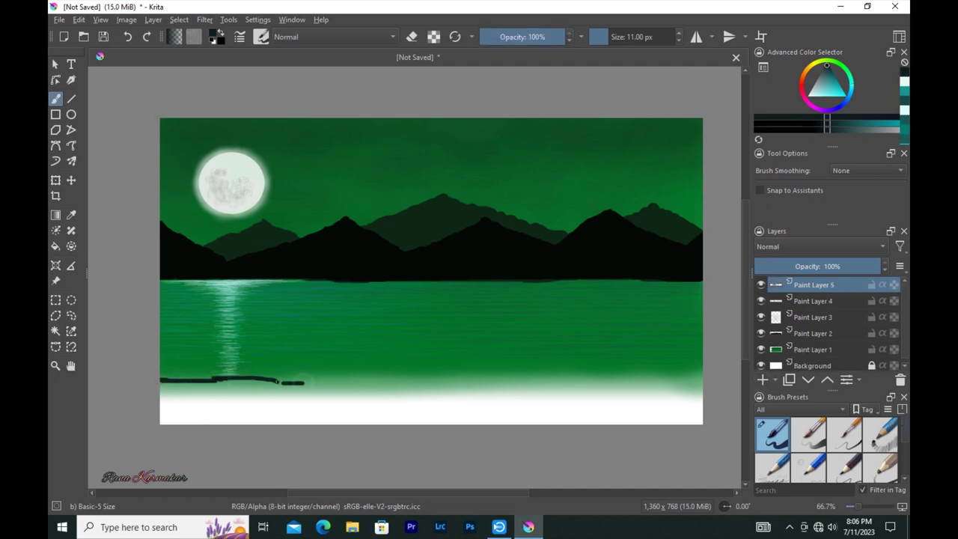
{"action": "left_click_drag", "start_coordinate": [379, 379], "coordinate": [701, 370]}
{"action": "key", "text": "bracketright"}
{"action": "key", "text": "bracketright"}
{"action": "key", "text": "bracketright"}
{"action": "mouse_move", "coordinate": [469, 398]}
{"action": "left_mouse_down"}
{"action": "mouse_move", "coordinate": [144, 413]}
{"action": "mouse_move", "coordinate": [297, 393]}
{"action": "mouse_move", "coordinate": [708, 382]}
{"action": "left_mouse_up"}
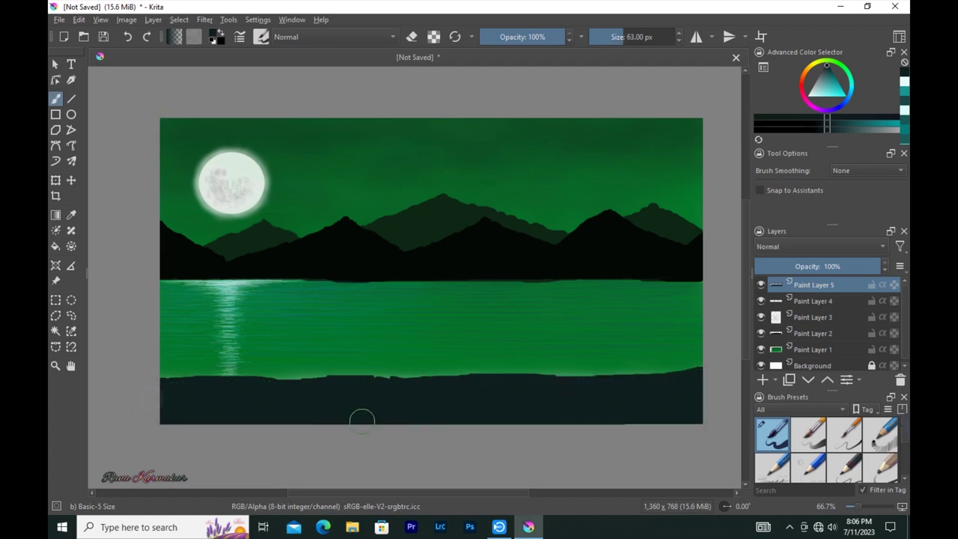
Step: Paint brown rock shapes at the lower left and add a new paint layer
{"action": "key", "text": "bracketleft"}
{"action": "key", "text": "bracketleft"}
{"action": "key", "text": "bracketleft"}
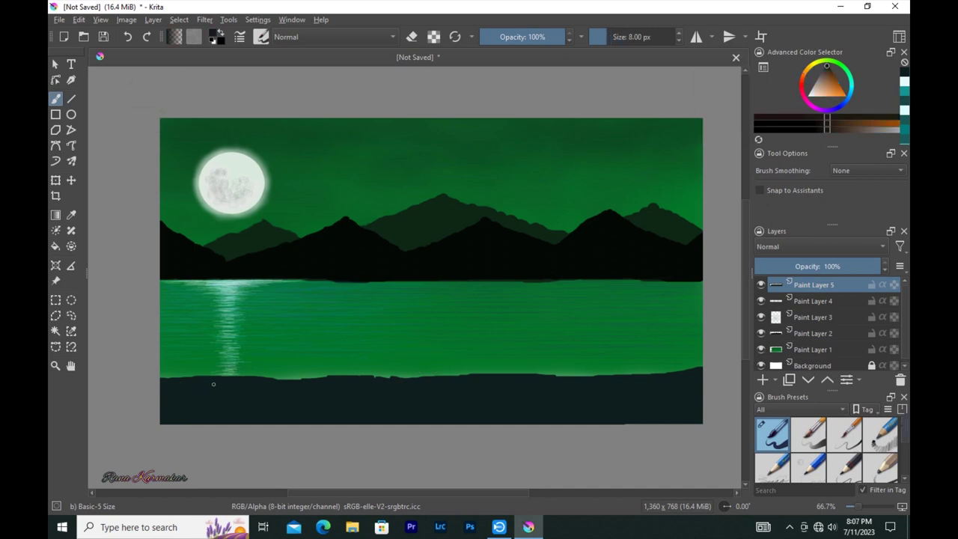
{"action": "mouse_move", "coordinate": [178, 400]}
{"action": "left_mouse_down"}
{"action": "mouse_move", "coordinate": [192, 412]}
{"action": "mouse_move", "coordinate": [186, 422]}
{"action": "left_mouse_up"}
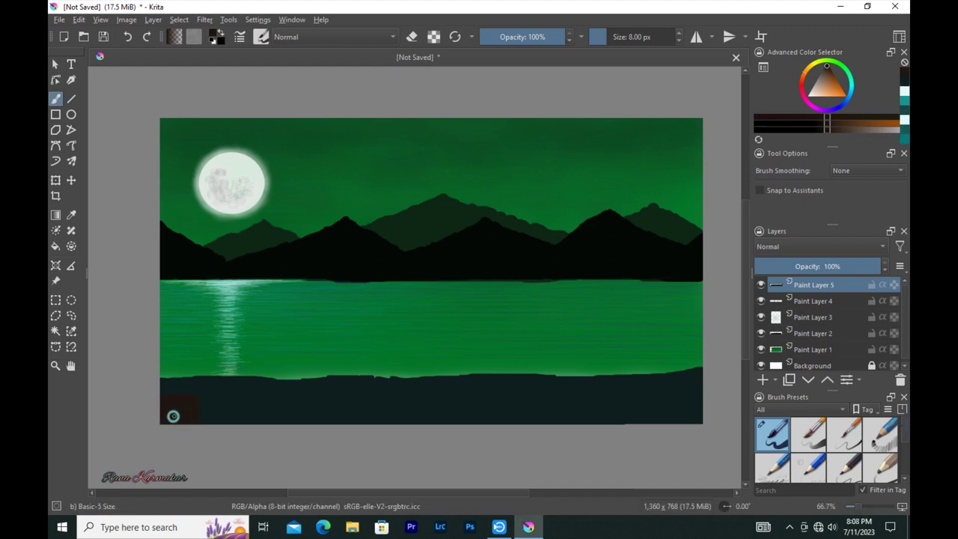
{"action": "key", "text": "]"}
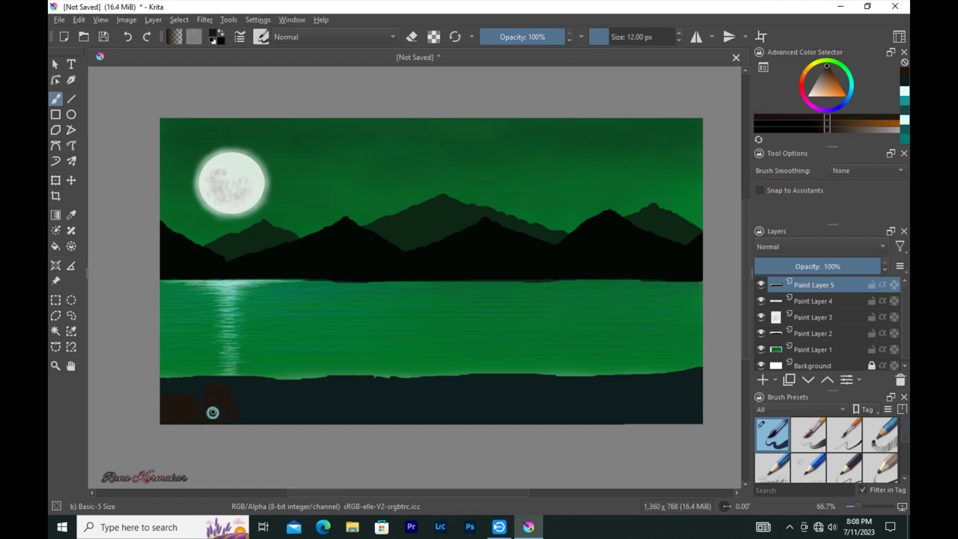
{"action": "left_click_drag", "start_coordinate": [233, 412], "coordinate": [214, 391]}
{"action": "key", "text": "bracketleft"}
{"action": "key", "text": "bracketleft"}
{"action": "key", "text": "bracketleft"}
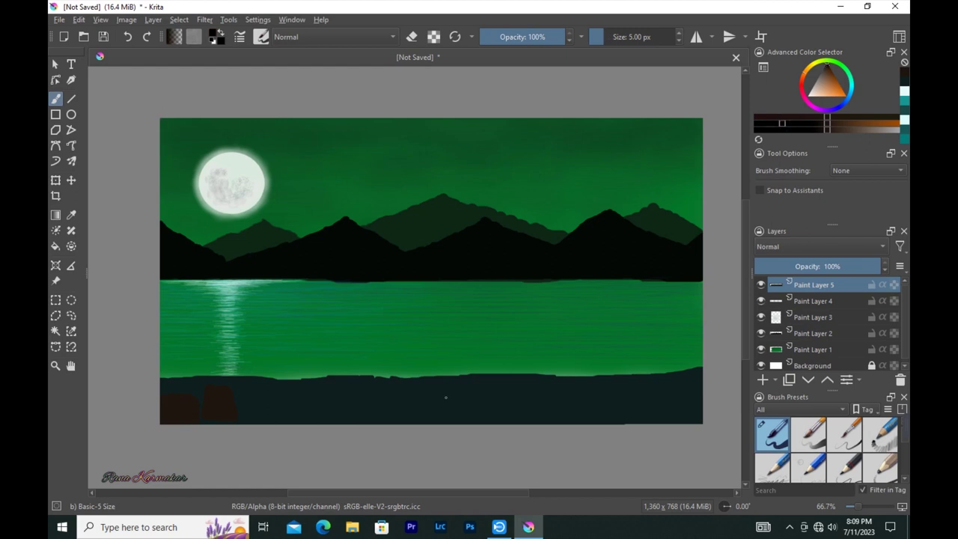
{"action": "left_click", "coordinate": [762, 379]}
Step: Sketch the house's roof ridge, gable, eave, walls and base line in black
{"action": "left_click_drag", "start_coordinate": [587, 290], "coordinate": [688, 290]}
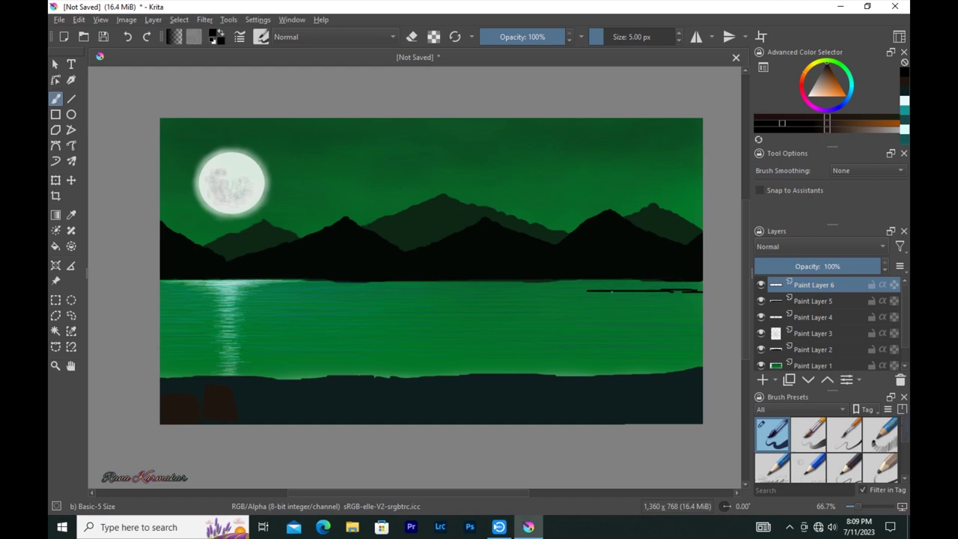
{"action": "mouse_move", "coordinate": [576, 301]}
{"action": "left_mouse_down"}
{"action": "mouse_move", "coordinate": [558, 322]}
{"action": "mouse_move", "coordinate": [703, 324]}
{"action": "left_mouse_up"}
{"action": "left_click_drag", "start_coordinate": [551, 330], "coordinate": [571, 329]}
{"action": "scroll", "coordinate": [554, 330], "scroll_direction": "up", "scroll_amount": 1}
{"action": "scroll", "coordinate": [553, 330], "scroll_direction": "up", "scroll_amount": 1}
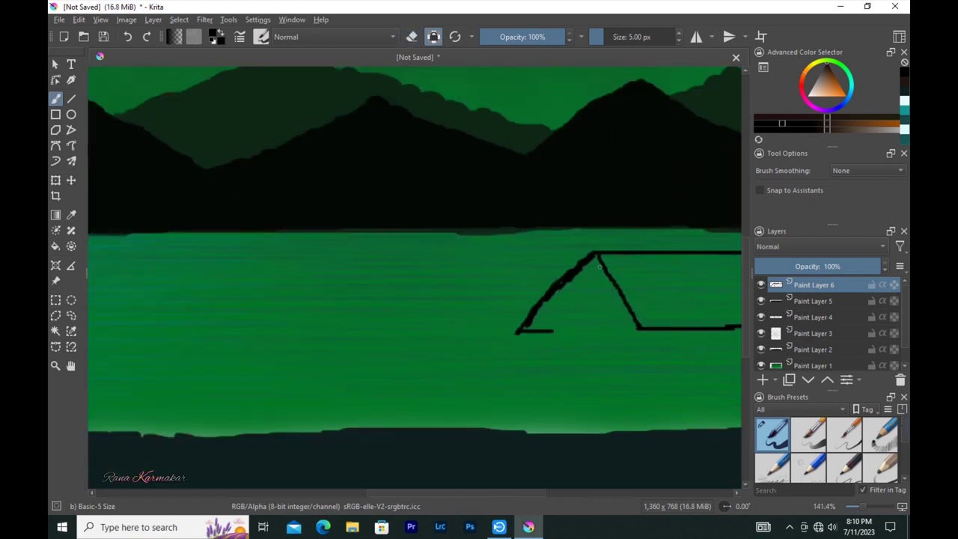
{"action": "left_click_drag", "start_coordinate": [553, 330], "coordinate": [603, 270]}
{"action": "left_click_drag", "start_coordinate": [554, 331], "coordinate": [552, 401]}
{"action": "left_click_drag", "start_coordinate": [659, 330], "coordinate": [654, 381]}
{"action": "mouse_move", "coordinate": [552, 401]}
{"action": "left_mouse_down"}
{"action": "mouse_move", "coordinate": [659, 401]}
{"action": "mouse_move", "coordinate": [519, 392]}
{"action": "left_mouse_up"}
{"action": "left_click_drag", "start_coordinate": [520, 399], "coordinate": [696, 400]}
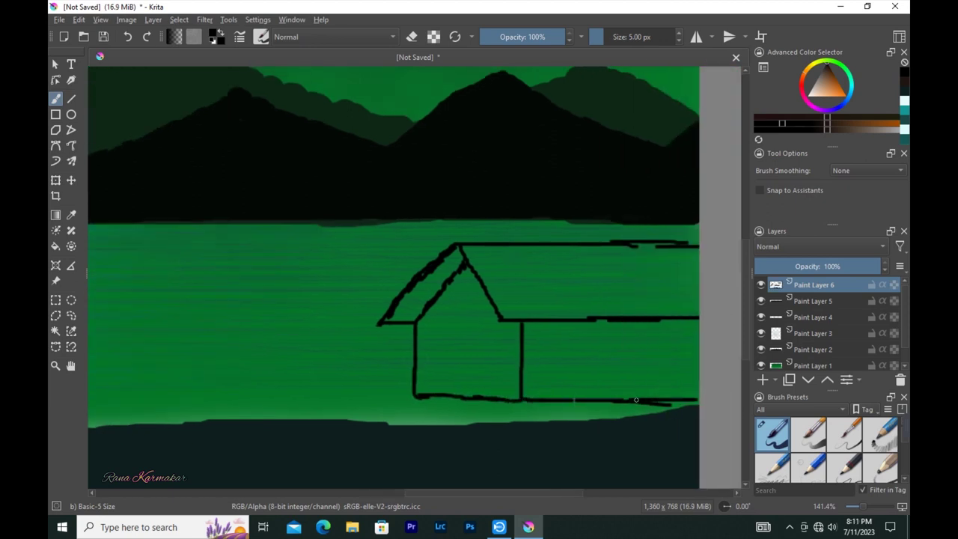
Step: Erase stray and doubled strokes around the roof and base of the house
{"action": "left_click", "coordinate": [410, 37]}
{"action": "key", "text": "plus"}
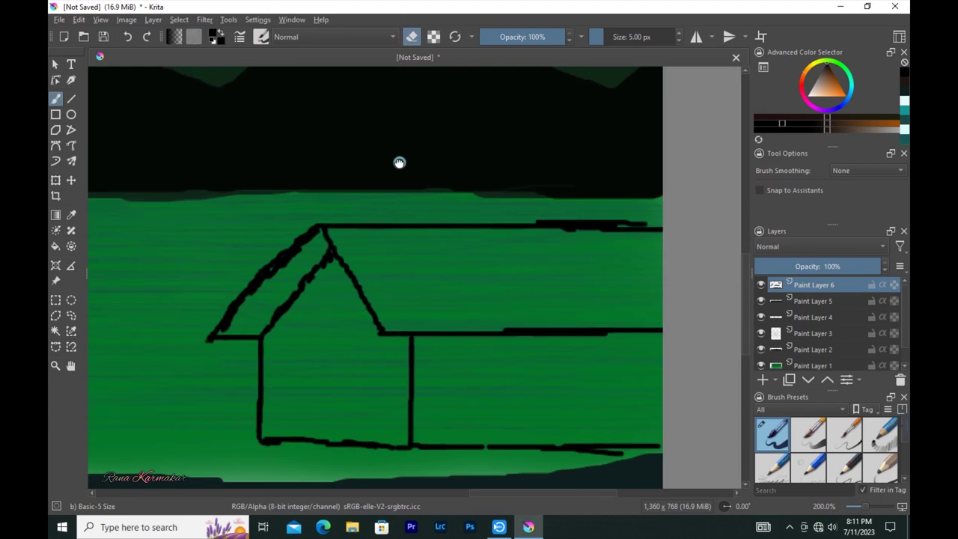
{"action": "left_click_drag", "start_coordinate": [631, 455], "coordinate": [566, 455]}
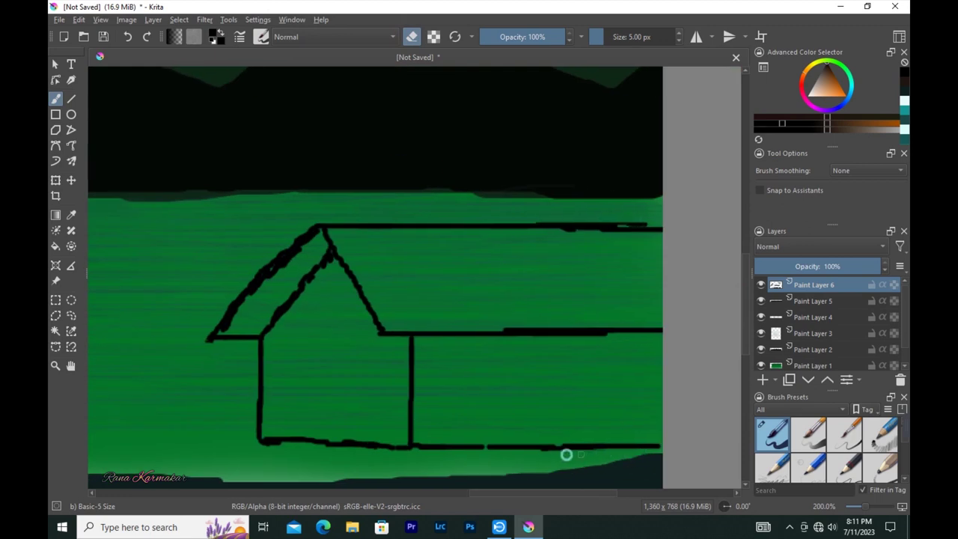
{"action": "key", "text": "e"}
{"action": "key", "text": "e"}
{"action": "key", "text": "plus"}
{"action": "mouse_move", "coordinate": [341, 150]}
{"action": "left_mouse_down"}
{"action": "mouse_move", "coordinate": [214, 278]}
{"action": "mouse_move", "coordinate": [215, 303]}
{"action": "left_mouse_up"}
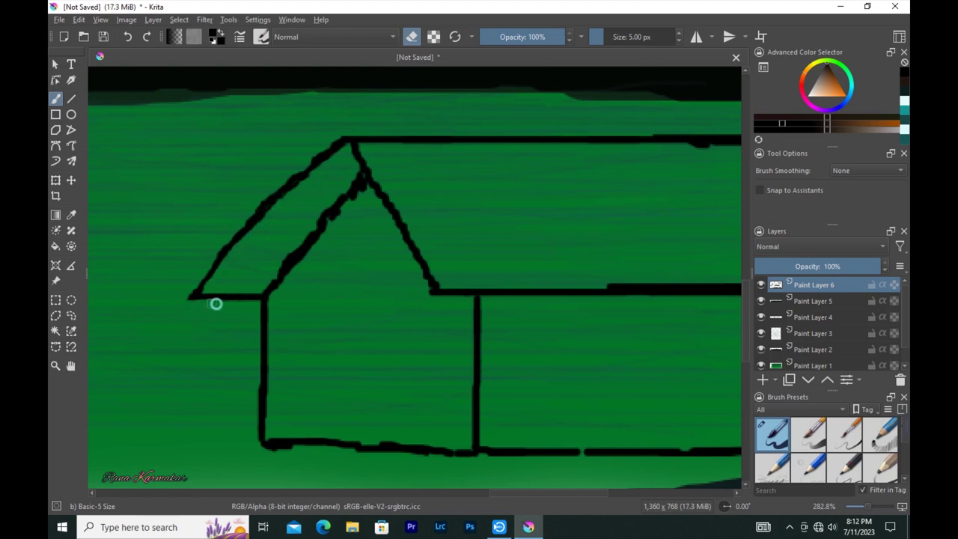
{"action": "left_click_drag", "start_coordinate": [331, 203], "coordinate": [273, 273]}
{"action": "left_click_drag", "start_coordinate": [359, 182], "coordinate": [324, 237]}
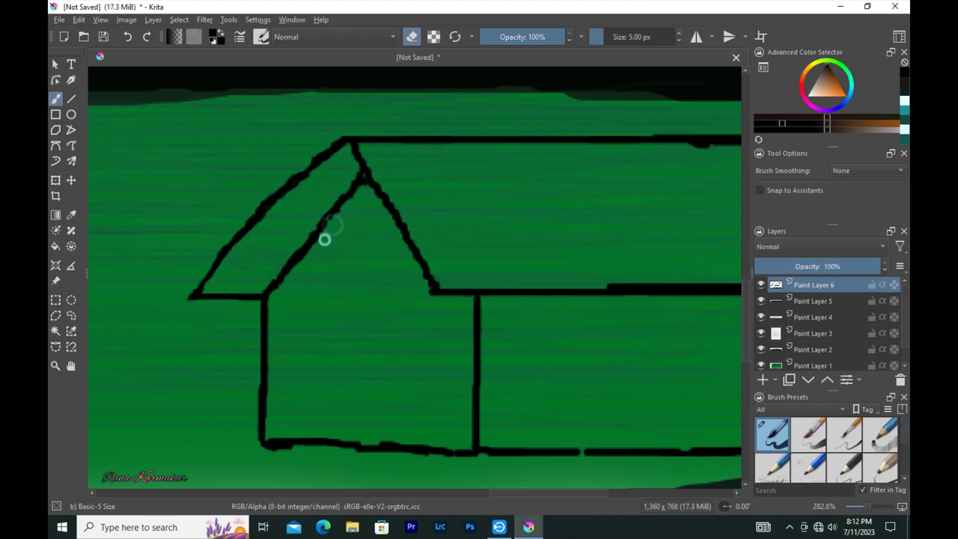
{"action": "mouse_move", "coordinate": [408, 442]}
{"action": "left_mouse_down"}
{"action": "mouse_move", "coordinate": [269, 443]}
{"action": "mouse_move", "coordinate": [368, 448]}
{"action": "left_mouse_up"}
Step: Return to painting and add a short line down from the house's corner
{"action": "key", "text": "e"}
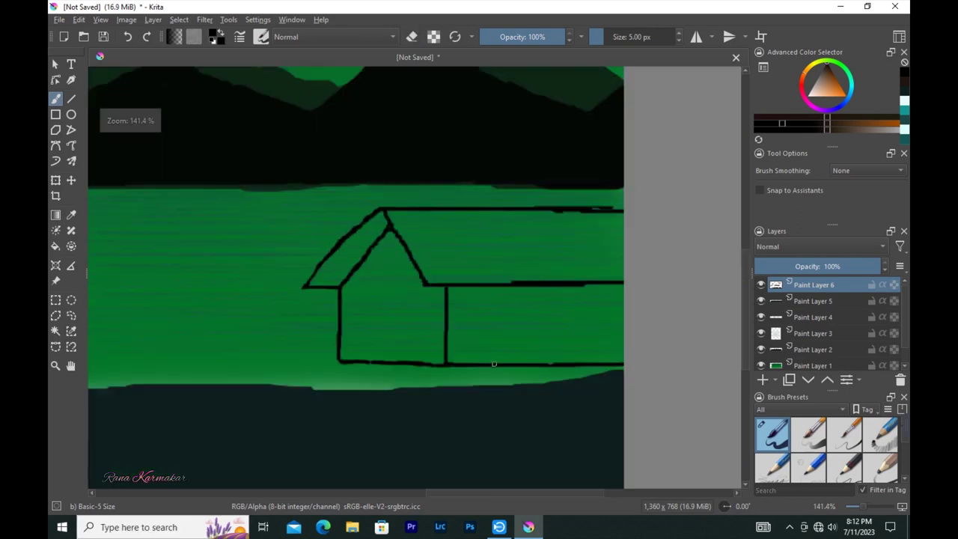
{"action": "key", "text": "minus"}
{"action": "key", "text": "minus"}
{"action": "left_click_drag", "start_coordinate": [323, 362], "coordinate": [322, 394]}
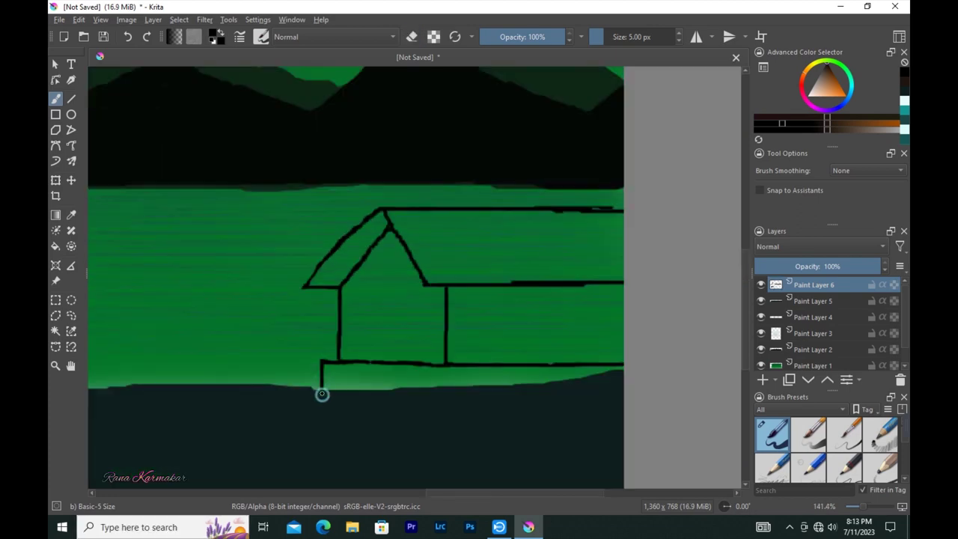
{"action": "scroll", "coordinate": [314, 356], "scroll_direction": "up", "scroll_amount": 2}
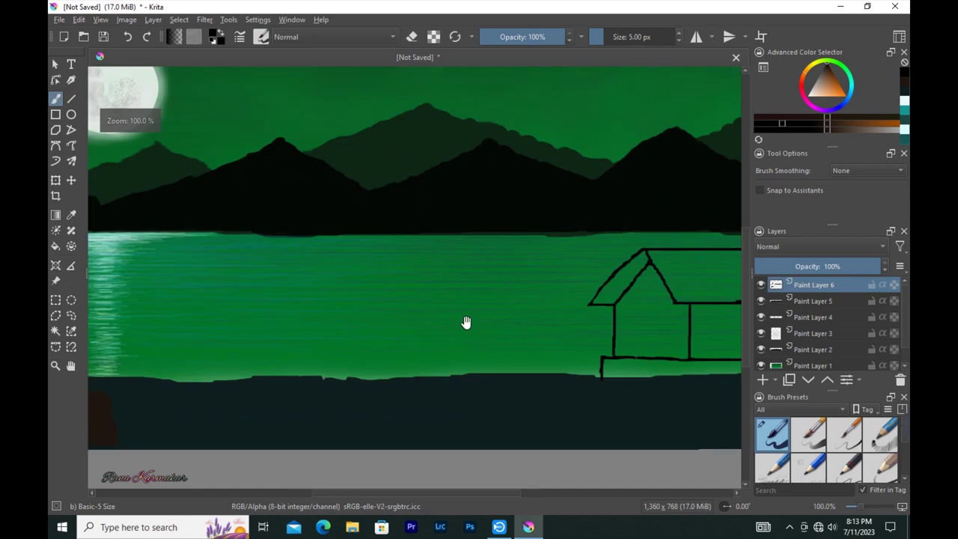
Step: Paint a thick black base band under the house and move its layer below the ground layer
{"action": "scroll", "coordinate": [496, 355], "scroll_direction": "up", "scroll_amount": 2}
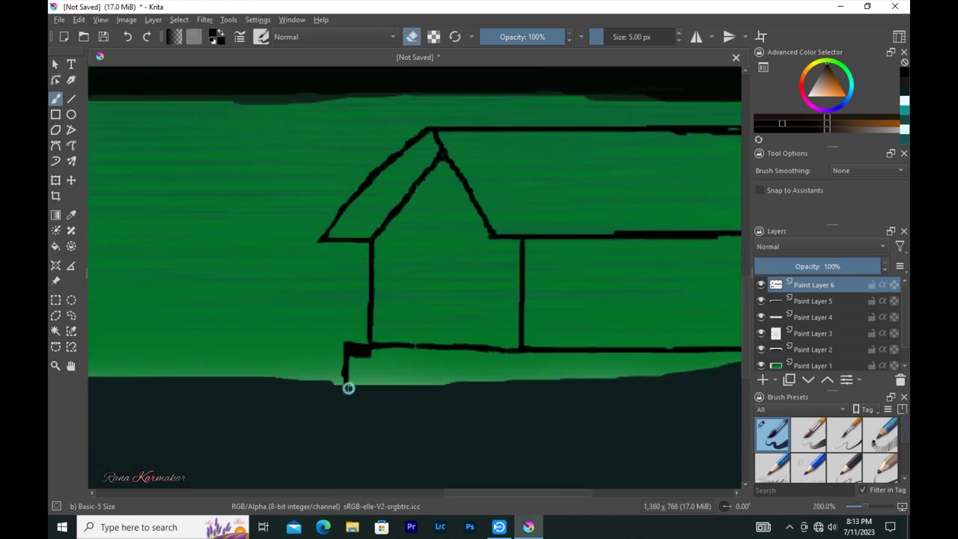
{"action": "mouse_move", "coordinate": [354, 360]}
{"action": "left_mouse_down"}
{"action": "mouse_move", "coordinate": [380, 349]}
{"action": "mouse_move", "coordinate": [483, 352]}
{"action": "mouse_move", "coordinate": [406, 361]}
{"action": "mouse_move", "coordinate": [432, 348]}
{"action": "mouse_move", "coordinate": [411, 368]}
{"action": "mouse_move", "coordinate": [355, 379]}
{"action": "mouse_move", "coordinate": [428, 382]}
{"action": "left_mouse_up"}
{"action": "key", "text": "bracketright"}
{"action": "mouse_move", "coordinate": [498, 379]}
{"action": "left_mouse_down"}
{"action": "mouse_move", "coordinate": [550, 355]}
{"action": "mouse_move", "coordinate": [498, 376]}
{"action": "mouse_move", "coordinate": [571, 367]}
{"action": "mouse_move", "coordinate": [539, 365]}
{"action": "left_mouse_up"}
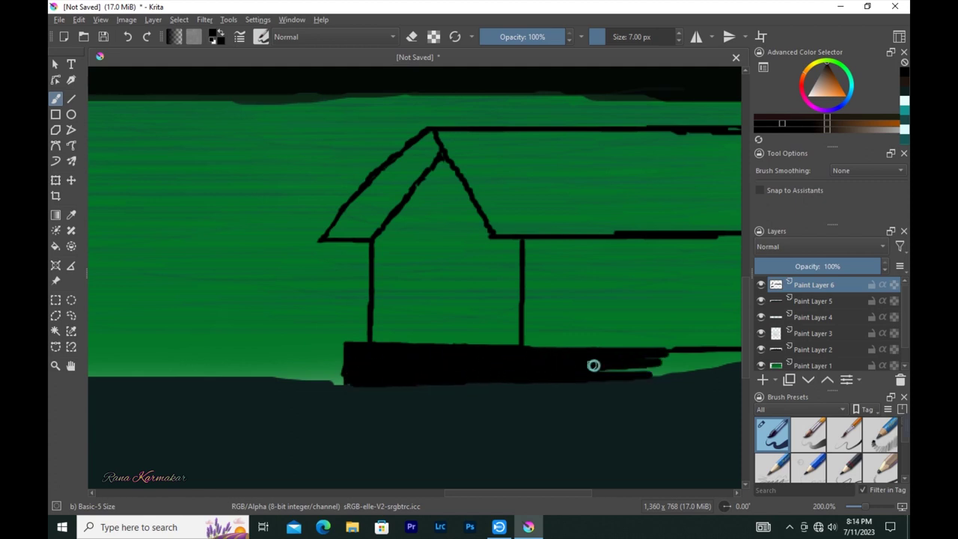
{"action": "key", "text": "ctrl+bracketleft"}
{"action": "mouse_move", "coordinate": [661, 375]}
{"action": "left_mouse_down"}
{"action": "mouse_move", "coordinate": [573, 372]}
{"action": "mouse_move", "coordinate": [619, 350]}
{"action": "left_mouse_up"}
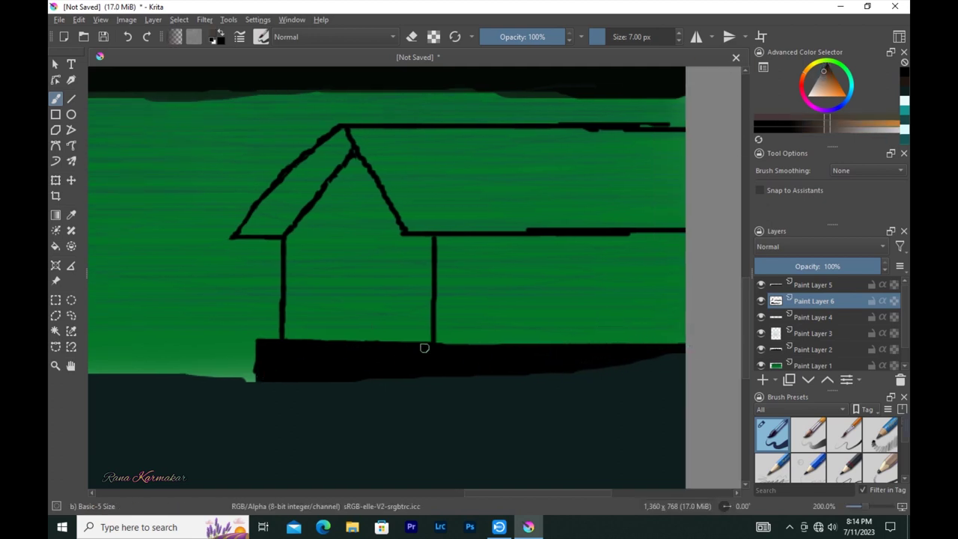
Step: Texture the left part of the base band with a slightly lighter near-black shade
{"action": "left_click", "coordinate": [805, 120]}
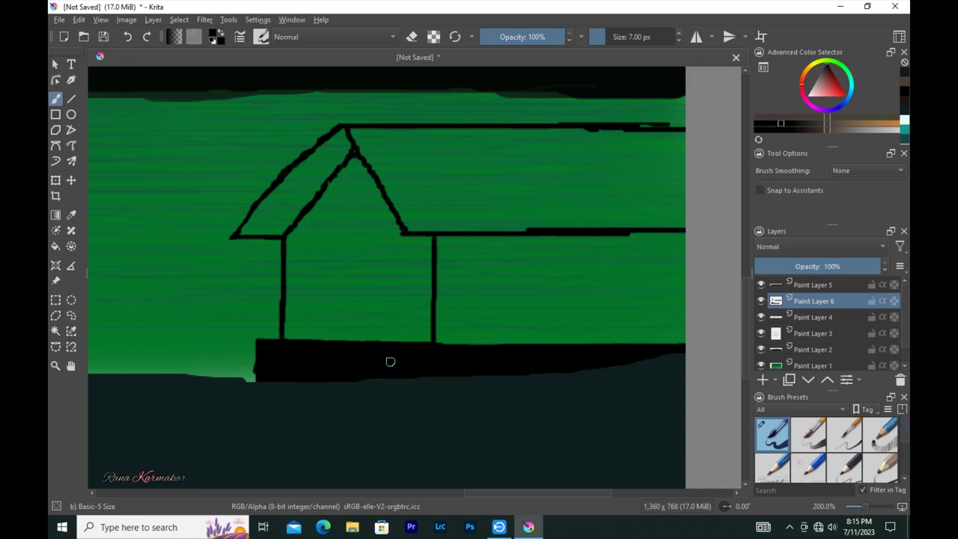
{"action": "left_click", "coordinate": [795, 122]}
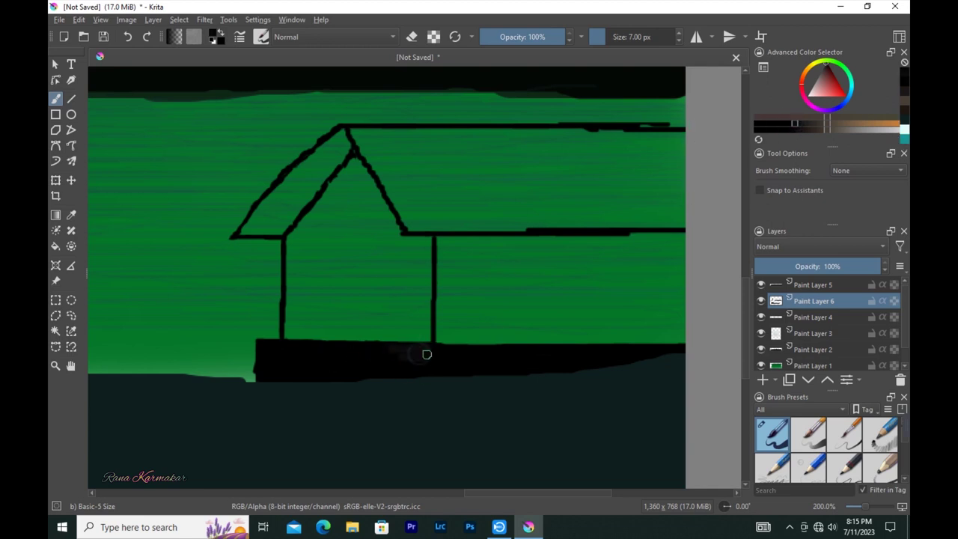
{"action": "left_click_drag", "start_coordinate": [412, 374], "coordinate": [370, 368]}
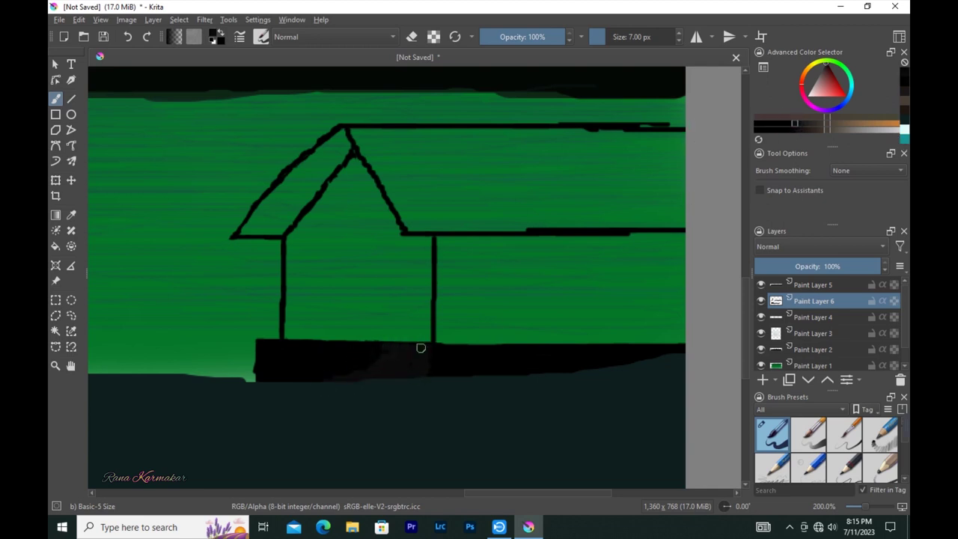
{"action": "mouse_move", "coordinate": [351, 346]}
{"action": "left_mouse_down"}
{"action": "mouse_move", "coordinate": [380, 357]}
{"action": "mouse_move", "coordinate": [327, 380]}
{"action": "mouse_move", "coordinate": [280, 348]}
{"action": "left_mouse_up"}
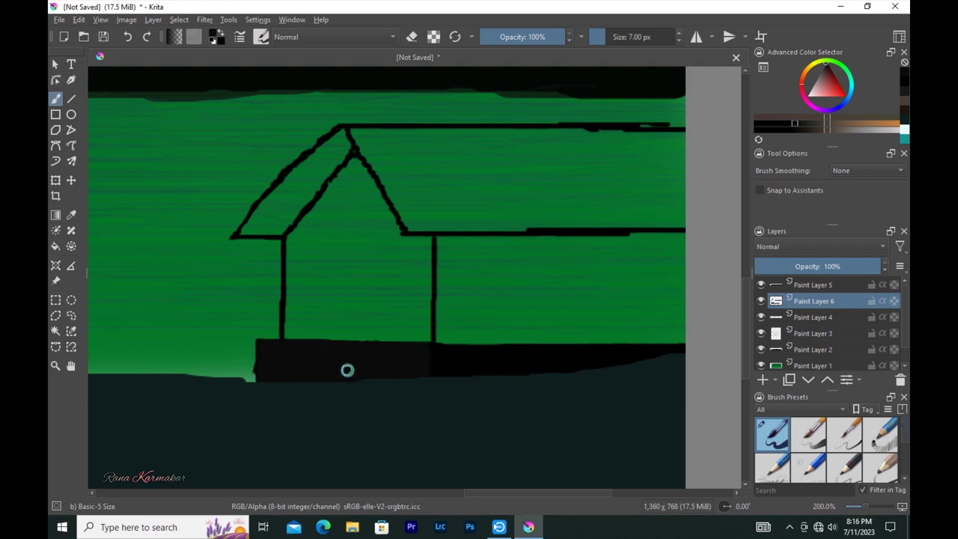
Step: Draw the top and bottom black edges of the right window on the long wall
{"action": "left_click", "coordinate": [808, 124]}
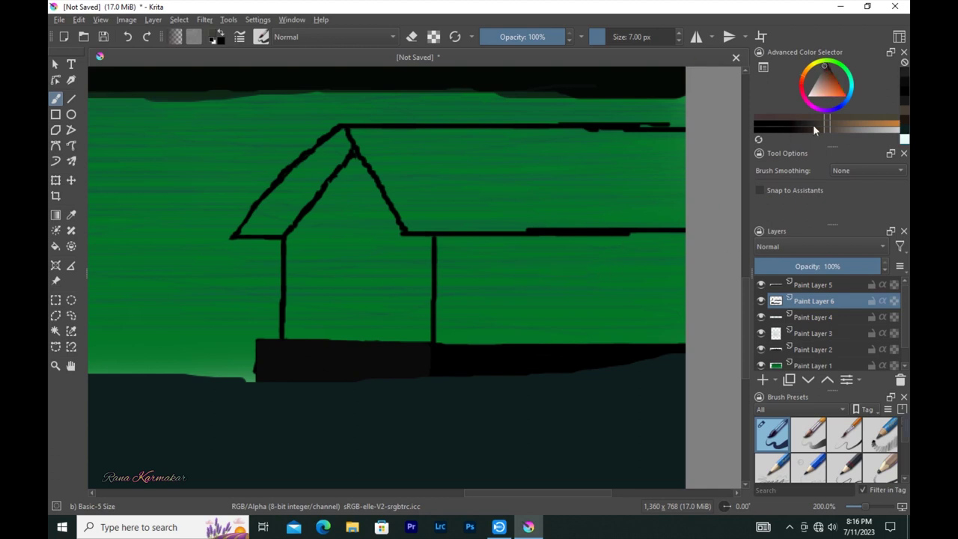
{"action": "left_click", "coordinate": [843, 107]}
{"action": "left_click_drag", "start_coordinate": [475, 264], "coordinate": [493, 263]}
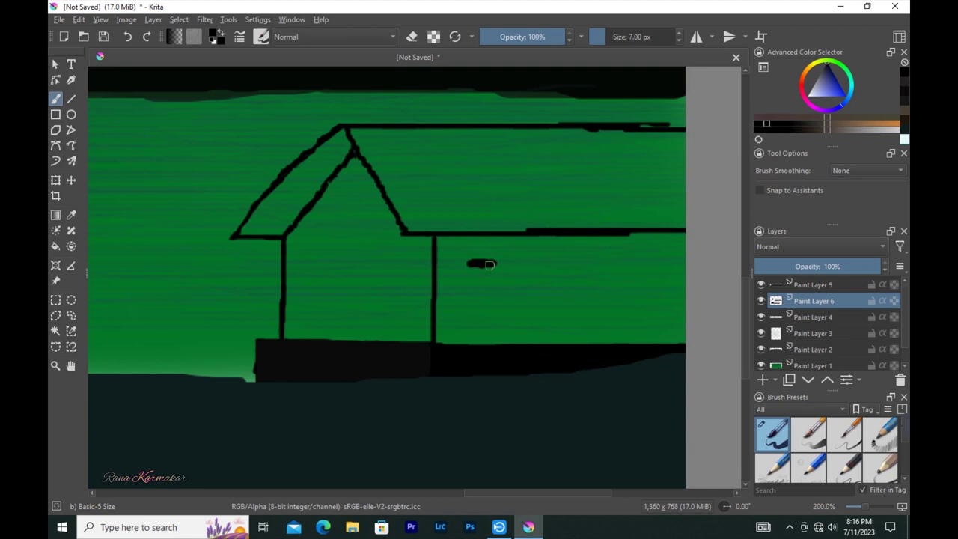
{"action": "left_click_drag", "start_coordinate": [477, 262], "coordinate": [471, 262]}
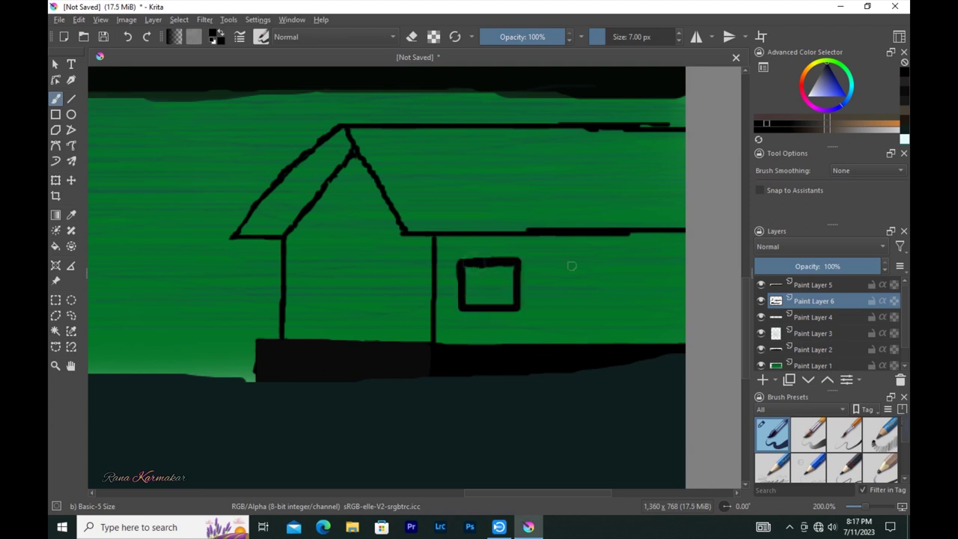
{"action": "left_click_drag", "start_coordinate": [641, 303], "coordinate": [697, 262]}
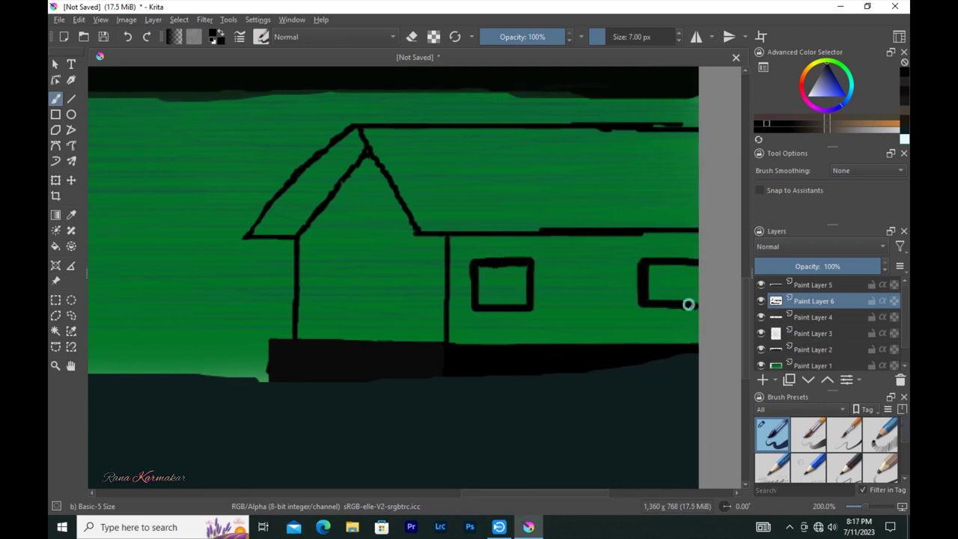
{"action": "left_click", "coordinate": [470, 240], "text": "ctrl"}
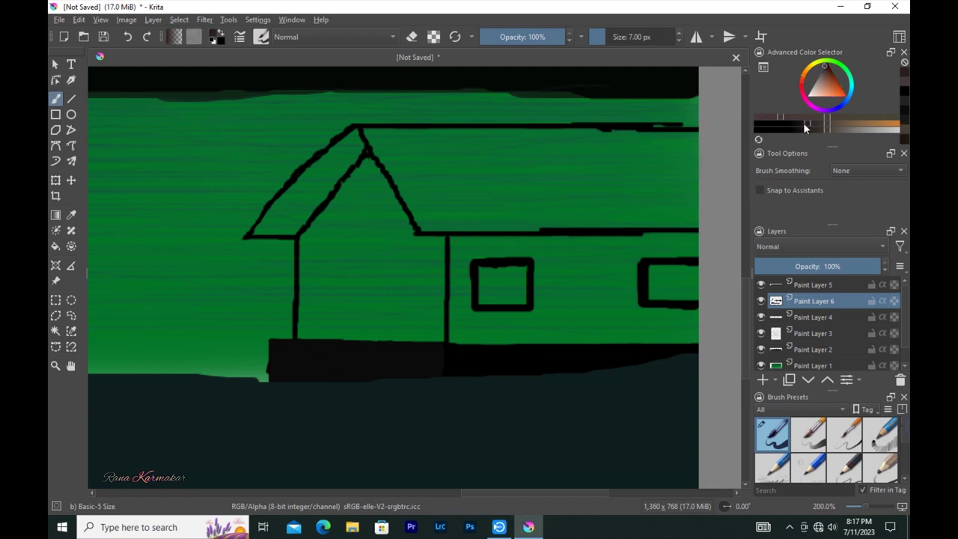
Step: Pick a dark purple-grey and paint the wall's top band and left edge
{"action": "left_click", "coordinate": [784, 120]}
{"action": "left_click_drag", "start_coordinate": [795, 125], "coordinate": [765, 131]}
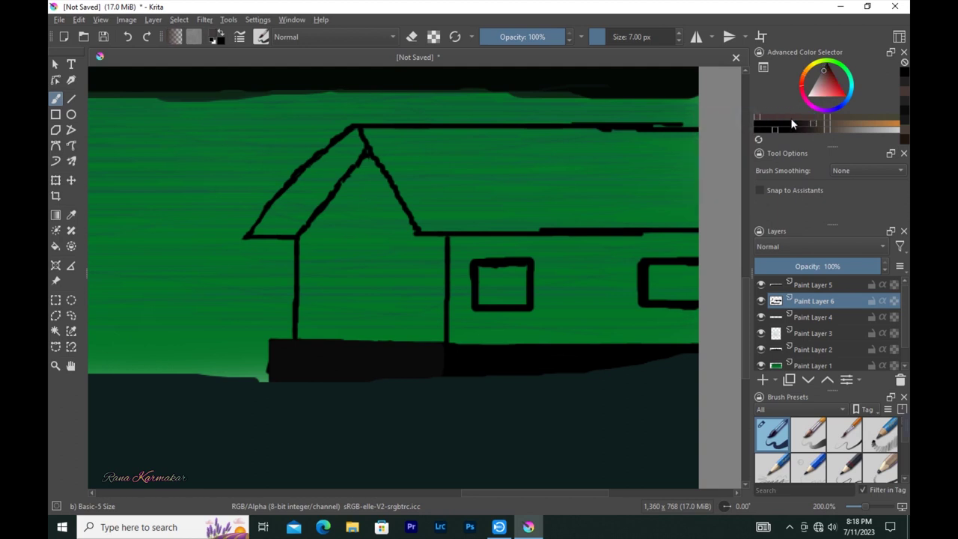
{"action": "left_click_drag", "start_coordinate": [809, 120], "coordinate": [758, 119]}
{"action": "left_click_drag", "start_coordinate": [455, 239], "coordinate": [589, 240]}
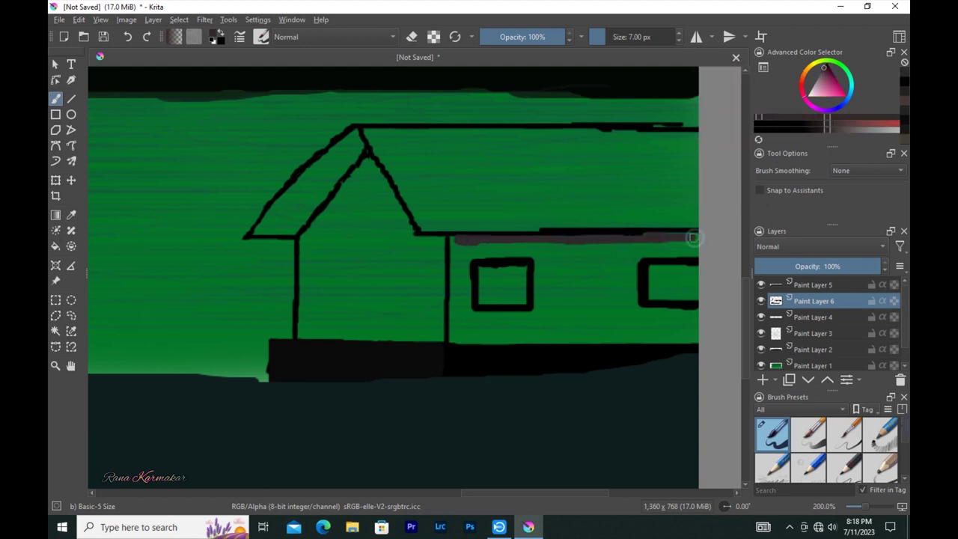
{"action": "left_click_drag", "start_coordinate": [454, 253], "coordinate": [453, 303]}
{"action": "scroll", "coordinate": [453, 303], "scroll_direction": "up", "scroll_amount": 1, "text": "ctrl"}
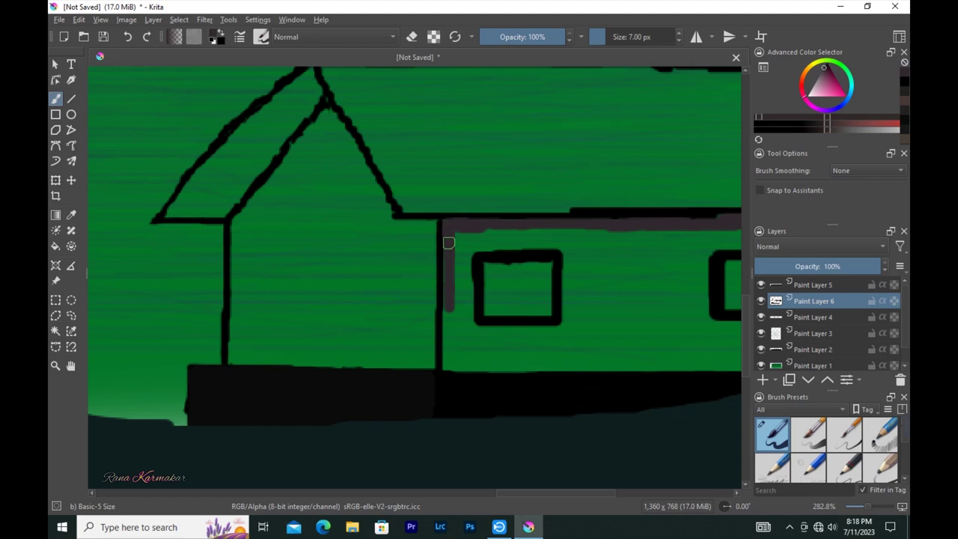
{"action": "left_click_drag", "start_coordinate": [444, 337], "coordinate": [446, 365]}
Step: Cover the remaining green around both windows and draw a straight horizontal beam across the wall
{"action": "left_click_drag", "start_coordinate": [463, 238], "coordinate": [464, 281]}
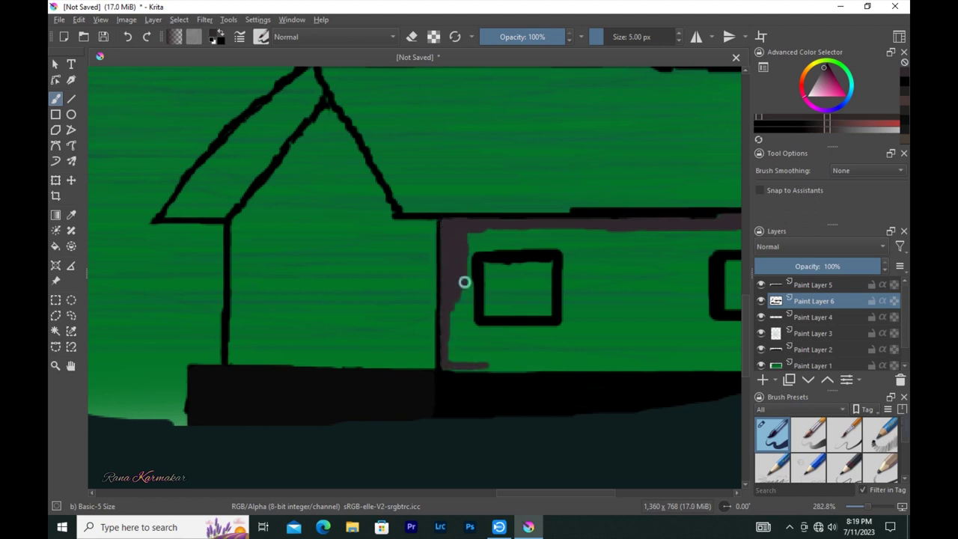
{"action": "mouse_move", "coordinate": [470, 326]}
{"action": "left_mouse_down"}
{"action": "mouse_move", "coordinate": [462, 301]}
{"action": "mouse_move", "coordinate": [459, 349]}
{"action": "left_mouse_up"}
{"action": "mouse_move", "coordinate": [544, 330]}
{"action": "left_mouse_down"}
{"action": "mouse_move", "coordinate": [463, 357]}
{"action": "mouse_move", "coordinate": [469, 367]}
{"action": "mouse_move", "coordinate": [560, 367]}
{"action": "mouse_move", "coordinate": [560, 336]}
{"action": "mouse_move", "coordinate": [659, 356]}
{"action": "left_mouse_up"}
{"action": "mouse_move", "coordinate": [607, 245]}
{"action": "left_mouse_down"}
{"action": "mouse_move", "coordinate": [489, 232]}
{"action": "mouse_move", "coordinate": [510, 244]}
{"action": "mouse_move", "coordinate": [463, 243]}
{"action": "mouse_move", "coordinate": [472, 337]}
{"action": "mouse_move", "coordinate": [558, 227]}
{"action": "mouse_move", "coordinate": [564, 314]}
{"action": "mouse_move", "coordinate": [550, 247]}
{"action": "mouse_move", "coordinate": [515, 247]}
{"action": "mouse_move", "coordinate": [573, 321]}
{"action": "mouse_move", "coordinate": [603, 297]}
{"action": "mouse_move", "coordinate": [620, 251]}
{"action": "mouse_move", "coordinate": [644, 285]}
{"action": "mouse_move", "coordinate": [648, 336]}
{"action": "mouse_move", "coordinate": [591, 284]}
{"action": "mouse_move", "coordinate": [696, 345]}
{"action": "mouse_move", "coordinate": [631, 331]}
{"action": "mouse_move", "coordinate": [590, 307]}
{"action": "mouse_move", "coordinate": [622, 331]}
{"action": "mouse_move", "coordinate": [633, 298]}
{"action": "mouse_move", "coordinate": [716, 246]}
{"action": "left_mouse_up"}
{"action": "scroll", "coordinate": [644, 284], "scroll_direction": "right", "scroll_amount": 2}
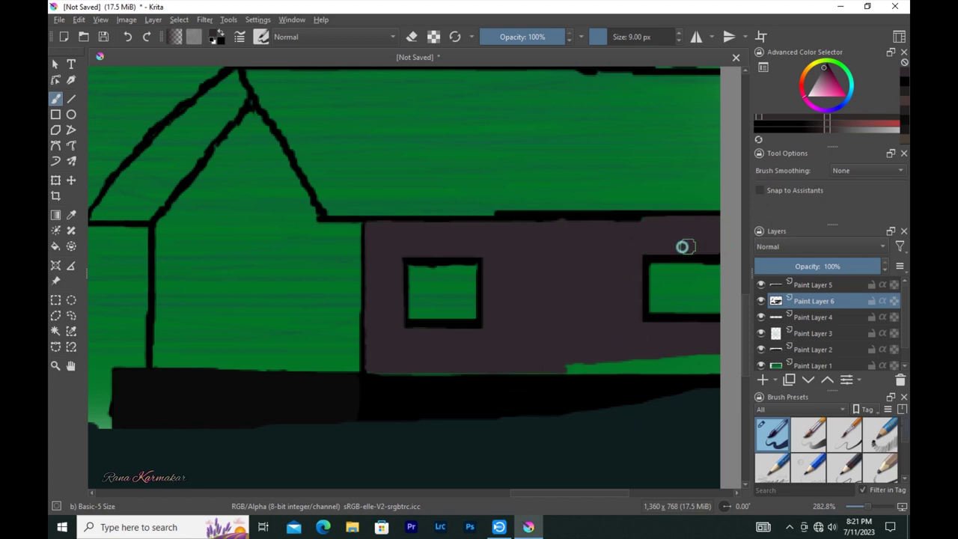
{"action": "mouse_move", "coordinate": [573, 361]}
{"action": "left_mouse_down"}
{"action": "mouse_move", "coordinate": [712, 367]}
{"action": "mouse_move", "coordinate": [384, 366]}
{"action": "mouse_move", "coordinate": [616, 368]}
{"action": "left_mouse_up"}
{"action": "left_click_drag", "start_coordinate": [662, 224], "coordinate": [417, 229]}
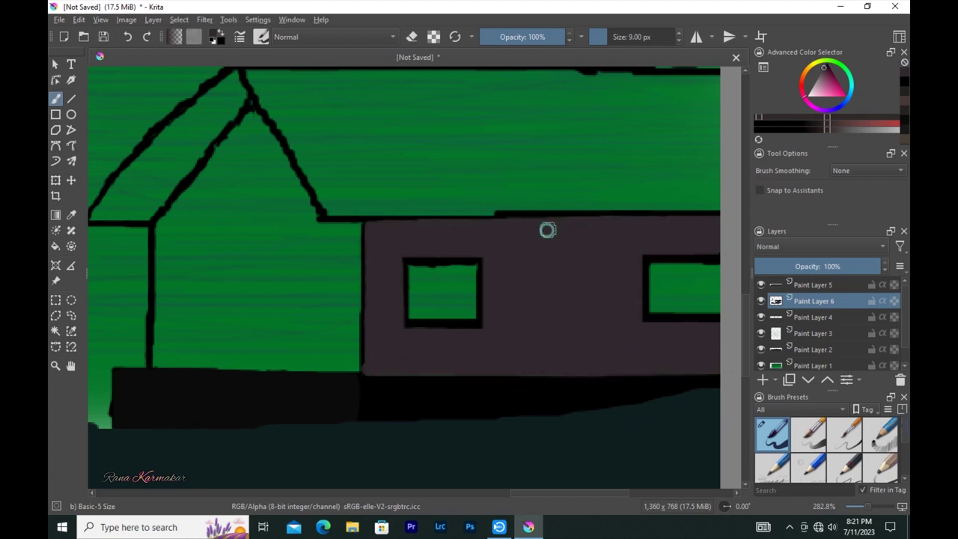
{"action": "left_click", "coordinate": [71, 98]}
{"action": "left_click_drag", "start_coordinate": [373, 238], "coordinate": [722, 239]}
Step: Draw a second horizontal beam and four vertical beams across the wall with the Line tool
{"action": "left_click_drag", "start_coordinate": [374, 351], "coordinate": [722, 350]}
{"action": "left_click_drag", "start_coordinate": [503, 221], "coordinate": [501, 371]}
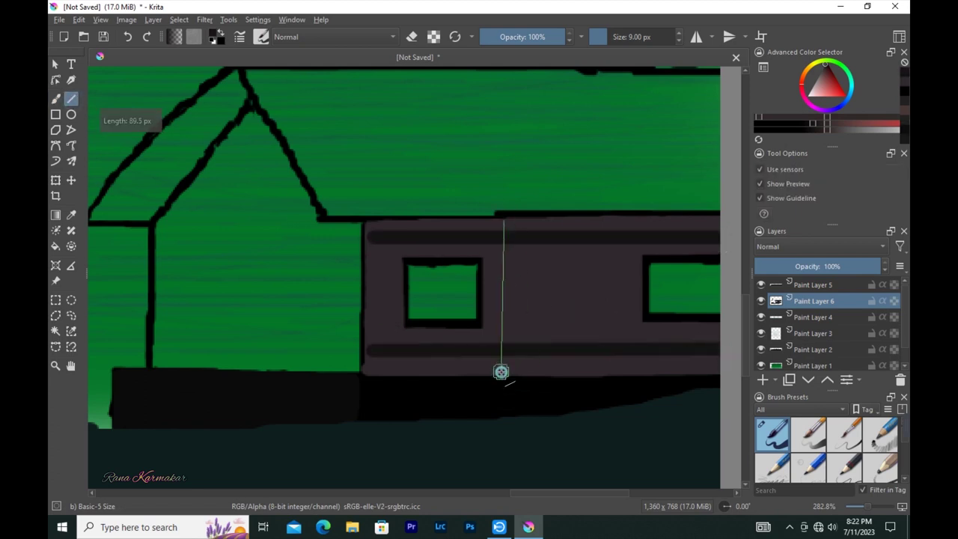
{"action": "left_click_drag", "start_coordinate": [562, 221], "coordinate": [563, 372]}
{"action": "left_click_drag", "start_coordinate": [628, 221], "coordinate": [628, 372]}
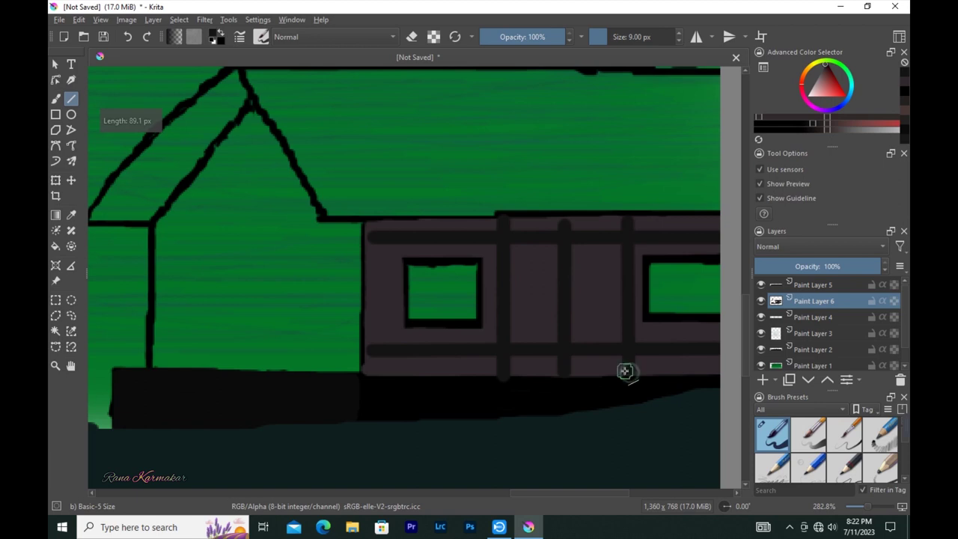
{"action": "left_click_drag", "start_coordinate": [382, 221], "coordinate": [382, 372]}
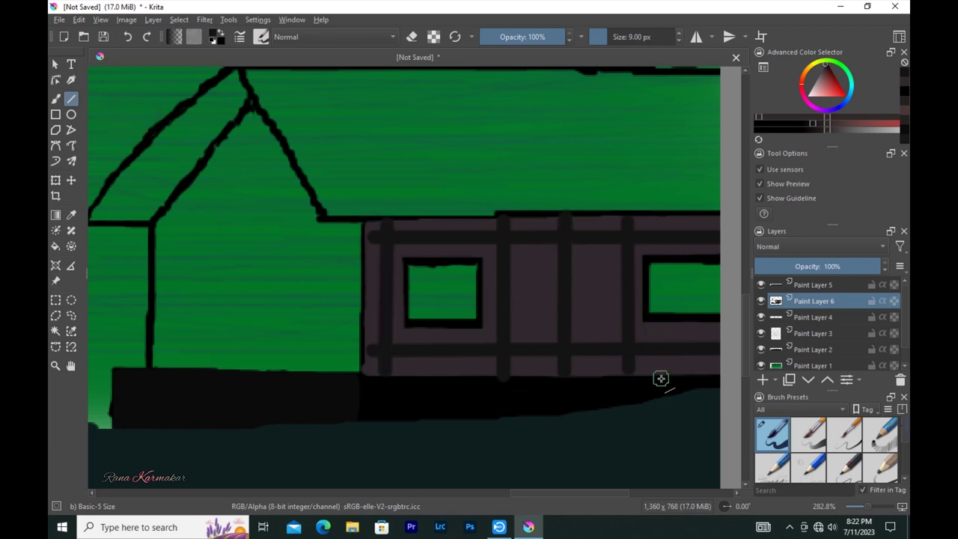
Step: Paint cross bars dividing both windows into four panes
{"action": "left_click", "coordinate": [55, 98]}
{"action": "left_click_drag", "start_coordinate": [442, 261], "coordinate": [443, 324]}
{"action": "left_click_drag", "start_coordinate": [405, 291], "coordinate": [482, 291]}
{"action": "left_click_drag", "start_coordinate": [688, 257], "coordinate": [688, 318]}
{"action": "left_click_drag", "start_coordinate": [650, 286], "coordinate": [718, 288]}
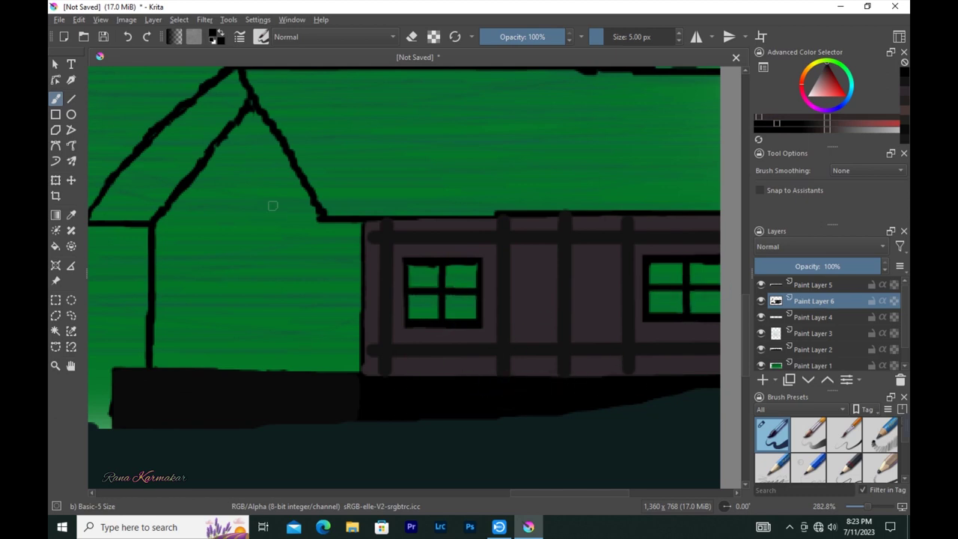
Step: Sample the mauve colour from the canvas and start painting the gable's right edge
{"action": "key", "text": "p"}
{"action": "left_click", "coordinate": [541, 271]}
{"action": "key", "text": "b"}
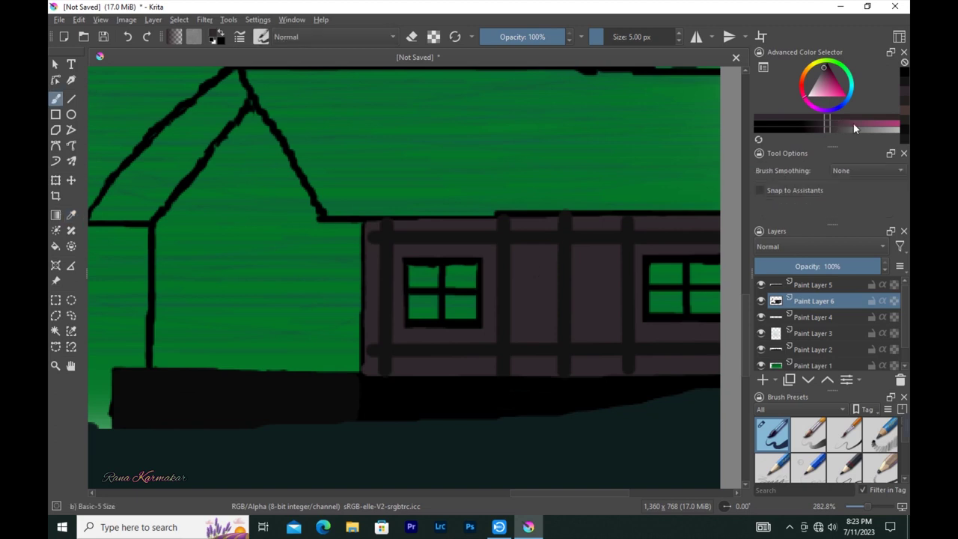
{"action": "key", "text": "bracketright"}
{"action": "left_click_drag", "start_coordinate": [249, 127], "coordinate": [183, 205]}
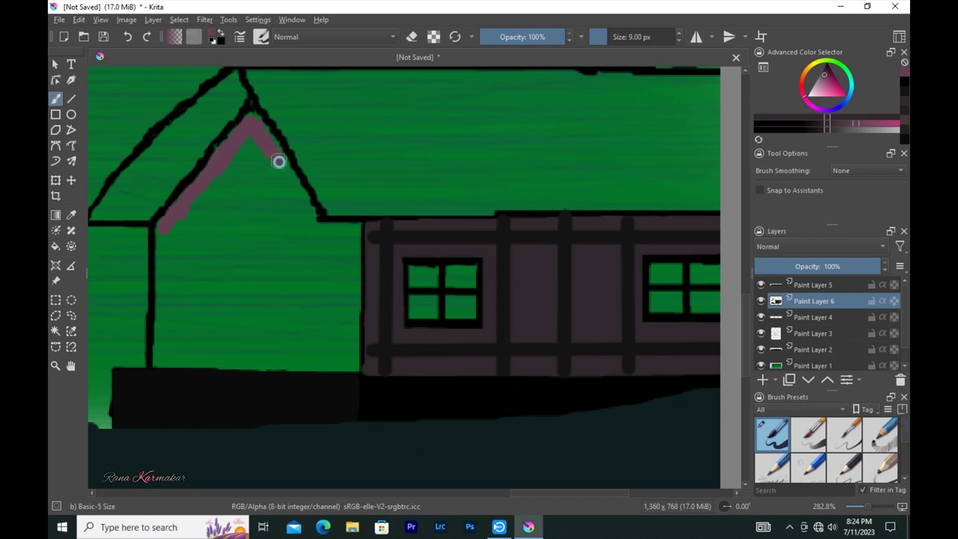
Step: Fill the gable peak mauve and draw the door's outline
{"action": "left_click_drag", "start_coordinate": [305, 193], "coordinate": [312, 216]}
{"action": "mouse_move", "coordinate": [264, 136]}
{"action": "left_mouse_down"}
{"action": "mouse_move", "coordinate": [228, 158]}
{"action": "mouse_move", "coordinate": [225, 186]}
{"action": "mouse_move", "coordinate": [282, 197]}
{"action": "mouse_move", "coordinate": [308, 218]}
{"action": "left_mouse_up"}
{"action": "key", "text": "bracketleft"}
{"action": "key", "text": "bracketleft"}
{"action": "key", "text": "bracketleft"}
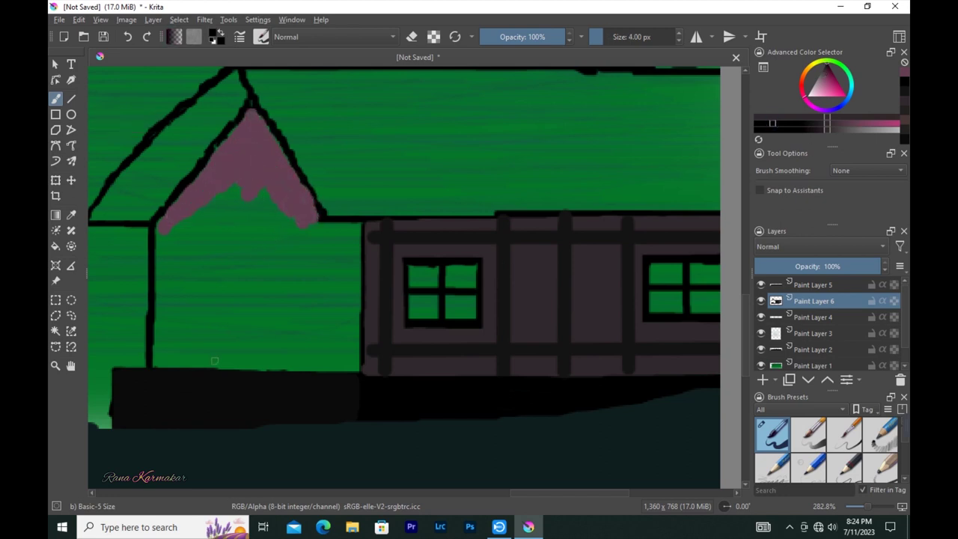
{"action": "left_click_drag", "start_coordinate": [225, 264], "coordinate": [220, 366]}
{"action": "mouse_move", "coordinate": [224, 263]}
{"action": "left_mouse_down"}
{"action": "mouse_move", "coordinate": [258, 314]}
{"action": "mouse_move", "coordinate": [255, 370]}
{"action": "left_mouse_up"}
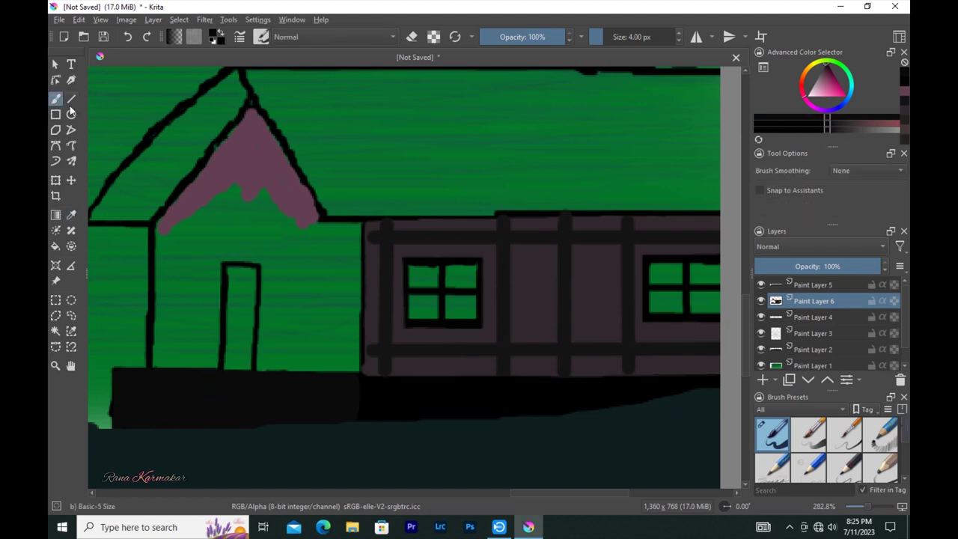
Step: Fill the gable wall on both sides of the door mauve, tidying the door edges
{"action": "left_click", "coordinate": [210, 189], "text": "ctrl"}
{"action": "key", "text": "bracketright"}
{"action": "key", "text": "bracketright"}
{"action": "key", "text": "bracketright"}
{"action": "mouse_move", "coordinate": [222, 199]}
{"action": "left_mouse_down"}
{"action": "mouse_move", "coordinate": [271, 197]}
{"action": "mouse_move", "coordinate": [261, 234]}
{"action": "mouse_move", "coordinate": [306, 241]}
{"action": "mouse_move", "coordinate": [352, 227]}
{"action": "left_mouse_up"}
{"action": "key", "text": "bracketleft"}
{"action": "key", "text": "bracketleft"}
{"action": "key", "text": "bracketleft"}
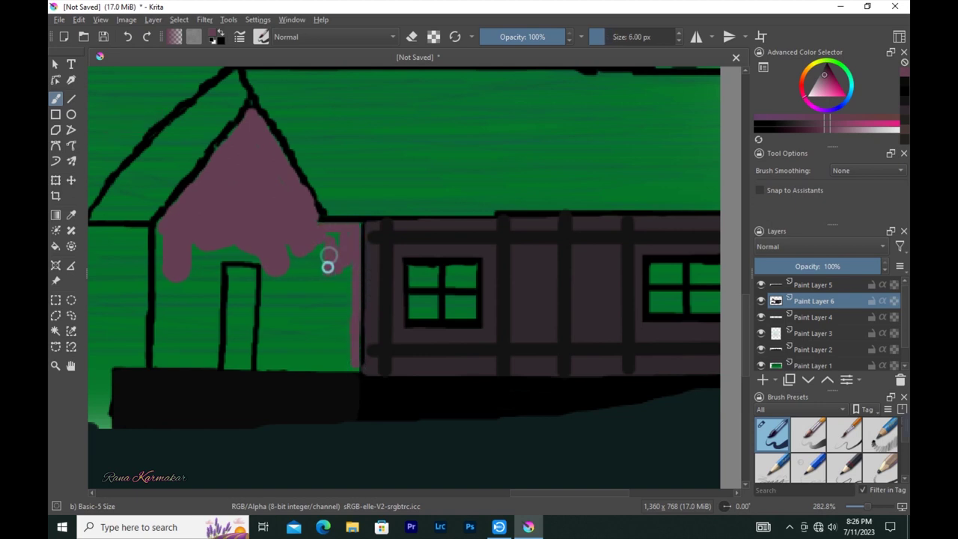
{"action": "mouse_move", "coordinate": [334, 241]}
{"action": "left_mouse_down"}
{"action": "mouse_move", "coordinate": [351, 329]}
{"action": "mouse_move", "coordinate": [269, 279]}
{"action": "left_mouse_up"}
{"action": "mouse_move", "coordinate": [265, 324]}
{"action": "left_mouse_down"}
{"action": "mouse_move", "coordinate": [329, 264]}
{"action": "mouse_move", "coordinate": [325, 321]}
{"action": "mouse_move", "coordinate": [352, 365]}
{"action": "left_mouse_up"}
{"action": "scroll", "coordinate": [352, 365], "scroll_direction": "up", "scroll_amount": 1}
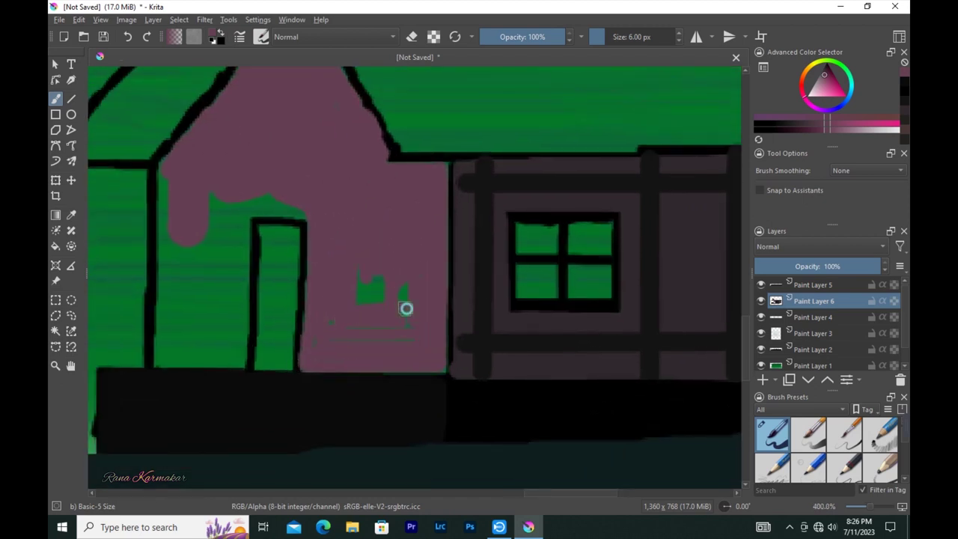
{"action": "left_click_drag", "start_coordinate": [310, 210], "coordinate": [314, 327]}
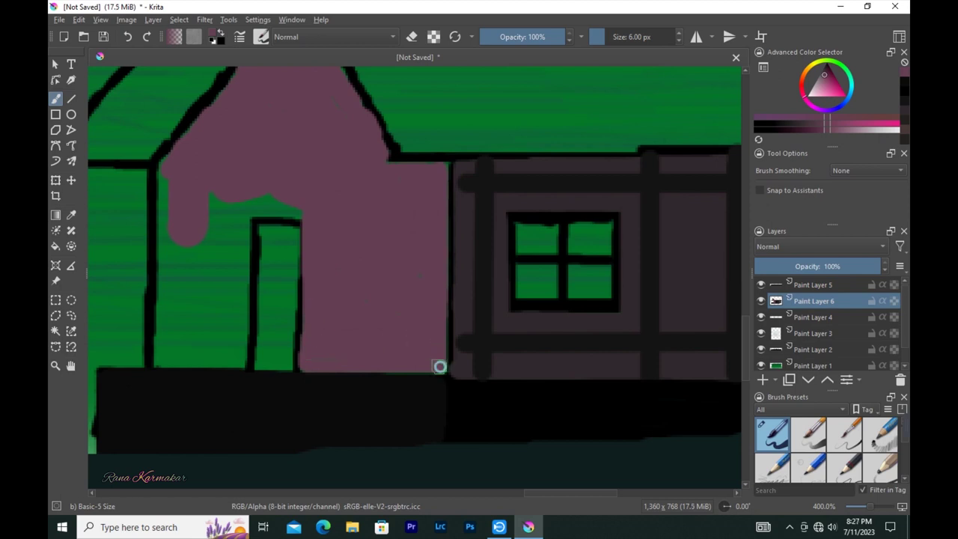
{"action": "mouse_move", "coordinate": [315, 215]}
{"action": "left_mouse_down"}
{"action": "mouse_move", "coordinate": [265, 200]}
{"action": "mouse_move", "coordinate": [244, 246]}
{"action": "left_mouse_up"}
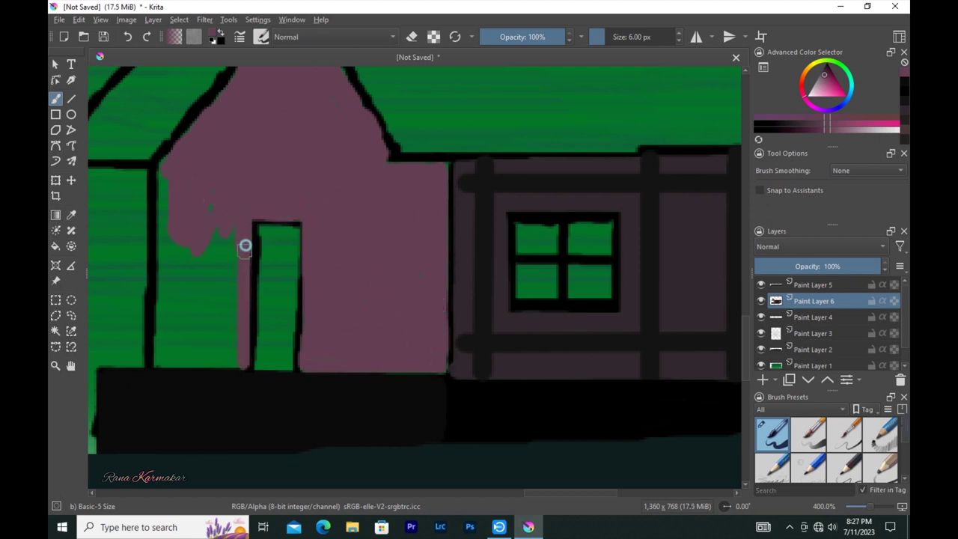
{"action": "mouse_move", "coordinate": [160, 207]}
{"action": "left_mouse_down"}
{"action": "mouse_move", "coordinate": [158, 357]}
{"action": "mouse_move", "coordinate": [175, 350]}
{"action": "left_mouse_up"}
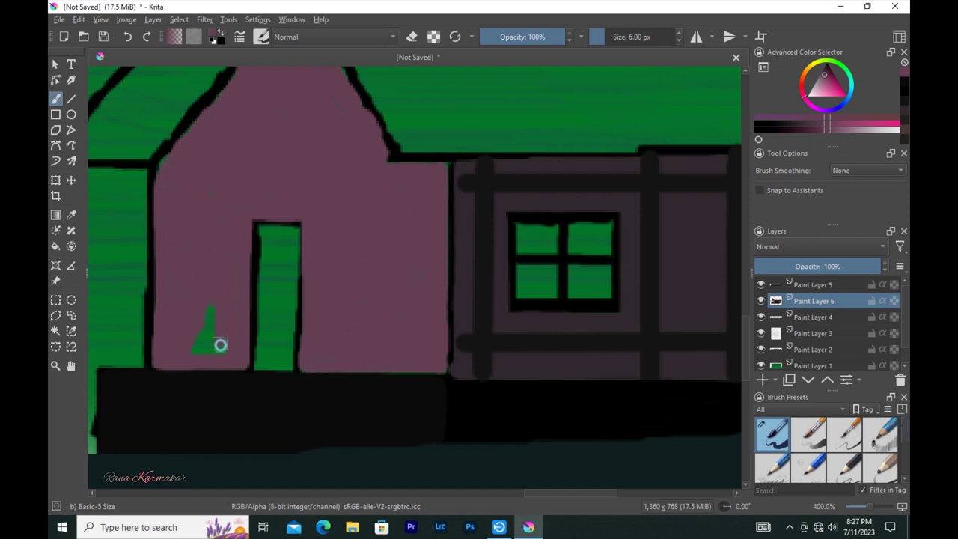
Step: Divide the door into small panes with thin black bars
{"action": "key", "text": "minus"}
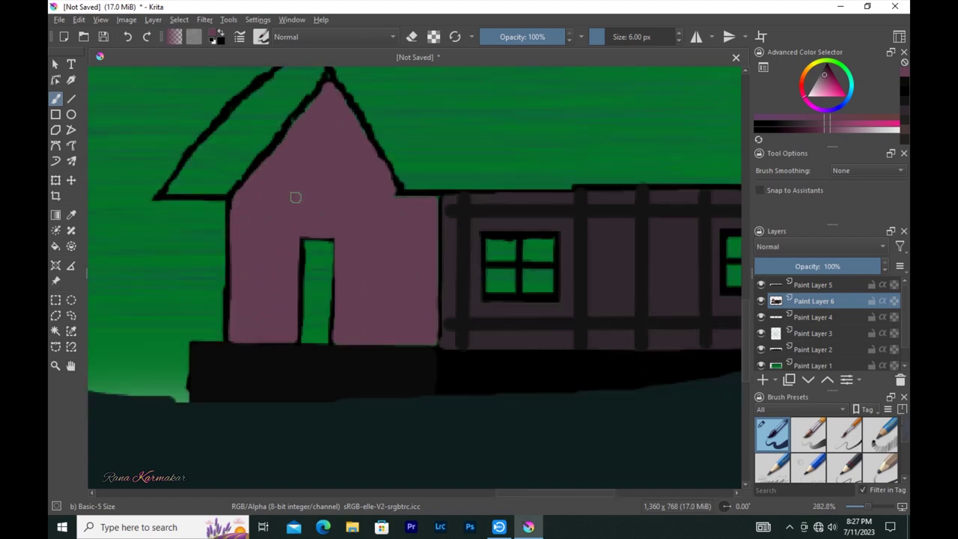
{"action": "key", "text": "plus"}
{"action": "key", "text": "plus"}
{"action": "key", "text": "bracketleft"}
{"action": "key", "text": "bracketleft"}
{"action": "key", "text": "bracketleft"}
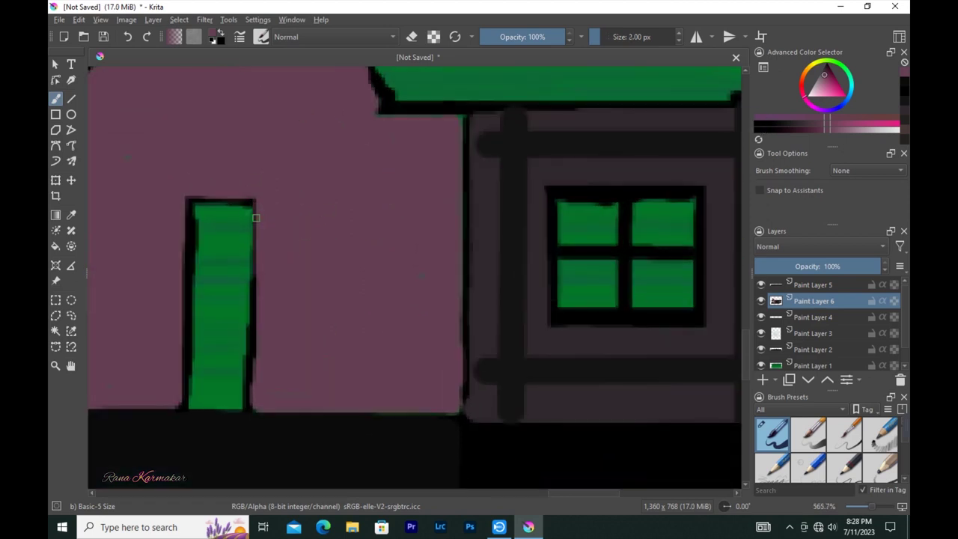
{"action": "key", "text": "d"}
{"action": "mouse_move", "coordinate": [252, 242]}
{"action": "left_mouse_down"}
{"action": "mouse_move", "coordinate": [252, 376]}
{"action": "mouse_move", "coordinate": [250, 344]}
{"action": "left_mouse_up"}
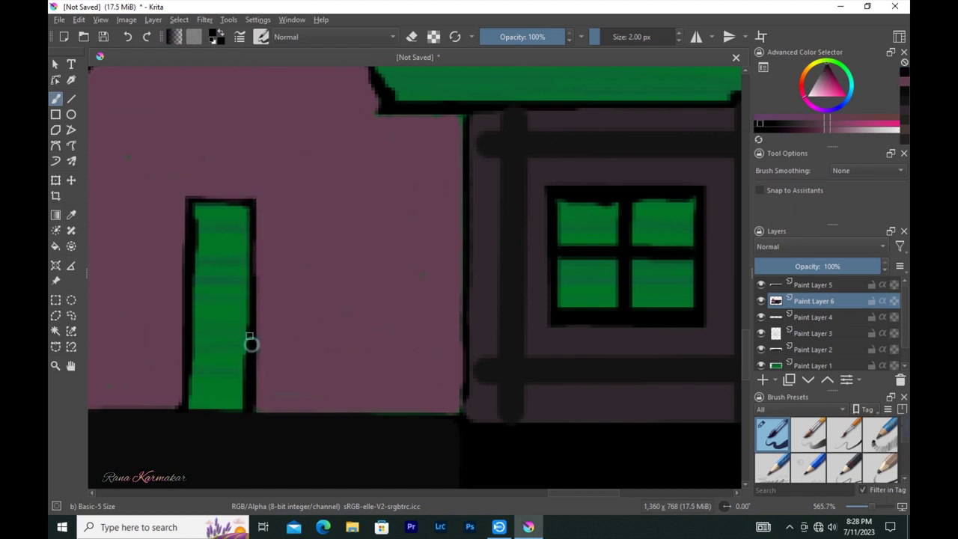
{"action": "left_click_drag", "start_coordinate": [196, 245], "coordinate": [251, 244]}
{"action": "left_click_drag", "start_coordinate": [223, 203], "coordinate": [216, 409]}
{"action": "left_click_drag", "start_coordinate": [195, 289], "coordinate": [257, 286]}
{"action": "left_click_drag", "start_coordinate": [188, 327], "coordinate": [250, 326]}
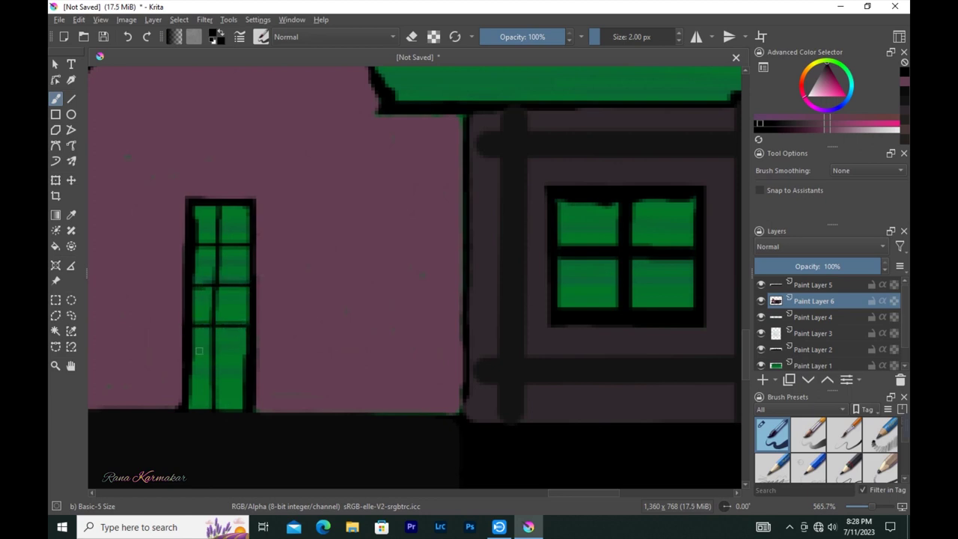
{"action": "key", "text": "minus"}
{"action": "key", "text": "minus"}
{"action": "key", "text": "minus"}
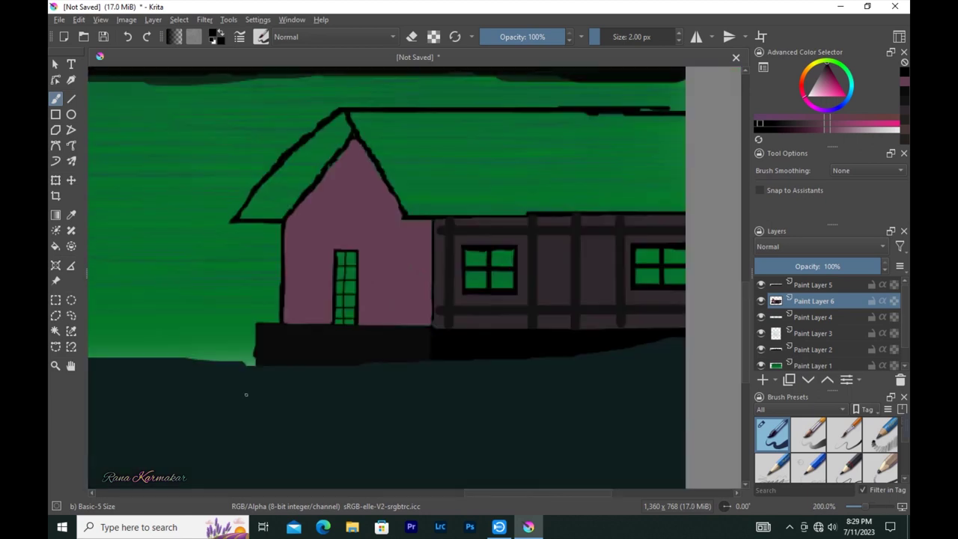
{"action": "scroll", "coordinate": [245, 394], "scroll_direction": "up", "scroll_amount": 1}
Step: Pick brown and paint the roof's top band and peak
{"action": "left_click", "coordinate": [826, 69]}
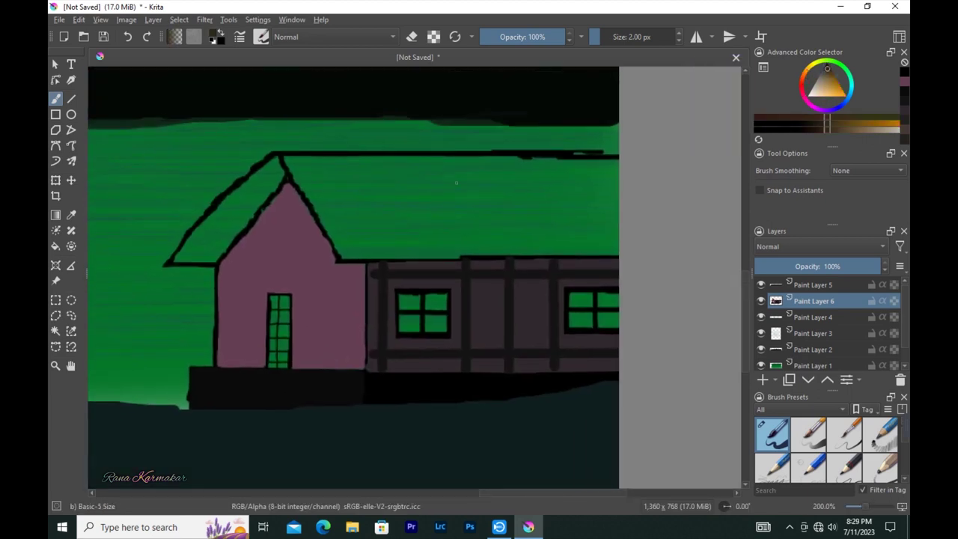
{"action": "scroll", "coordinate": [464, 187], "scroll_direction": "up", "scroll_amount": 1}
{"action": "key", "text": "bracketright"}
{"action": "key", "text": "bracketright"}
{"action": "key", "text": "bracketright"}
{"action": "mouse_move", "coordinate": [318, 187]}
{"action": "left_mouse_down"}
{"action": "mouse_move", "coordinate": [576, 178]}
{"action": "mouse_move", "coordinate": [343, 179]}
{"action": "mouse_move", "coordinate": [555, 174]}
{"action": "left_mouse_up"}
{"action": "left_click_drag", "start_coordinate": [352, 173], "coordinate": [415, 174]}
{"action": "scroll", "coordinate": [299, 183], "scroll_direction": "up", "scroll_amount": 2}
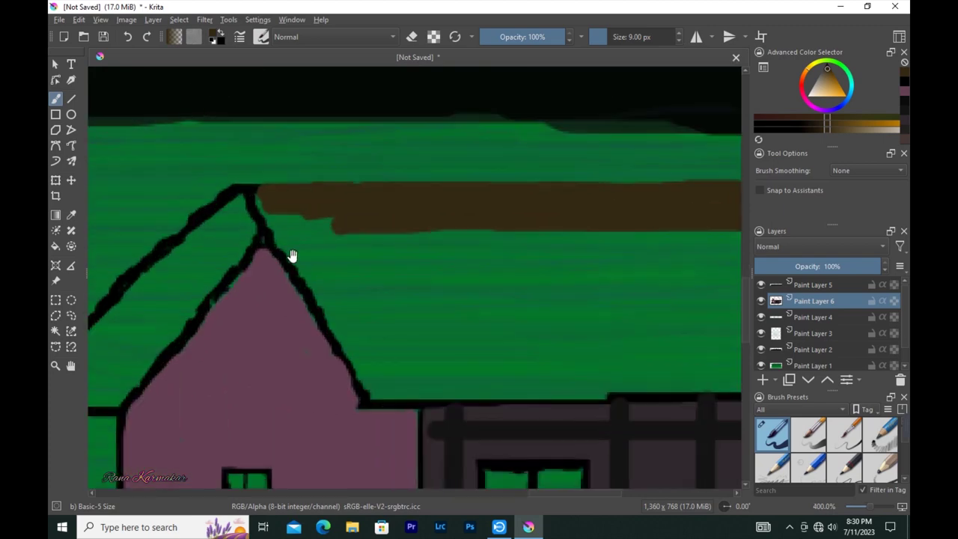
{"action": "scroll", "coordinate": [352, 285], "scroll_direction": "up", "scroll_amount": 2}
{"action": "key", "text": "["}
{"action": "key", "text": "["}
{"action": "key", "text": "["}
{"action": "mouse_move", "coordinate": [312, 187]}
{"action": "left_mouse_down"}
{"action": "mouse_move", "coordinate": [354, 282]}
{"action": "mouse_move", "coordinate": [315, 202]}
{"action": "mouse_move", "coordinate": [348, 258]}
{"action": "mouse_move", "coordinate": [399, 268]}
{"action": "mouse_move", "coordinate": [393, 288]}
{"action": "left_mouse_up"}
Step: Cover the rest of the roof's green with brown out to its right end
{"action": "key", "text": "bracketright"}
{"action": "key", "text": "bracketright"}
{"action": "key", "text": "bracketright"}
{"action": "scroll", "coordinate": [381, 245], "scroll_direction": "down", "scroll_amount": 2}
{"action": "mouse_move", "coordinate": [381, 245]}
{"action": "left_mouse_down"}
{"action": "mouse_move", "coordinate": [337, 224]}
{"action": "mouse_move", "coordinate": [367, 272]}
{"action": "mouse_move", "coordinate": [346, 308]}
{"action": "mouse_move", "coordinate": [440, 406]}
{"action": "left_mouse_up"}
{"action": "left_click_drag", "start_coordinate": [344, 266], "coordinate": [408, 404]}
{"action": "mouse_move", "coordinate": [674, 251]}
{"action": "left_mouse_down"}
{"action": "mouse_move", "coordinate": [404, 277]}
{"action": "mouse_move", "coordinate": [374, 307]}
{"action": "left_mouse_up"}
{"action": "mouse_move", "coordinate": [496, 306]}
{"action": "left_mouse_down"}
{"action": "mouse_move", "coordinate": [457, 317]}
{"action": "mouse_move", "coordinate": [716, 282]}
{"action": "mouse_move", "coordinate": [679, 269]}
{"action": "mouse_move", "coordinate": [722, 246]}
{"action": "mouse_move", "coordinate": [598, 239]}
{"action": "mouse_move", "coordinate": [592, 276]}
{"action": "mouse_move", "coordinate": [684, 314]}
{"action": "mouse_move", "coordinate": [268, 350]}
{"action": "mouse_move", "coordinate": [166, 342]}
{"action": "mouse_move", "coordinate": [235, 359]}
{"action": "mouse_move", "coordinate": [199, 391]}
{"action": "mouse_move", "coordinate": [534, 397]}
{"action": "mouse_move", "coordinate": [489, 361]}
{"action": "mouse_move", "coordinate": [502, 384]}
{"action": "mouse_move", "coordinate": [603, 268]}
{"action": "left_mouse_up"}
{"action": "key", "text": "bracketright"}
Step: Lower the brush opacity to 13% and brush faint dark shading along the roof top
{"action": "key", "text": "minus"}
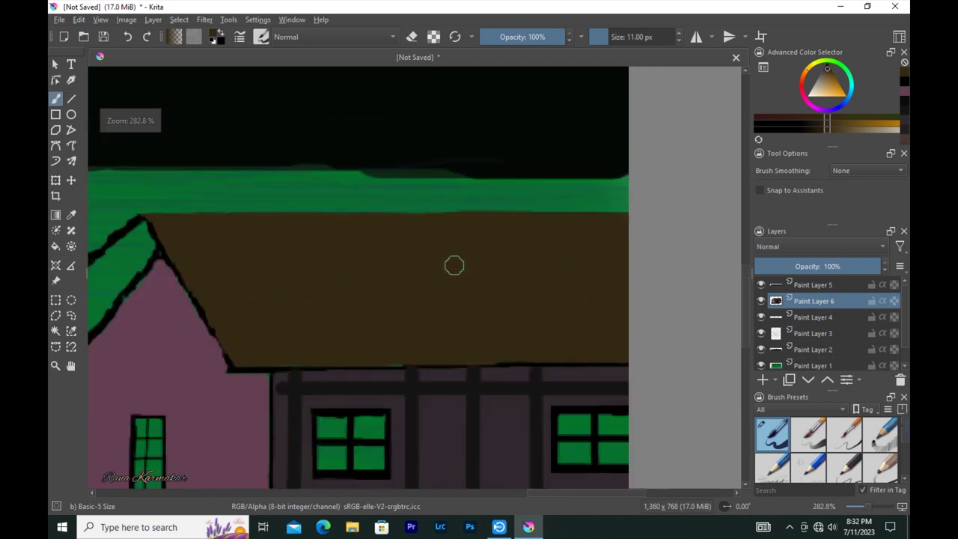
{"action": "key", "text": "minus"}
{"action": "left_click", "coordinate": [491, 37]}
{"action": "left_click_drag", "start_coordinate": [321, 253], "coordinate": [362, 240]}
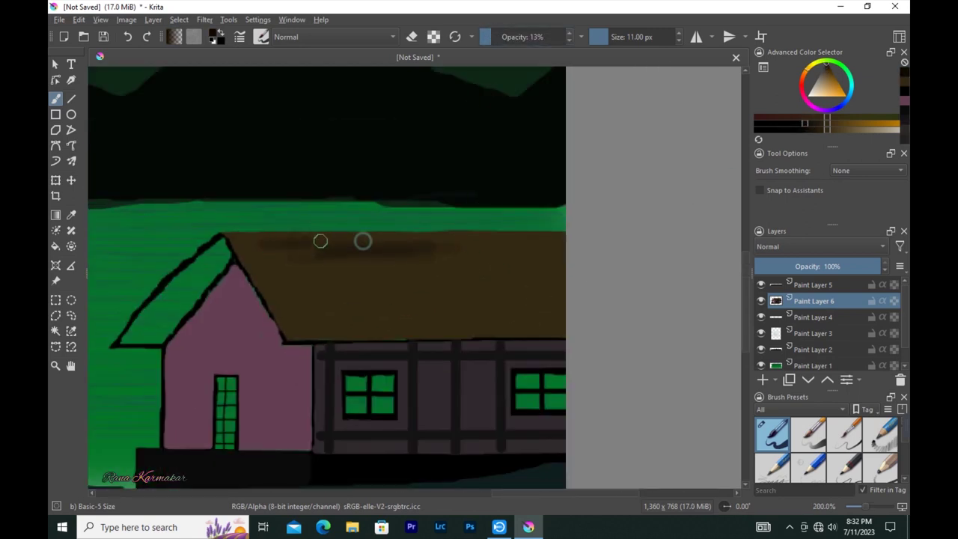
{"action": "key", "text": "plus"}
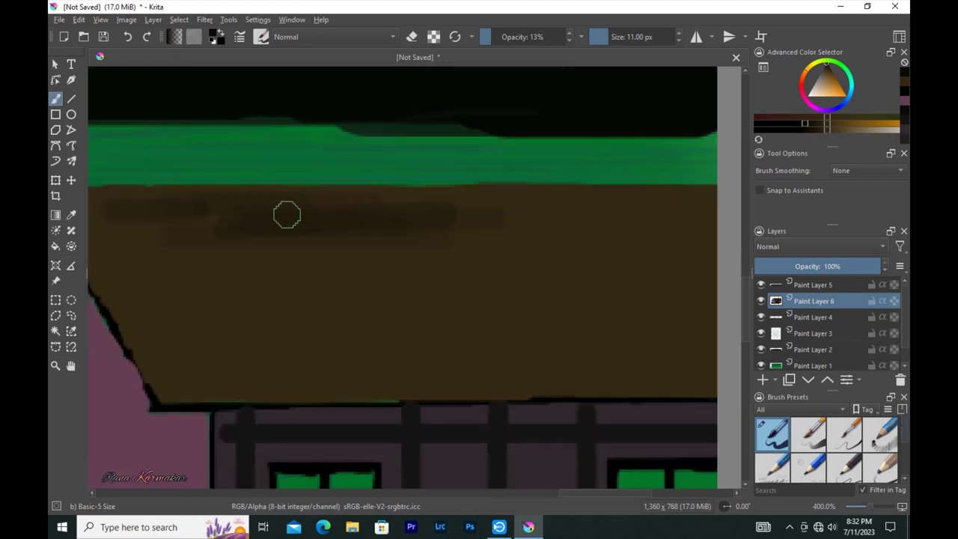
Step: Switch to the Bristles-4 Glaze brush (5 px, 12% opacity) and frame the house roof
{"action": "left_click", "coordinate": [261, 37]}
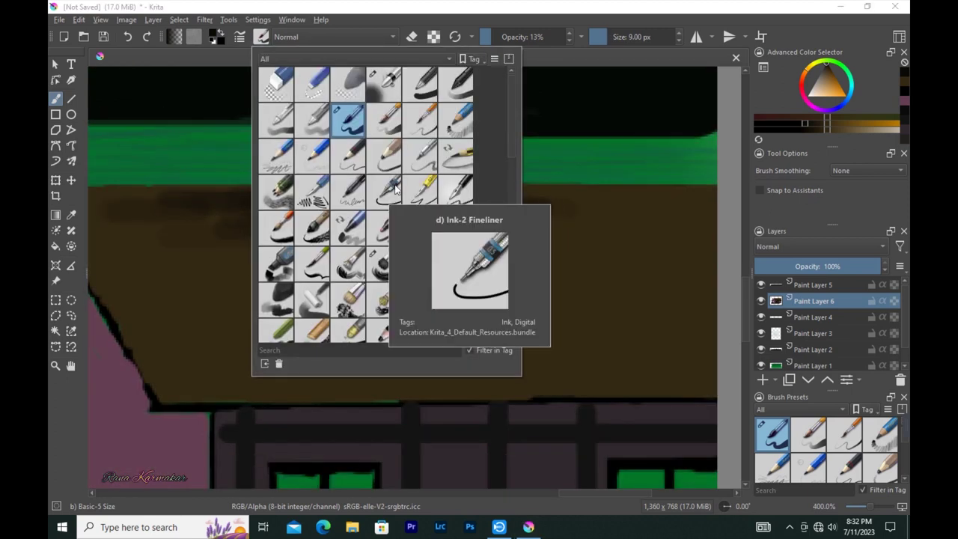
{"action": "left_click", "coordinate": [430, 270]}
{"action": "scroll", "coordinate": [382, 202], "scroll_direction": "left", "scroll_amount": 3}
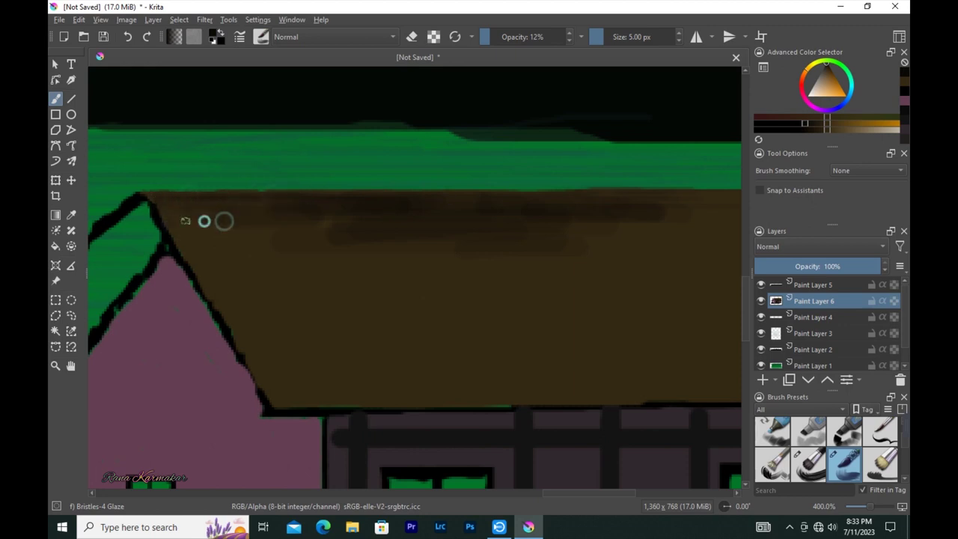
{"action": "scroll", "coordinate": [552, 205], "scroll_direction": "right", "scroll_amount": 3}
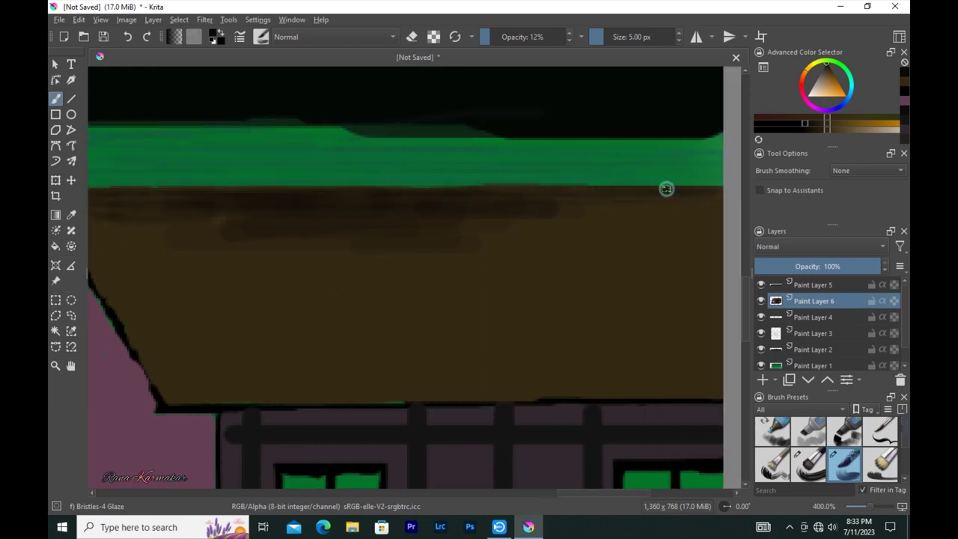
{"action": "scroll", "coordinate": [722, 187], "scroll_direction": "right", "scroll_amount": 1}
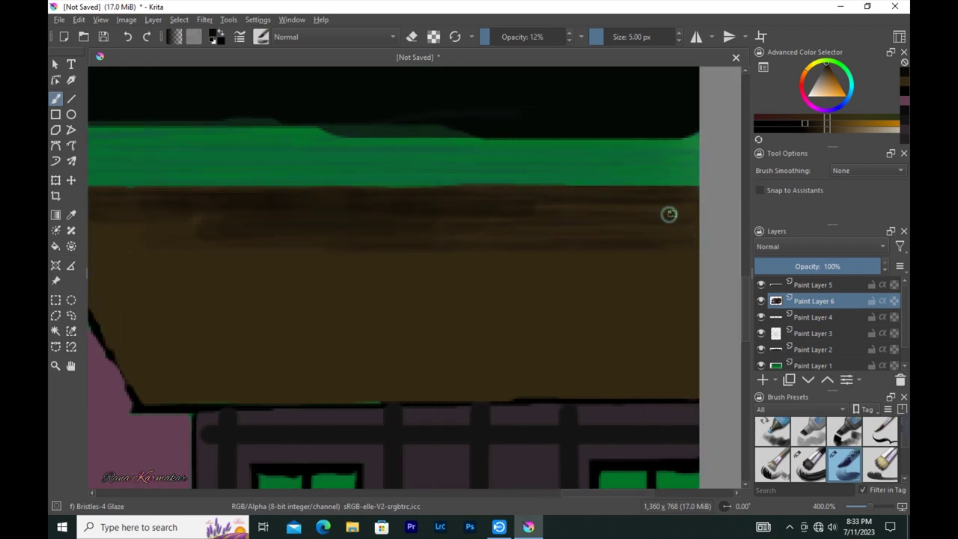
{"action": "scroll", "coordinate": [487, 224], "scroll_direction": "down", "scroll_amount": 1}
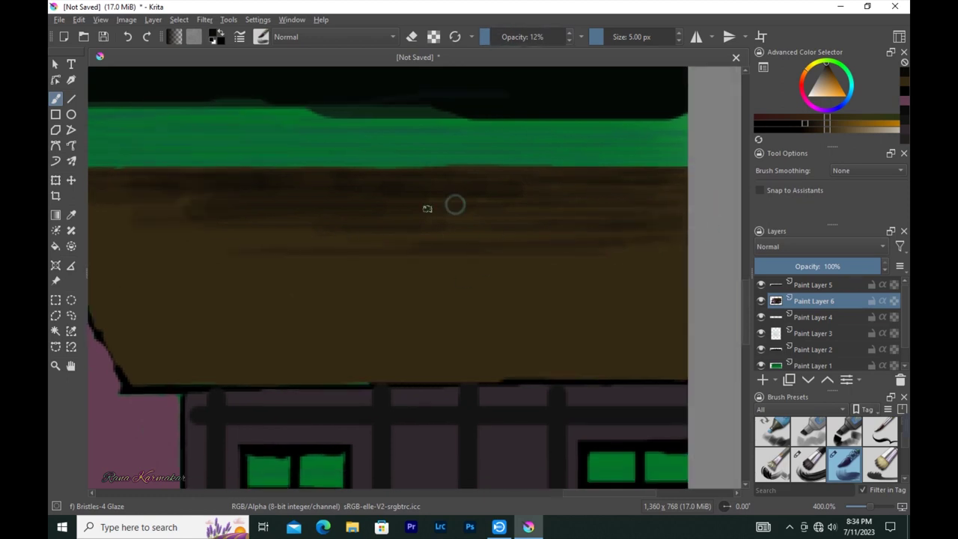
{"action": "scroll", "coordinate": [170, 178], "scroll_direction": "left", "scroll_amount": 2}
{"action": "scroll", "coordinate": [169, 178], "scroll_direction": "down", "scroll_amount": 1}
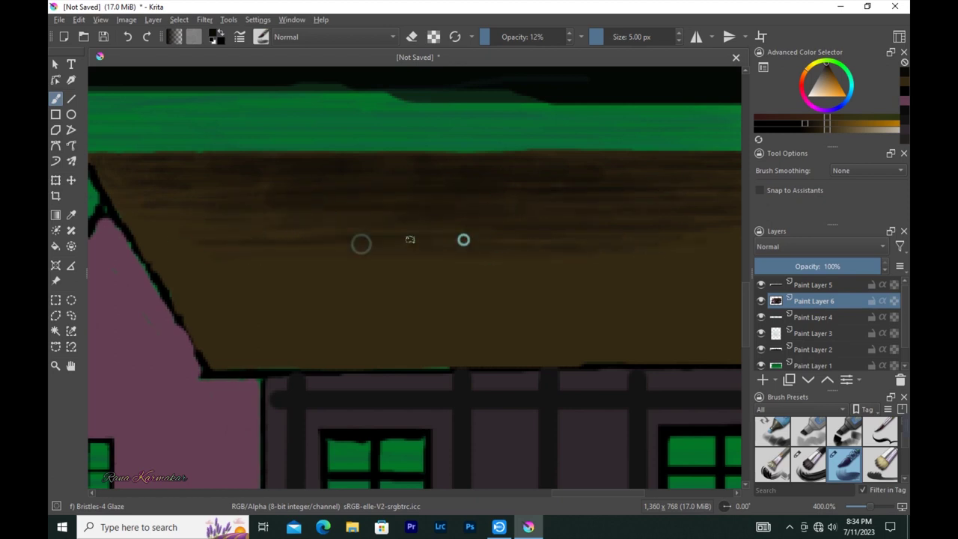
{"action": "scroll", "coordinate": [340, 235], "scroll_direction": "right", "scroll_amount": 2}
{"action": "scroll", "coordinate": [340, 235], "scroll_direction": "down", "scroll_amount": 1}
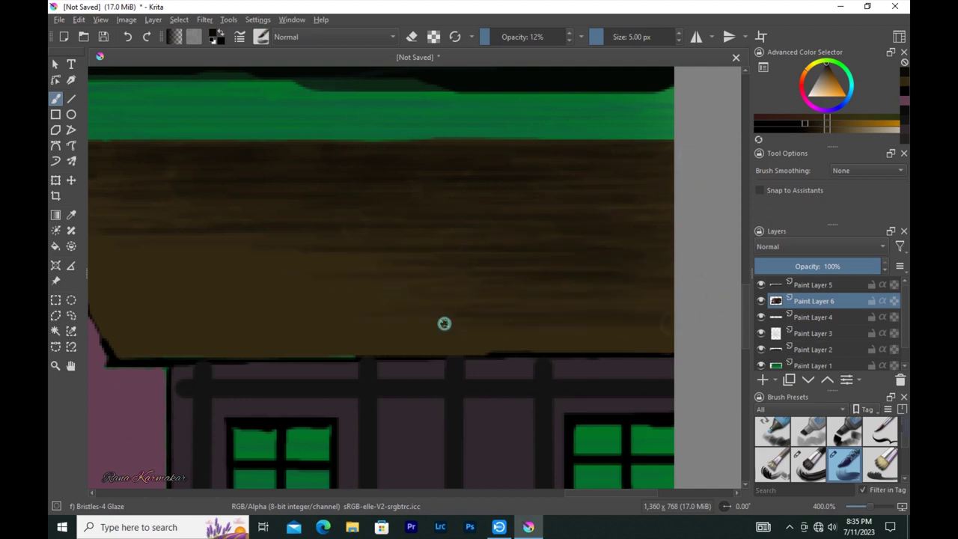
{"action": "scroll", "coordinate": [450, 330], "scroll_direction": "left", "scroll_amount": 3}
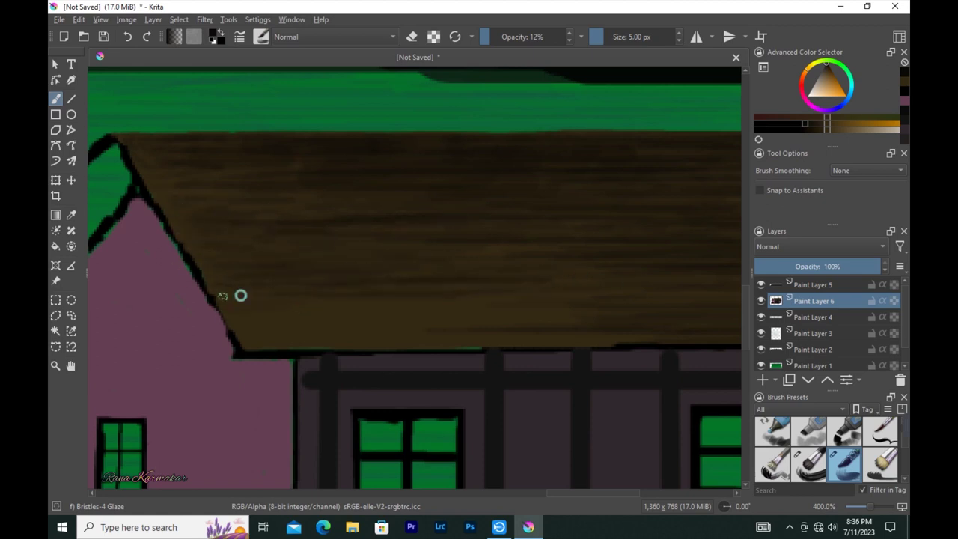
Step: Glaze faint darker horizontal wood-grain streaks along the roof's lower edge and across its surface
{"action": "mouse_move", "coordinate": [295, 334]}
{"action": "left_mouse_down"}
{"action": "mouse_move", "coordinate": [603, 336]}
{"action": "mouse_move", "coordinate": [359, 338]}
{"action": "left_mouse_up"}
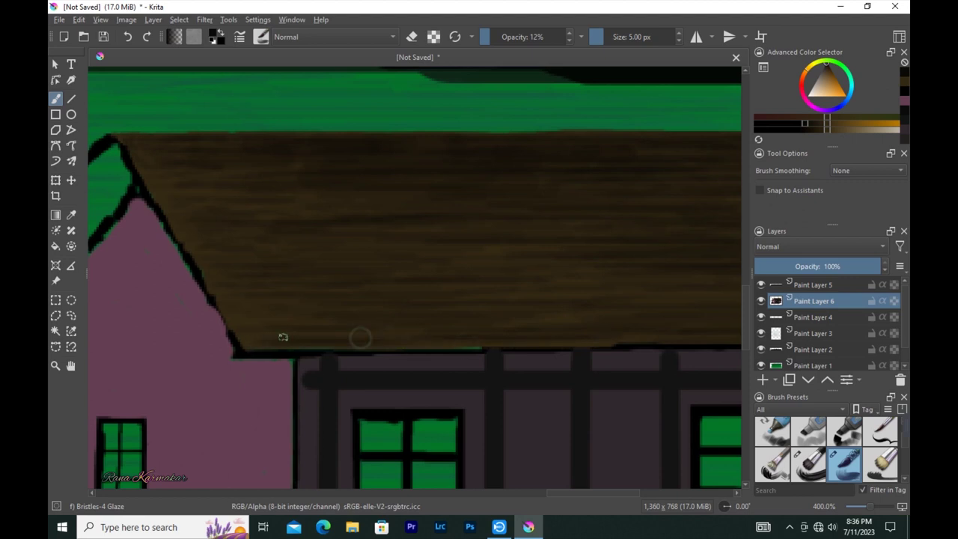
{"action": "left_click_drag", "start_coordinate": [527, 250], "coordinate": [304, 247]}
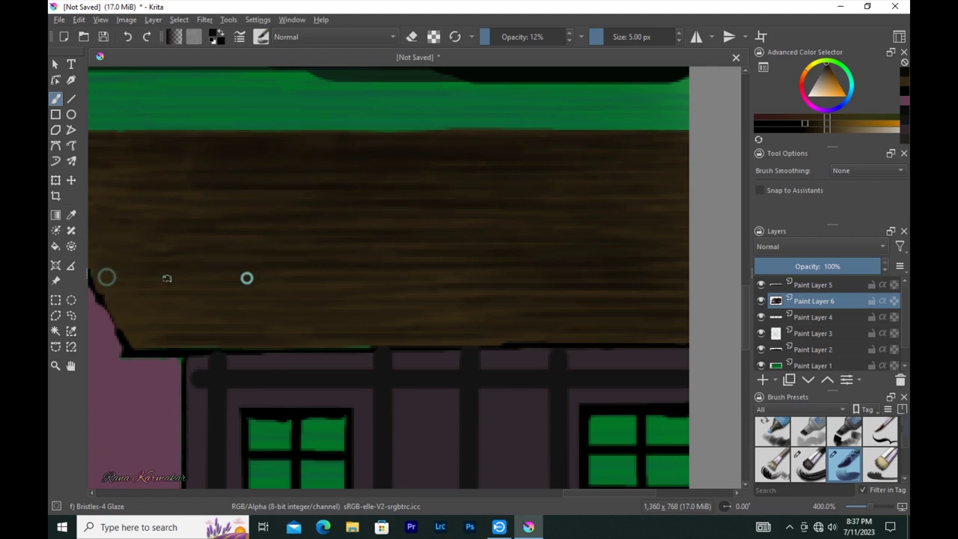
{"action": "left_click_drag", "start_coordinate": [462, 304], "coordinate": [371, 304]}
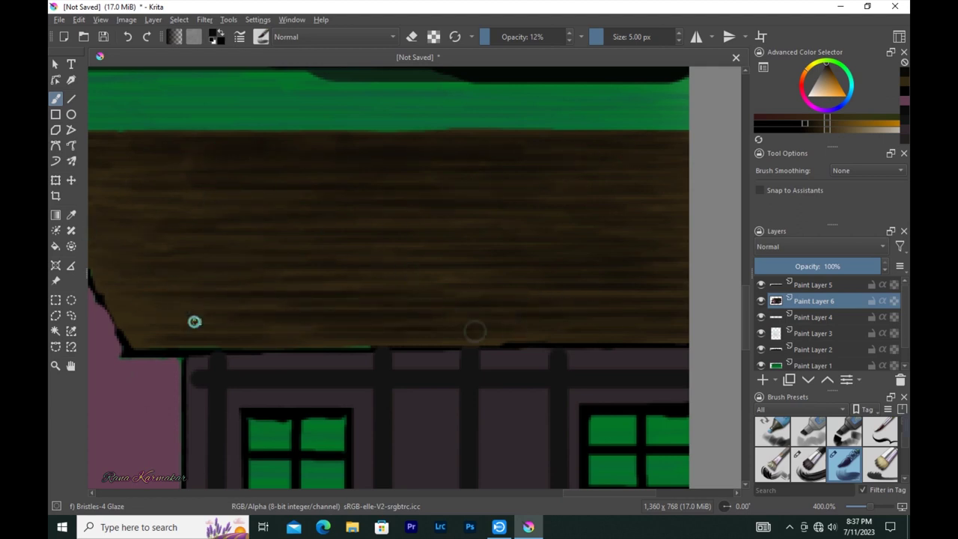
{"action": "scroll", "coordinate": [358, 299], "scroll_direction": "left", "scroll_amount": 3}
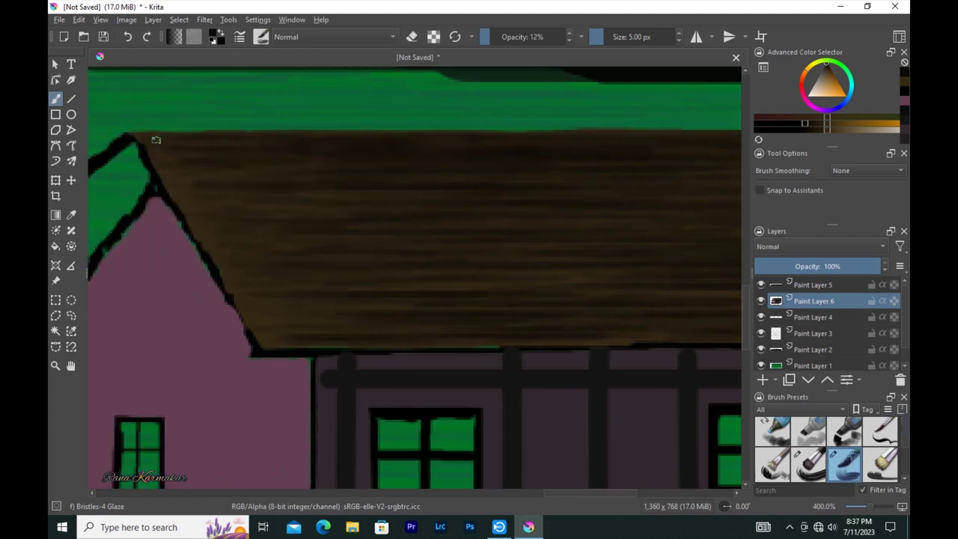
{"action": "scroll", "coordinate": [223, 184], "scroll_direction": "down", "scroll_amount": 2, "text": "ctrl"}
{"action": "scroll", "coordinate": [400, 259], "scroll_direction": "down", "scroll_amount": 2, "text": "ctrl"}
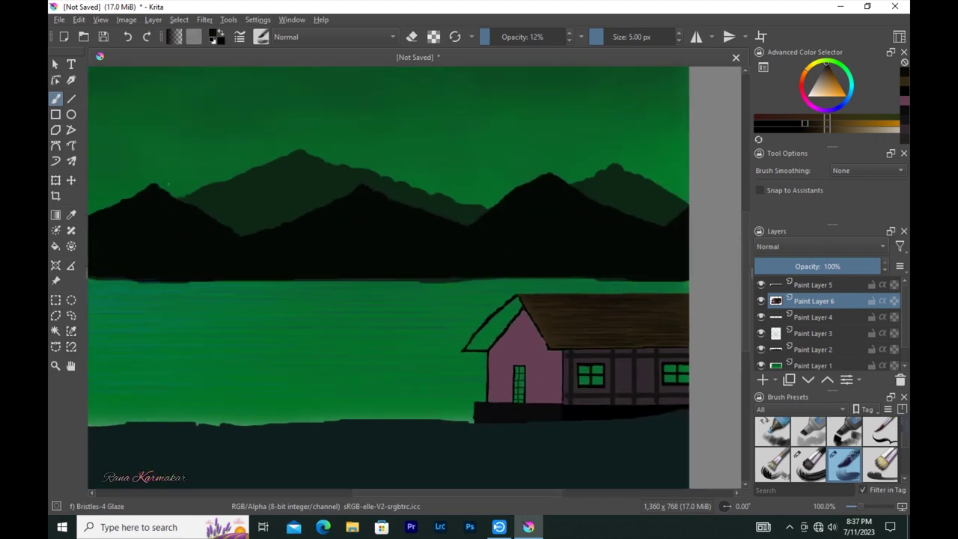
Step: Draw a short straight line on the pink wall, then return to the freehand brush at 89% opacity
{"action": "key", "text": "v"}
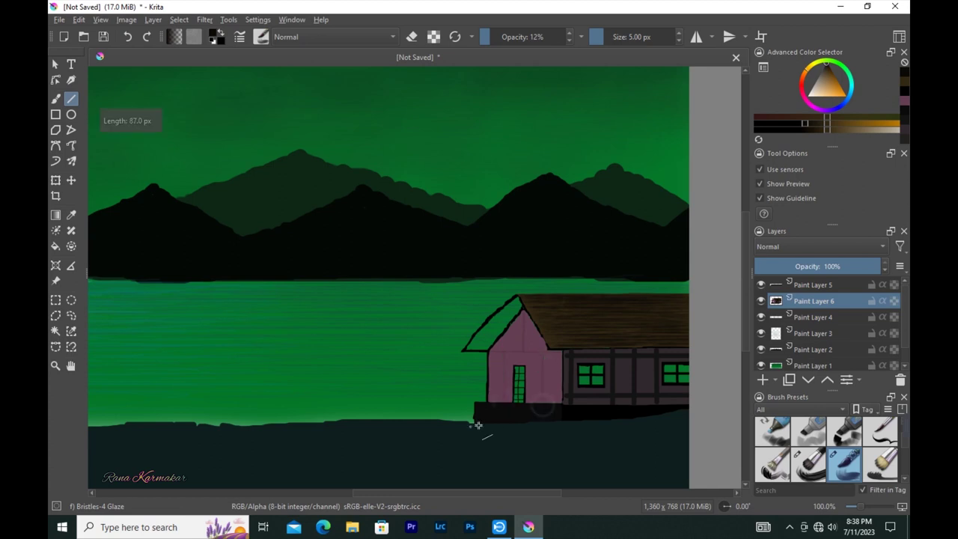
{"action": "left_click_drag", "start_coordinate": [495, 402], "coordinate": [509, 348]}
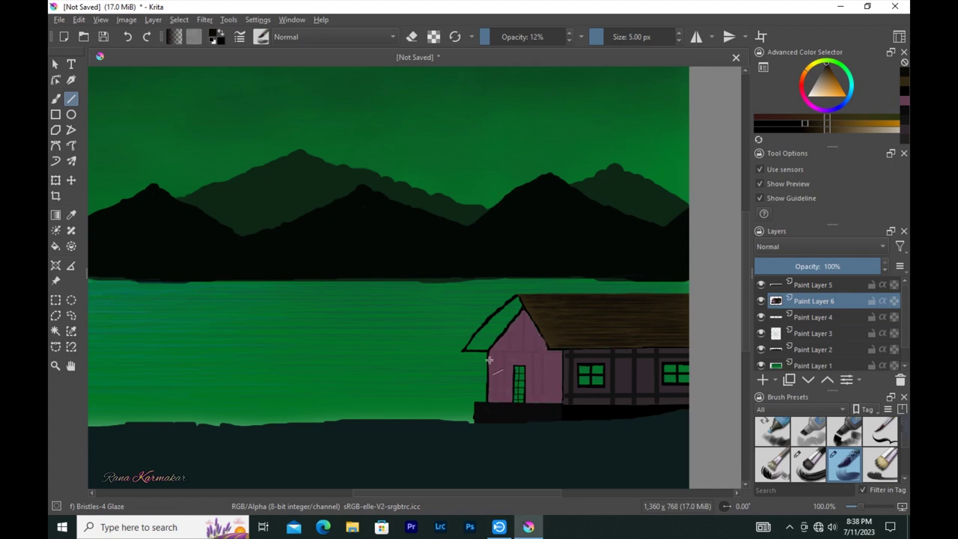
{"action": "key", "text": "b"}
{"action": "scroll", "coordinate": [501, 334], "scroll_direction": "up", "scroll_amount": 5}
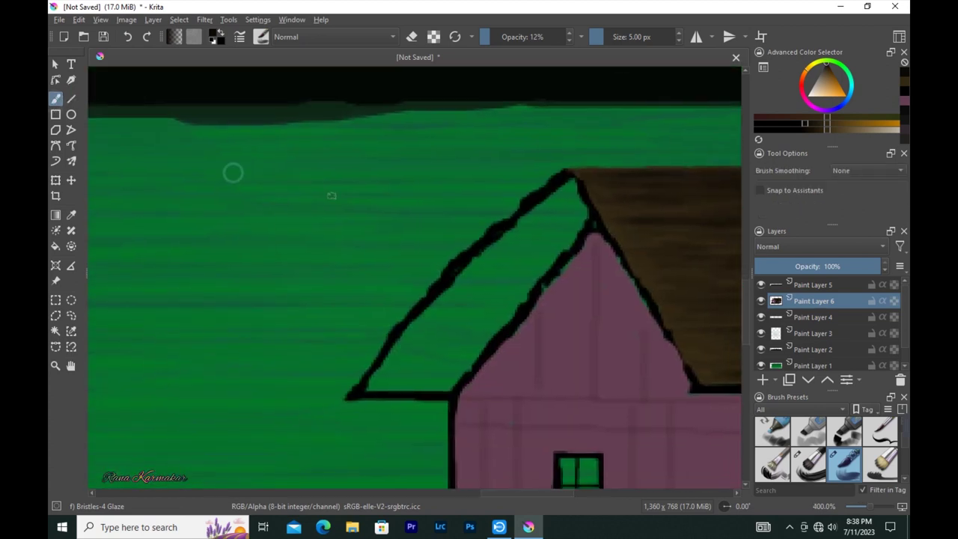
{"action": "key", "text": "o"}
Step: Paint the green front gable brown down to the eave, darken the roof near the peak, and add a paint layer
{"action": "mouse_move", "coordinate": [515, 212]}
{"action": "left_mouse_down"}
{"action": "mouse_move", "coordinate": [472, 246]}
{"action": "mouse_move", "coordinate": [352, 389]}
{"action": "mouse_move", "coordinate": [484, 253]}
{"action": "left_mouse_up"}
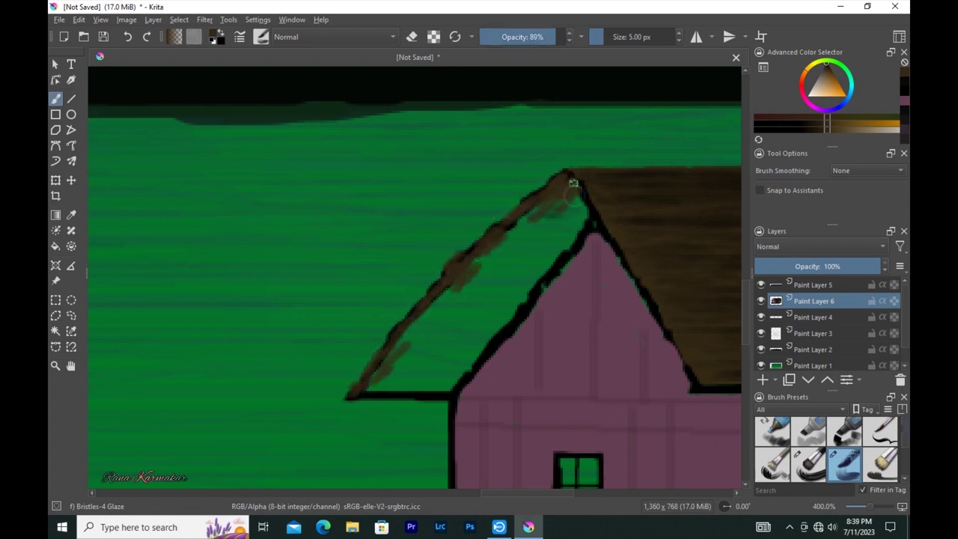
{"action": "mouse_move", "coordinate": [522, 218]}
{"action": "left_mouse_down"}
{"action": "mouse_move", "coordinate": [479, 267]}
{"action": "mouse_move", "coordinate": [560, 207]}
{"action": "mouse_move", "coordinate": [523, 278]}
{"action": "mouse_move", "coordinate": [474, 312]}
{"action": "mouse_move", "coordinate": [434, 307]}
{"action": "mouse_move", "coordinate": [472, 298]}
{"action": "left_mouse_up"}
{"action": "mouse_move", "coordinate": [490, 344]}
{"action": "left_mouse_down"}
{"action": "mouse_move", "coordinate": [383, 387]}
{"action": "mouse_move", "coordinate": [440, 321]}
{"action": "mouse_move", "coordinate": [464, 350]}
{"action": "left_mouse_up"}
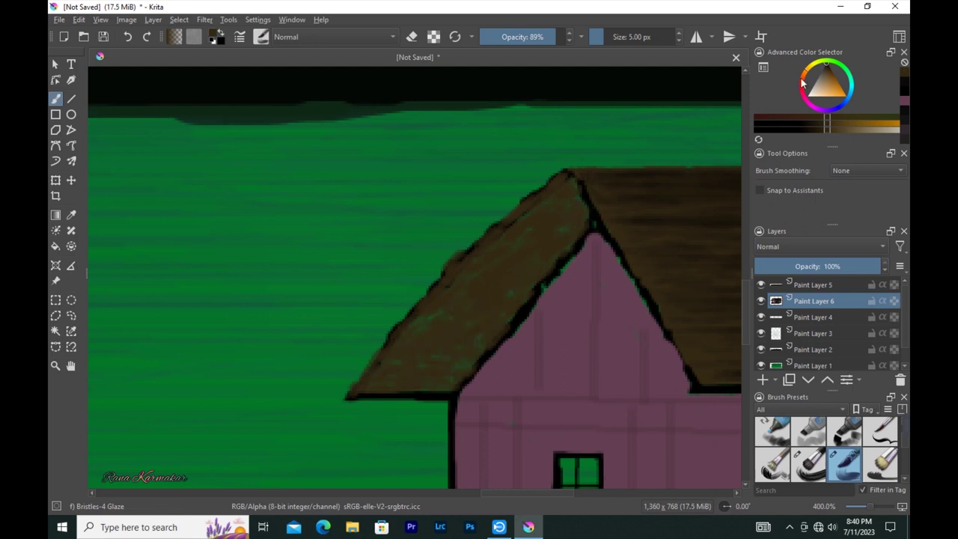
{"action": "left_click_drag", "start_coordinate": [537, 241], "coordinate": [514, 259]}
{"action": "key", "text": "i"}
{"action": "key", "text": "i"}
{"action": "key", "text": "i"}
{"action": "left_click_drag", "start_coordinate": [534, 204], "coordinate": [486, 241]}
{"action": "mouse_move", "coordinate": [568, 188]}
{"action": "left_mouse_down"}
{"action": "mouse_move", "coordinate": [575, 229]}
{"action": "mouse_move", "coordinate": [549, 229]}
{"action": "mouse_move", "coordinate": [448, 280]}
{"action": "mouse_move", "coordinate": [517, 267]}
{"action": "mouse_move", "coordinate": [497, 333]}
{"action": "mouse_move", "coordinate": [435, 294]}
{"action": "mouse_move", "coordinate": [461, 303]}
{"action": "mouse_move", "coordinate": [468, 341]}
{"action": "mouse_move", "coordinate": [395, 357]}
{"action": "mouse_move", "coordinate": [405, 378]}
{"action": "mouse_move", "coordinate": [434, 370]}
{"action": "mouse_move", "coordinate": [440, 344]}
{"action": "left_mouse_up"}
{"action": "scroll", "coordinate": [527, 218], "scroll_direction": "down", "scroll_amount": 5}
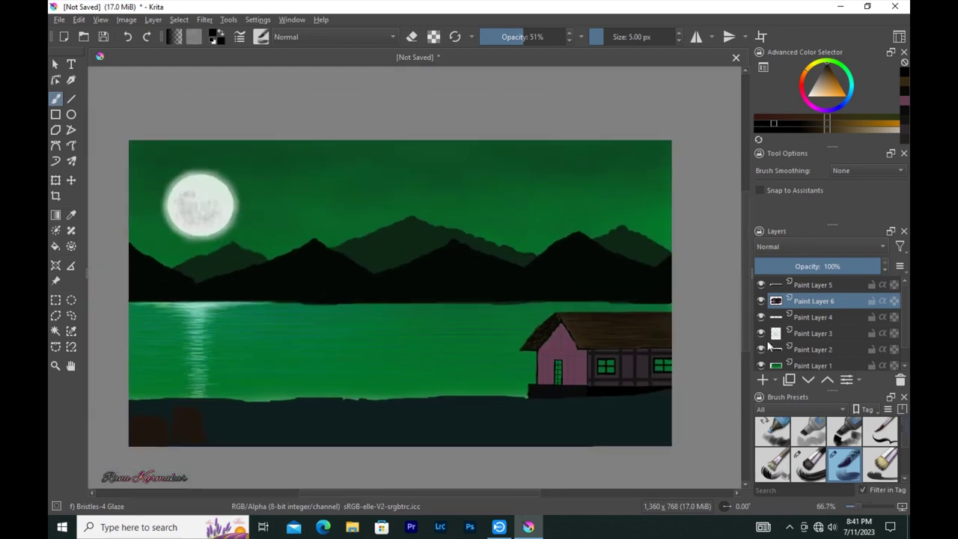
{"action": "left_click", "coordinate": [764, 380]}
{"action": "scroll", "coordinate": [585, 370], "scroll_direction": "up", "scroll_amount": 1}
Step: Paint two windows and the door glass yellow with a 35 px brush, then add another paint layer
{"action": "scroll", "coordinate": [585, 370], "scroll_direction": "up", "scroll_amount": 2}
{"action": "left_click_drag", "start_coordinate": [847, 299], "coordinate": [847, 318]}
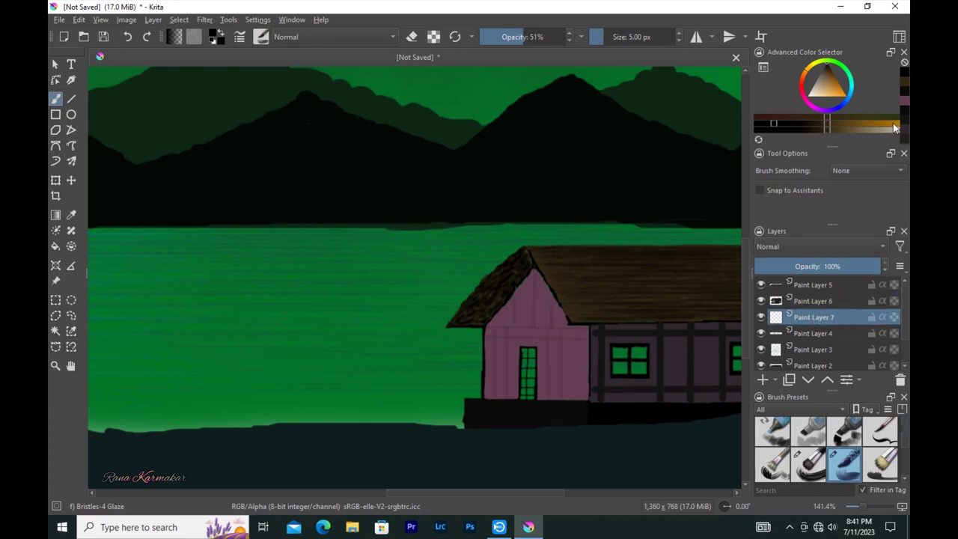
{"action": "left_click", "coordinate": [894, 127]}
{"action": "key", "text": "bracketright"}
{"action": "key", "text": "bracketright"}
{"action": "key", "text": "bracketright"}
{"action": "mouse_move", "coordinate": [637, 351]}
{"action": "left_mouse_down"}
{"action": "mouse_move", "coordinate": [619, 364]}
{"action": "mouse_move", "coordinate": [574, 358]}
{"action": "left_mouse_up"}
{"action": "left_click_drag", "start_coordinate": [684, 348], "coordinate": [692, 360]}
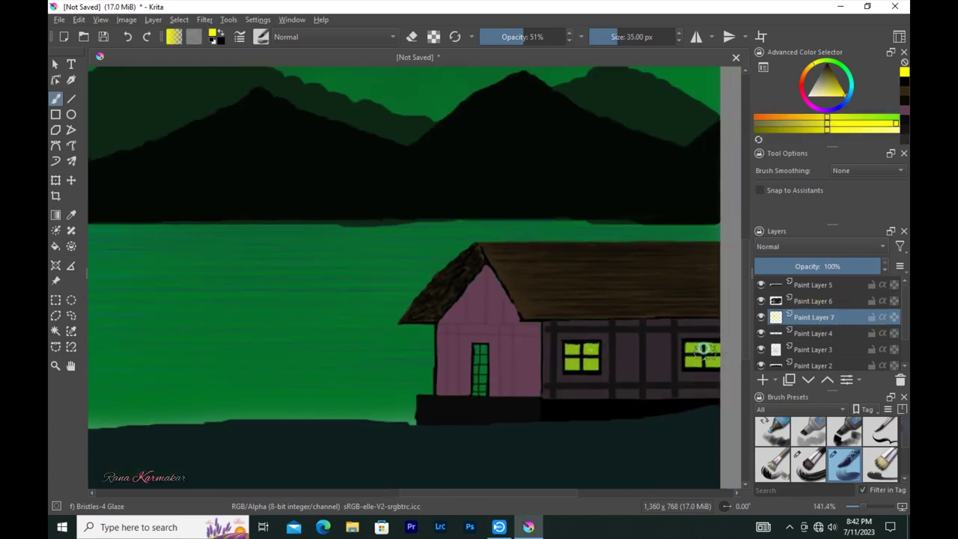
{"action": "left_click_drag", "start_coordinate": [479, 346], "coordinate": [480, 387]}
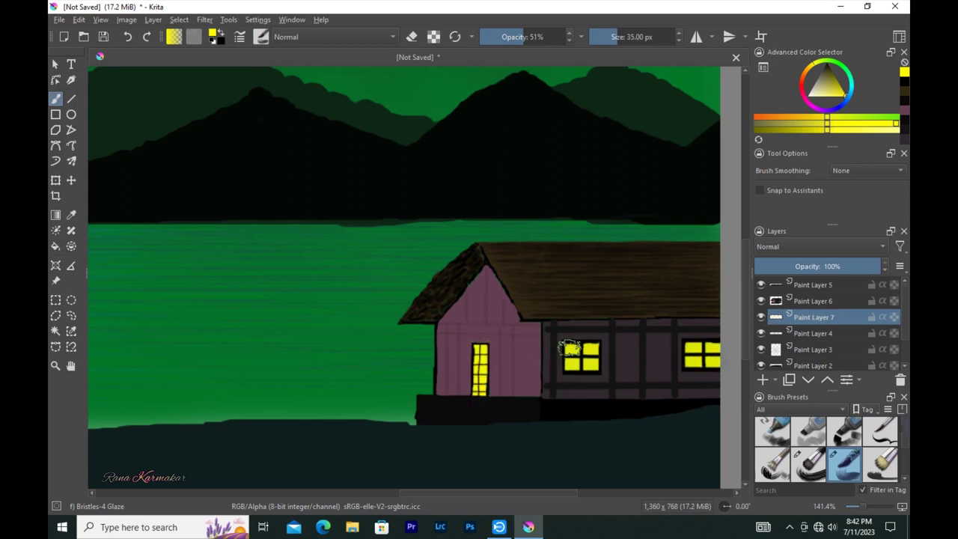
{"action": "scroll", "coordinate": [570, 348], "scroll_direction": "down", "scroll_amount": 3}
{"action": "left_click", "coordinate": [797, 284]}
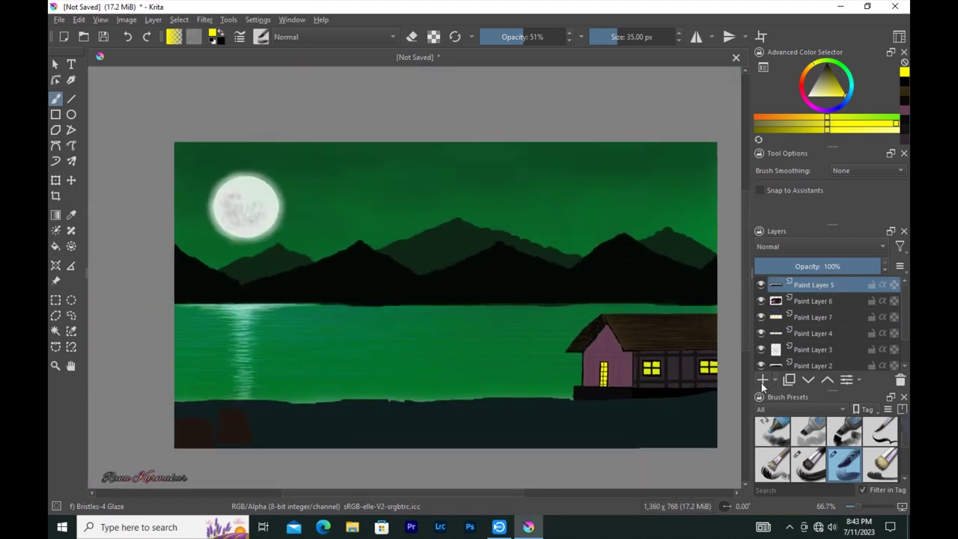
Step: Add Paint Layer 8, sample dark brown from the painting, and set the brush to 100% opacity, 24 px
{"action": "left_click", "coordinate": [761, 379]}
{"action": "key", "text": "p"}
{"action": "left_click", "coordinate": [235, 417]}
{"action": "key", "text": "b"}
{"action": "scroll", "coordinate": [402, 336], "scroll_direction": "up", "scroll_amount": 1}
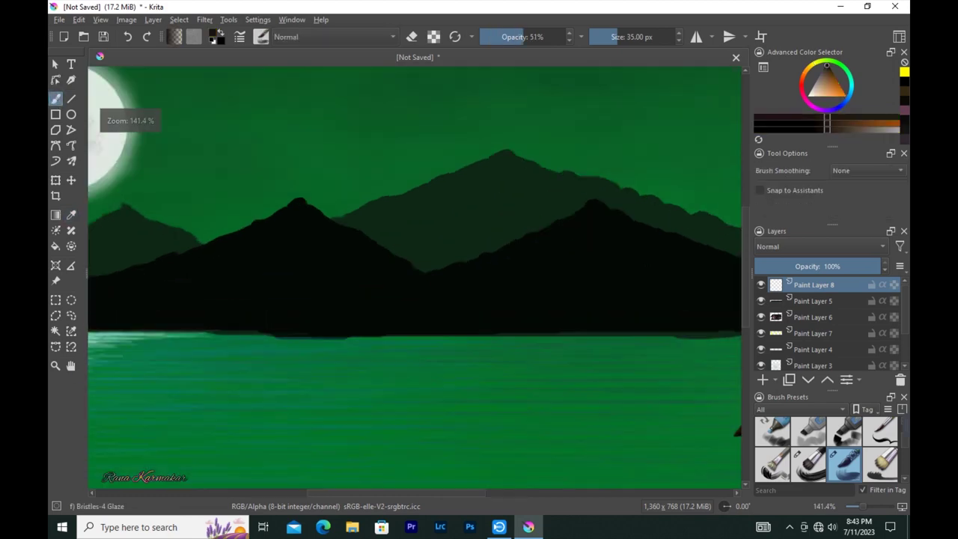
{"action": "scroll", "coordinate": [402, 336], "scroll_direction": "up", "scroll_amount": 1}
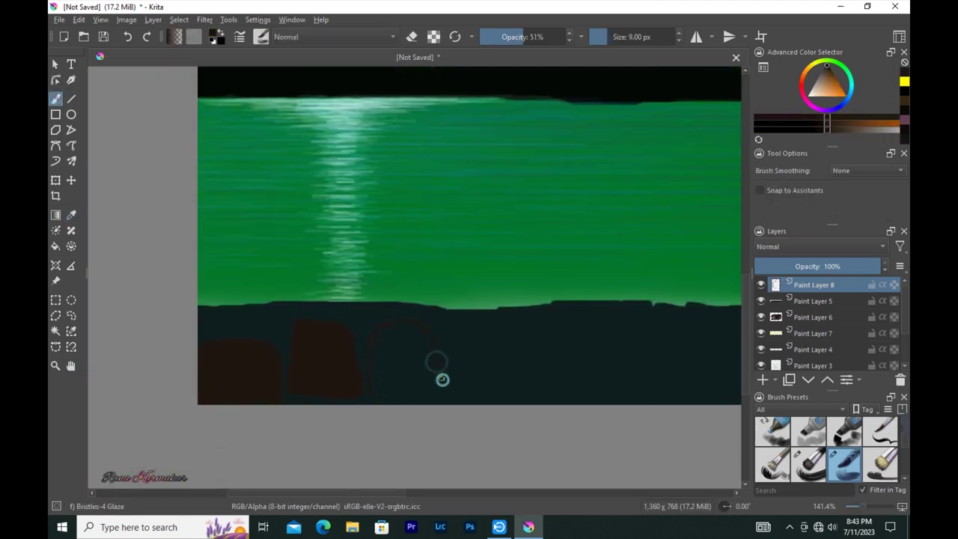
{"action": "key", "text": "o"}
{"action": "key", "text": "o"}
{"action": "key", "text": "o"}
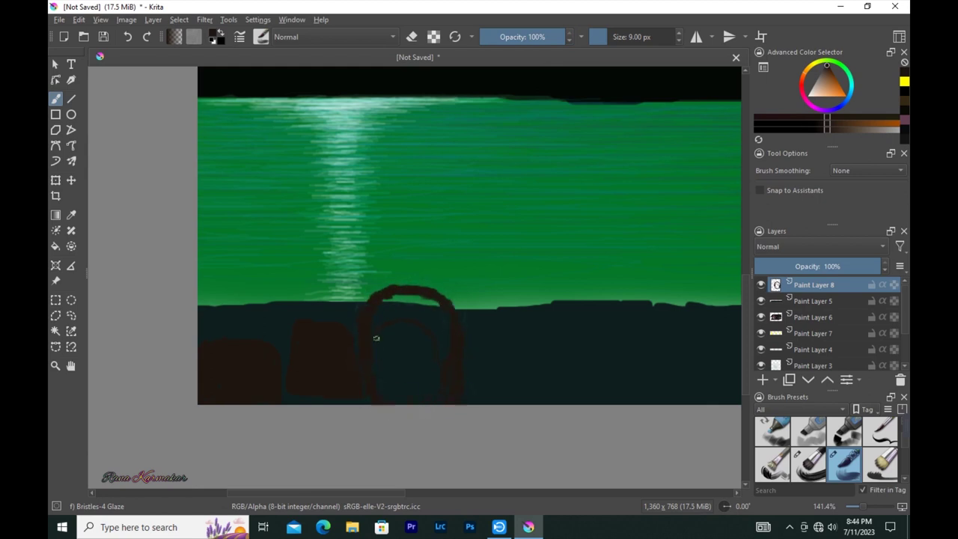
{"action": "key", "text": "bracketright"}
{"action": "key", "text": "bracketright"}
{"action": "key", "text": "bracketright"}
Step: Paint a row of solid dark brown rounded rock shapes along the lower-left shore
{"action": "mouse_move", "coordinate": [402, 342]}
{"action": "left_mouse_down"}
{"action": "mouse_move", "coordinate": [425, 303]}
{"action": "mouse_move", "coordinate": [409, 393]}
{"action": "left_mouse_up"}
{"action": "key", "text": "bracketleft"}
{"action": "key", "text": "bracketleft"}
{"action": "key", "text": "bracketleft"}
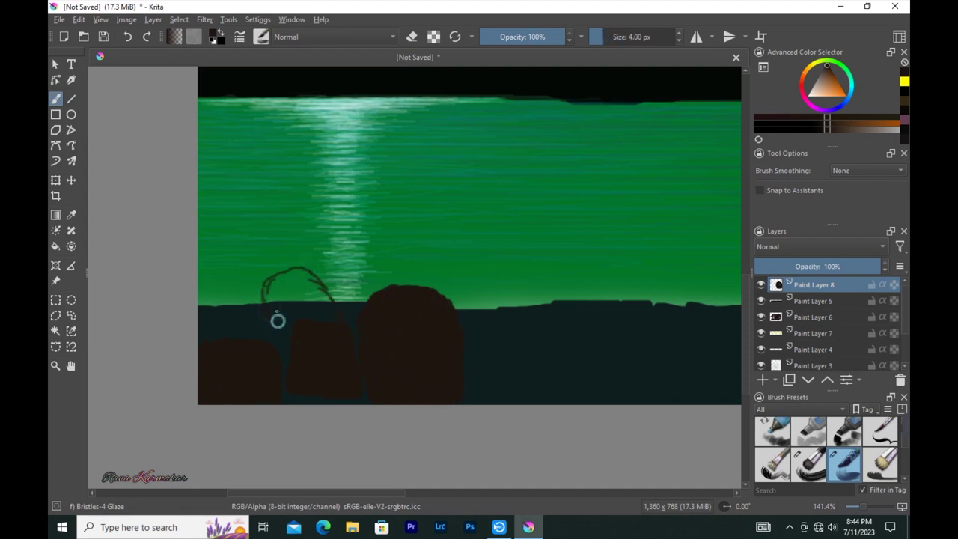
{"action": "key", "text": "bracketright"}
{"action": "key", "text": "bracketright"}
{"action": "key", "text": "bracketright"}
{"action": "mouse_move", "coordinate": [267, 300]}
{"action": "left_mouse_down"}
{"action": "mouse_move", "coordinate": [277, 312]}
{"action": "mouse_move", "coordinate": [299, 278]}
{"action": "mouse_move", "coordinate": [314, 274]}
{"action": "mouse_move", "coordinate": [281, 284]}
{"action": "left_mouse_up"}
{"action": "key", "text": "bracketleft"}
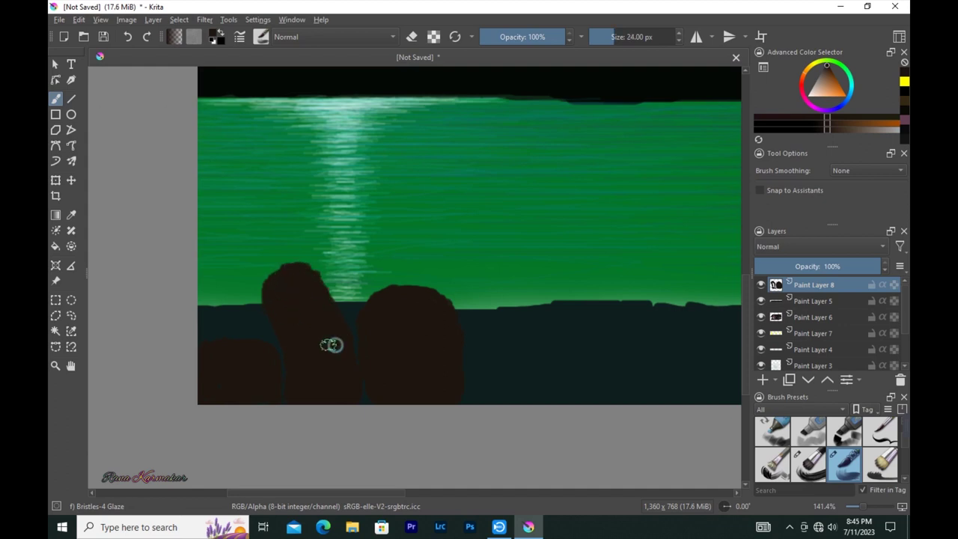
{"action": "scroll", "coordinate": [337, 359], "scroll_direction": "right", "scroll_amount": 3}
{"action": "left_click_drag", "start_coordinate": [378, 329], "coordinate": [453, 299]}
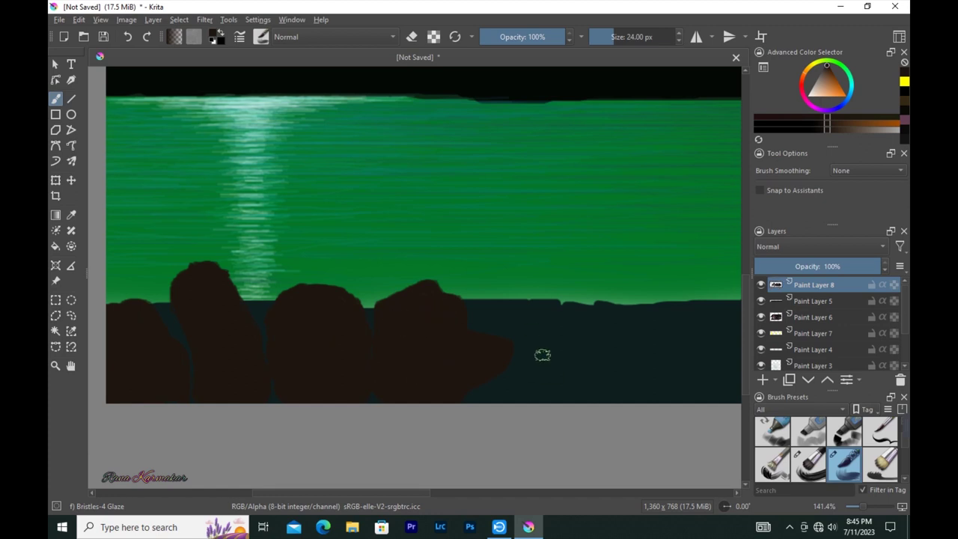
{"action": "left_click_drag", "start_coordinate": [546, 372], "coordinate": [632, 334]}
{"action": "mouse_move", "coordinate": [511, 382]}
{"action": "left_mouse_down"}
{"action": "mouse_move", "coordinate": [543, 279]}
{"action": "mouse_move", "coordinate": [544, 337]}
{"action": "left_mouse_up"}
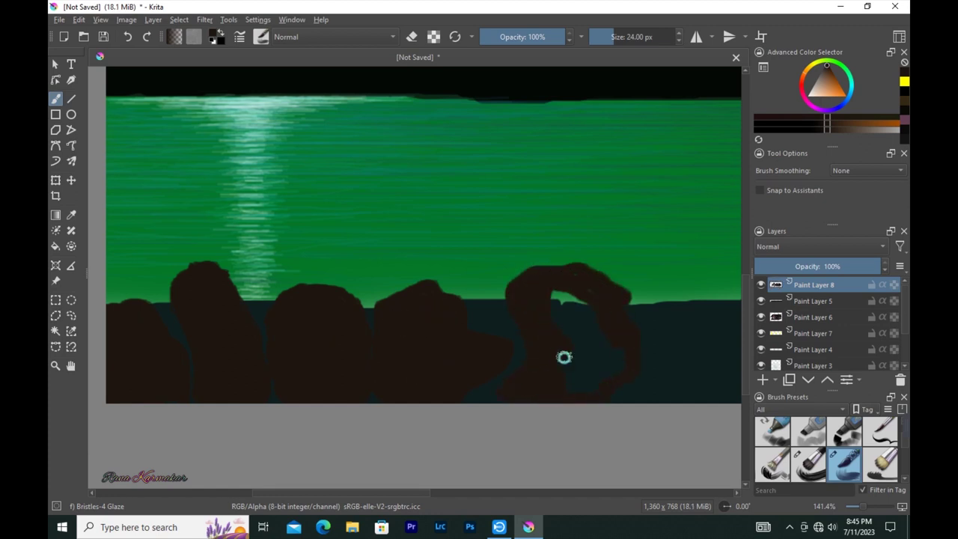
{"action": "scroll", "coordinate": [563, 346], "scroll_direction": "down", "scroll_amount": 3}
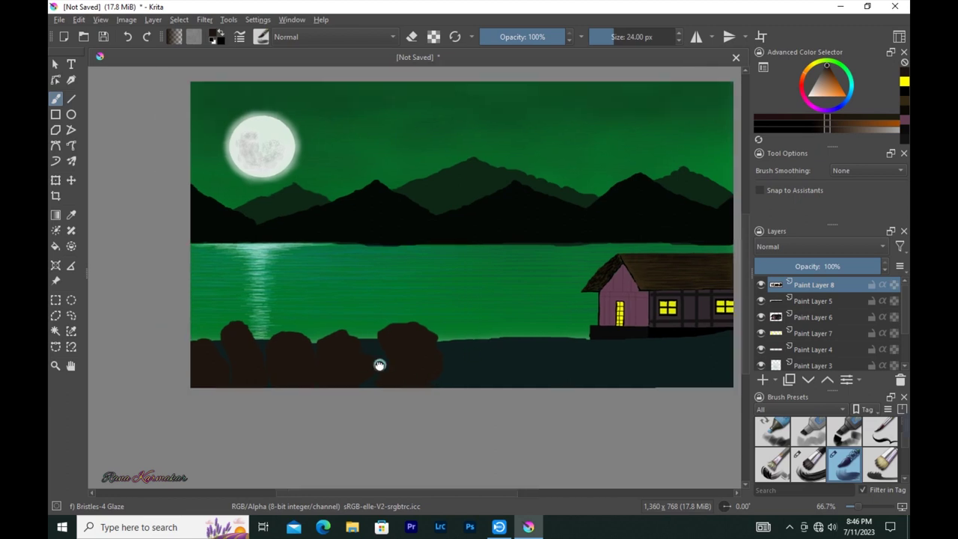
{"action": "scroll", "coordinate": [378, 366], "scroll_direction": "up", "scroll_amount": 3}
Step: Zoom in and stroke pale highlights along the tops of the foreground rocks
{"action": "key", "text": "bracketleft"}
{"action": "key", "text": "bracketleft"}
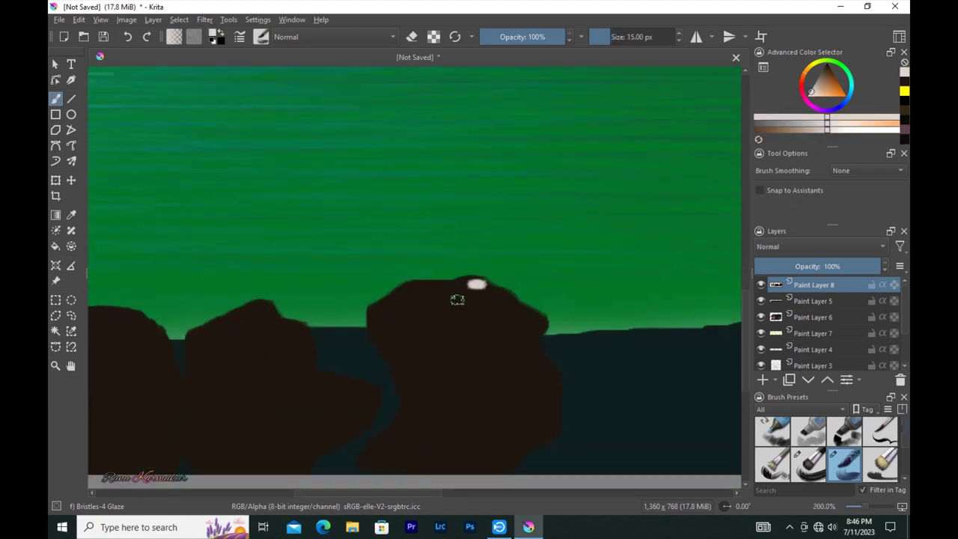
{"action": "left_click_drag", "start_coordinate": [466, 278], "coordinate": [417, 285]}
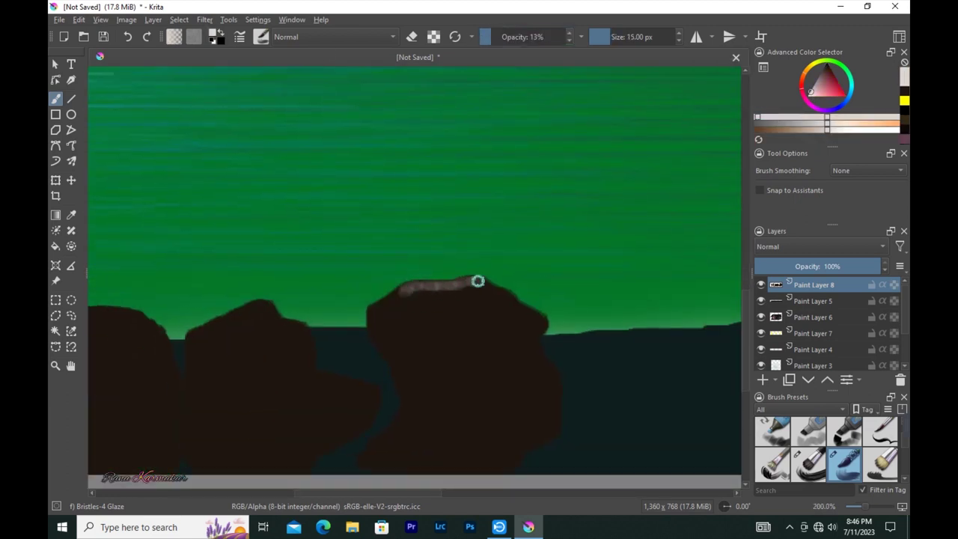
{"action": "left_click_drag", "start_coordinate": [338, 296], "coordinate": [275, 327]}
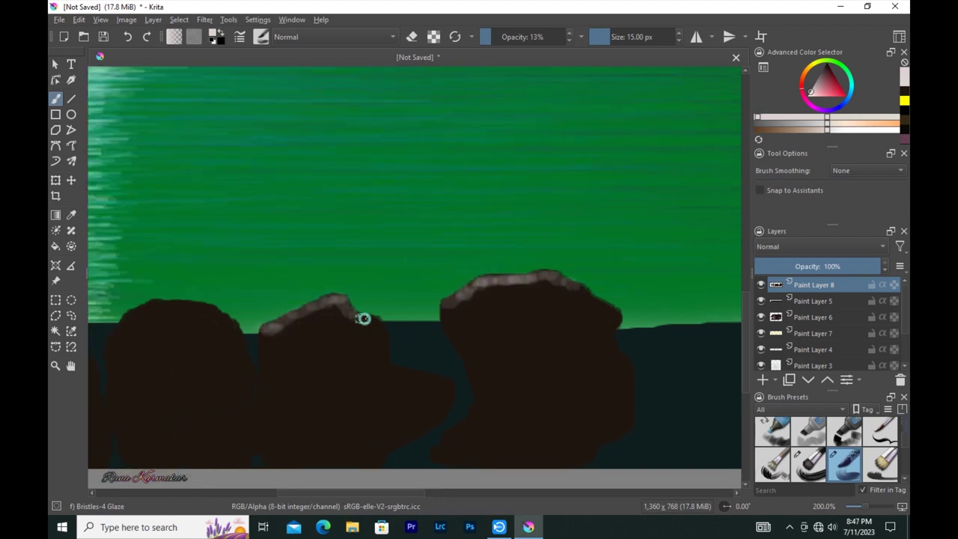
{"action": "left_click_drag", "start_coordinate": [298, 310], "coordinate": [260, 337]}
{"action": "left_click_drag", "start_coordinate": [258, 269], "coordinate": [254, 277]}
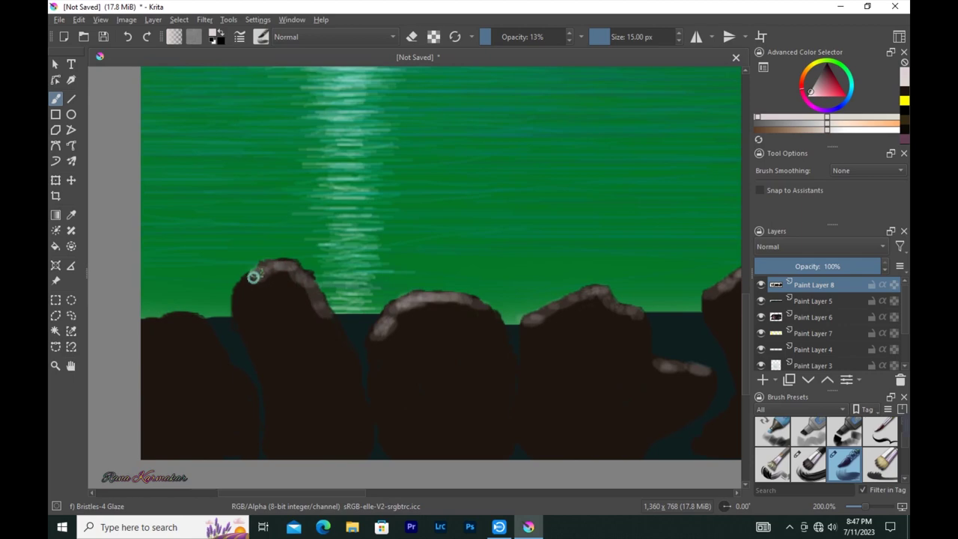
Step: Shade the middle rock with dark red, then cap it with light pink snowy strokes
{"action": "key", "text": "2"}
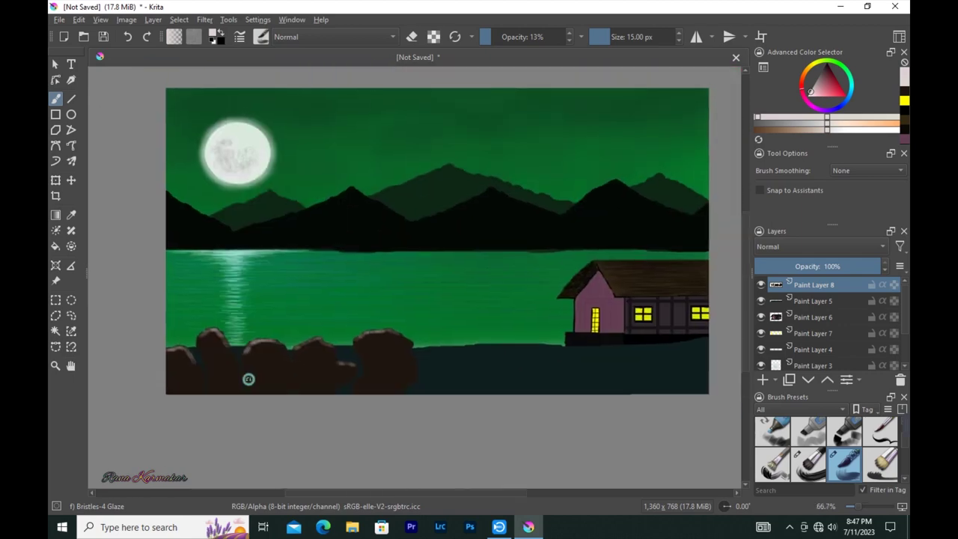
{"action": "left_click", "coordinate": [828, 71]}
{"action": "key", "text": "2"}
{"action": "mouse_move", "coordinate": [380, 273]}
{"action": "left_mouse_down"}
{"action": "mouse_move", "coordinate": [385, 301]}
{"action": "mouse_move", "coordinate": [304, 284]}
{"action": "mouse_move", "coordinate": [320, 326]}
{"action": "mouse_move", "coordinate": [369, 267]}
{"action": "mouse_move", "coordinate": [431, 284]}
{"action": "mouse_move", "coordinate": [449, 325]}
{"action": "mouse_move", "coordinate": [365, 368]}
{"action": "mouse_move", "coordinate": [430, 401]}
{"action": "mouse_move", "coordinate": [352, 416]}
{"action": "mouse_move", "coordinate": [381, 337]}
{"action": "mouse_move", "coordinate": [372, 363]}
{"action": "left_mouse_up"}
{"action": "key", "text": "bracketright"}
{"action": "key", "text": "x"}
{"action": "mouse_move", "coordinate": [314, 277]}
{"action": "left_mouse_down"}
{"action": "mouse_move", "coordinate": [404, 254]}
{"action": "mouse_move", "coordinate": [457, 291]}
{"action": "left_mouse_up"}
{"action": "left_click_drag", "start_coordinate": [419, 255], "coordinate": [299, 292]}
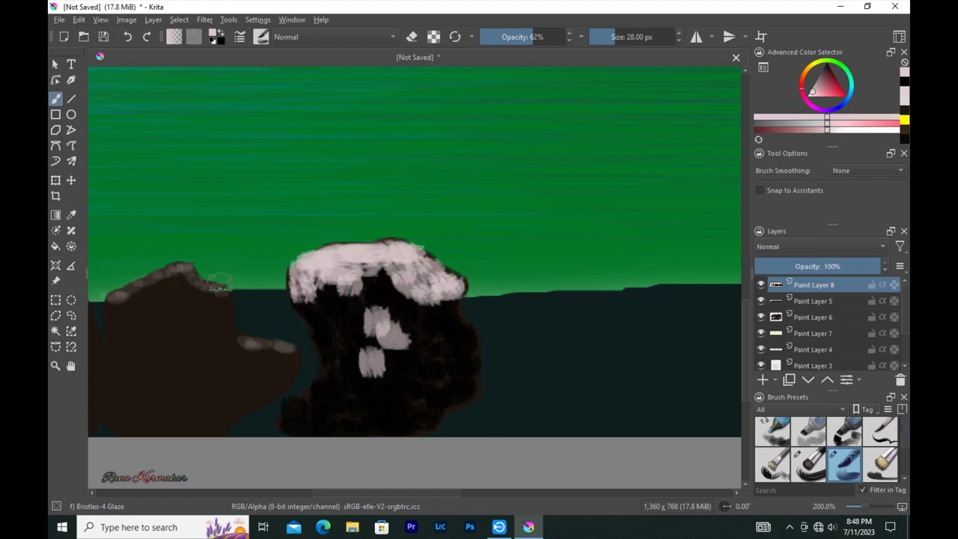
{"action": "scroll", "coordinate": [332, 299], "scroll_direction": "down", "scroll_amount": 3}
{"action": "left_click", "coordinate": [844, 434]}
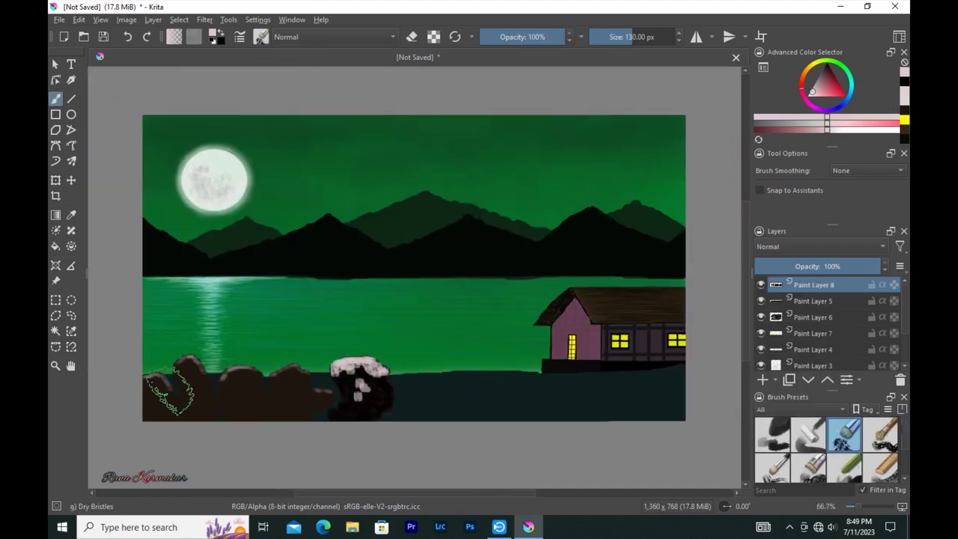
Step: Delete the rock layer and paint dark green grass across the lower foreground
{"action": "left_click", "coordinate": [900, 379]}
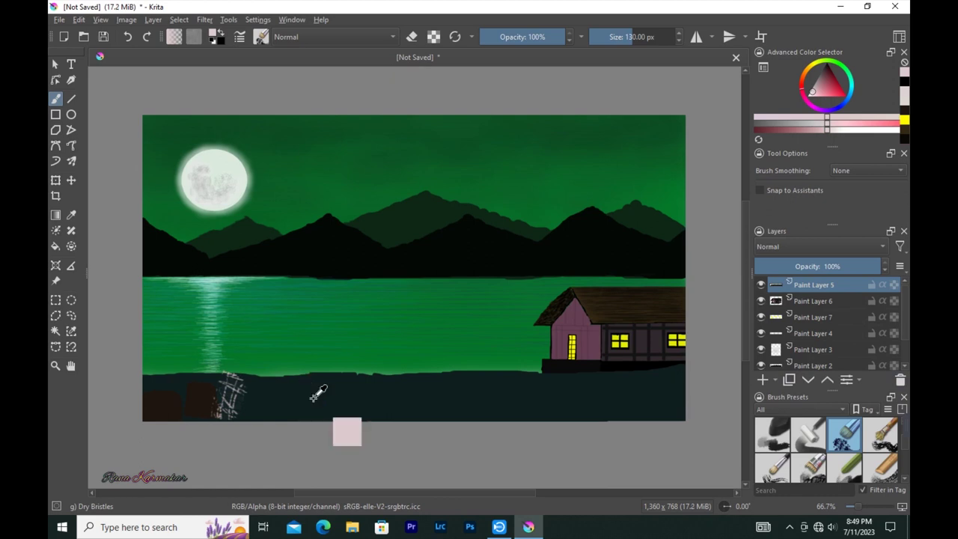
{"action": "left_click", "coordinate": [827, 69]}
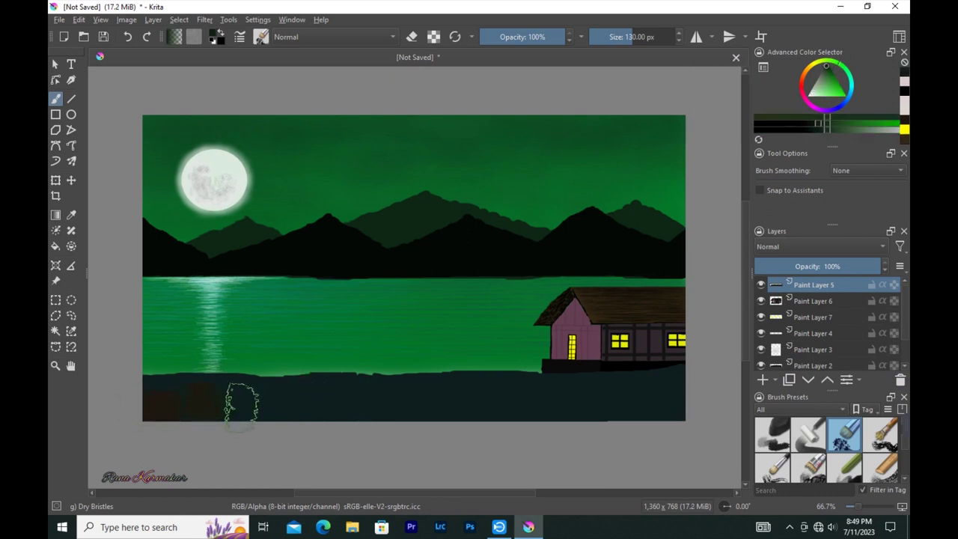
{"action": "mouse_move", "coordinate": [179, 397]}
{"action": "left_mouse_down"}
{"action": "mouse_move", "coordinate": [154, 395]}
{"action": "mouse_move", "coordinate": [191, 401]}
{"action": "mouse_move", "coordinate": [180, 378]}
{"action": "mouse_move", "coordinate": [284, 417]}
{"action": "mouse_move", "coordinate": [338, 396]}
{"action": "mouse_move", "coordinate": [200, 395]}
{"action": "mouse_move", "coordinate": [325, 385]}
{"action": "mouse_move", "coordinate": [370, 397]}
{"action": "mouse_move", "coordinate": [325, 397]}
{"action": "mouse_move", "coordinate": [467, 404]}
{"action": "mouse_move", "coordinate": [474, 385]}
{"action": "mouse_move", "coordinate": [537, 385]}
{"action": "mouse_move", "coordinate": [552, 400]}
{"action": "mouse_move", "coordinate": [535, 396]}
{"action": "mouse_move", "coordinate": [667, 380]}
{"action": "mouse_move", "coordinate": [602, 390]}
{"action": "left_mouse_up"}
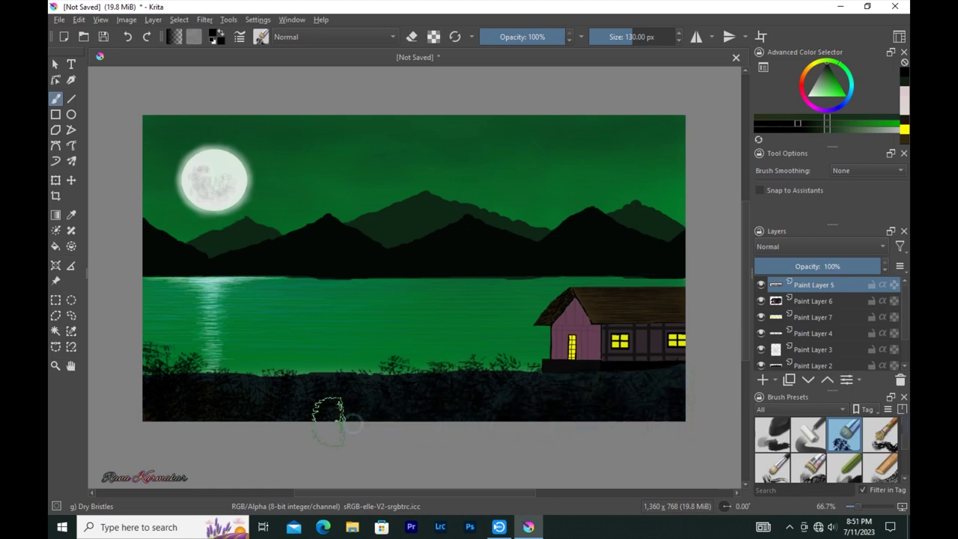
{"action": "mouse_move", "coordinate": [584, 427]}
{"action": "left_mouse_down"}
{"action": "mouse_move", "coordinate": [662, 396]}
{"action": "mouse_move", "coordinate": [599, 396]}
{"action": "mouse_move", "coordinate": [673, 382]}
{"action": "mouse_move", "coordinate": [263, 385]}
{"action": "left_mouse_up"}
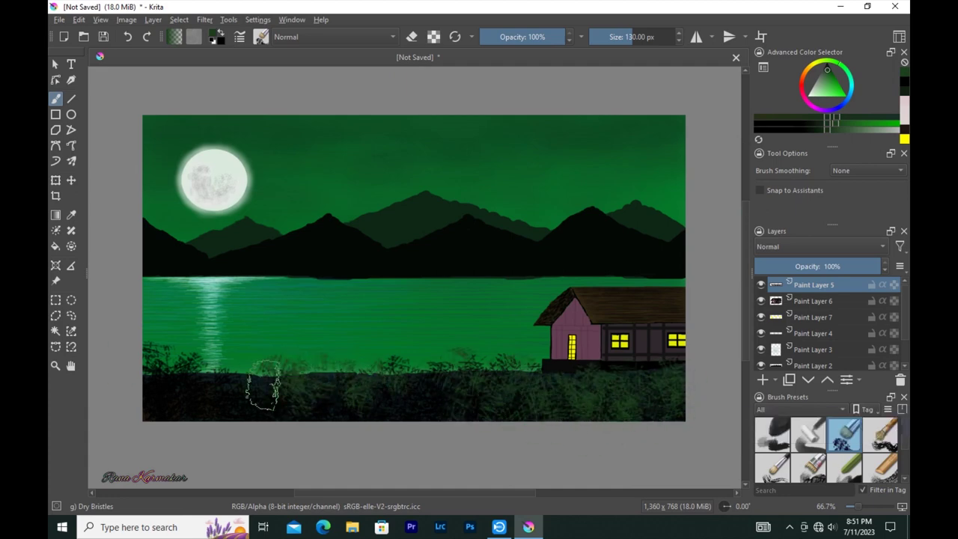
Step: Add yellow-olive grass leftward from the house and darker grass along the bottom edge
{"action": "left_click", "coordinate": [820, 125]}
{"action": "mouse_move", "coordinate": [588, 380]}
{"action": "left_mouse_down"}
{"action": "mouse_move", "coordinate": [534, 391]}
{"action": "mouse_move", "coordinate": [434, 368]}
{"action": "mouse_move", "coordinate": [172, 366]}
{"action": "mouse_move", "coordinate": [155, 353]}
{"action": "left_mouse_up"}
{"action": "left_click", "coordinate": [870, 117]}
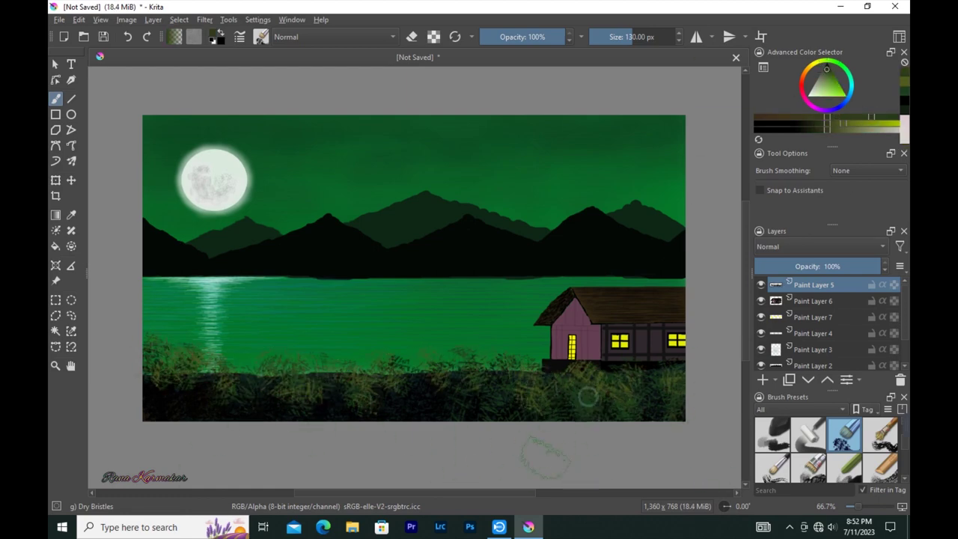
{"action": "left_click", "coordinate": [770, 122]}
{"action": "mouse_move", "coordinate": [494, 410]}
{"action": "left_mouse_down"}
{"action": "mouse_move", "coordinate": [560, 412]}
{"action": "mouse_move", "coordinate": [641, 396]}
{"action": "left_mouse_up"}
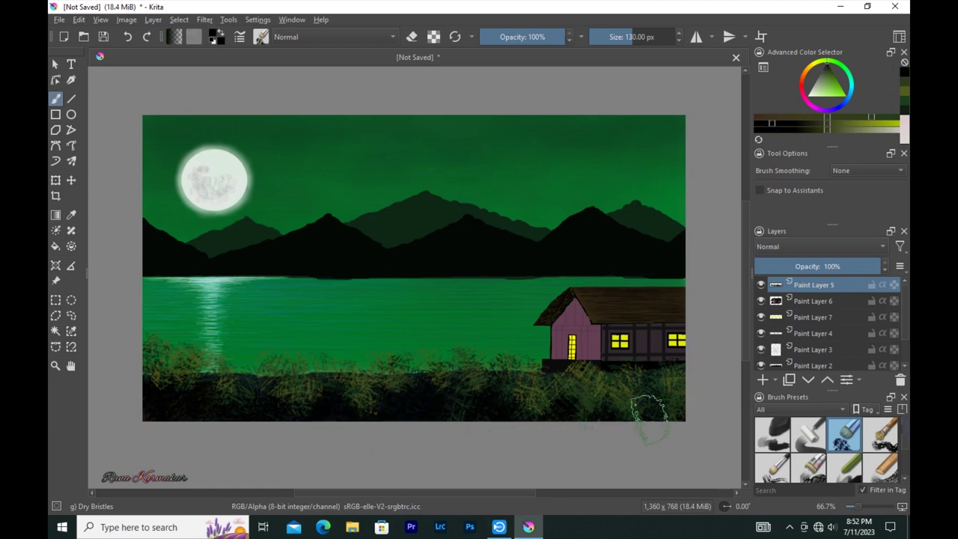
{"action": "left_click", "coordinate": [863, 129]}
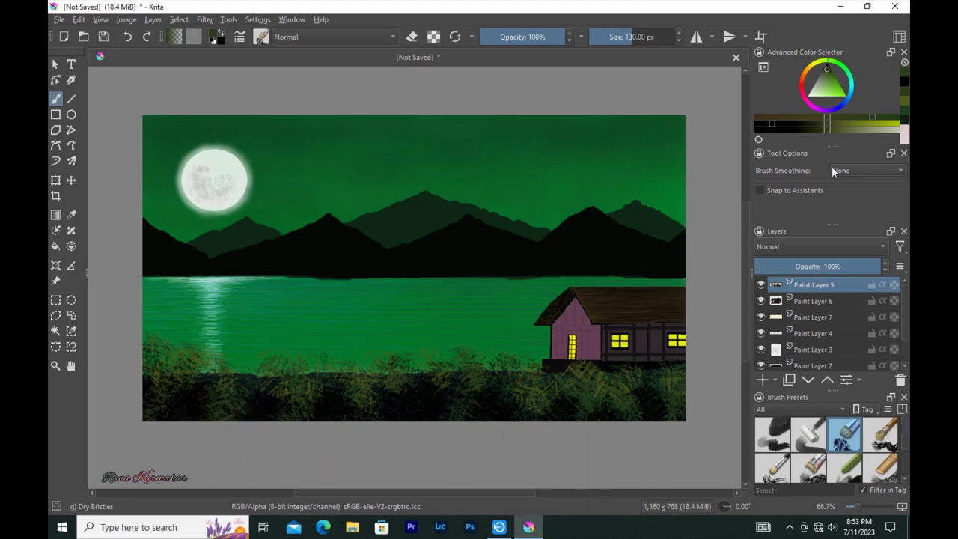
{"action": "left_click", "coordinate": [260, 37]}
{"action": "left_click", "coordinate": [421, 250]}
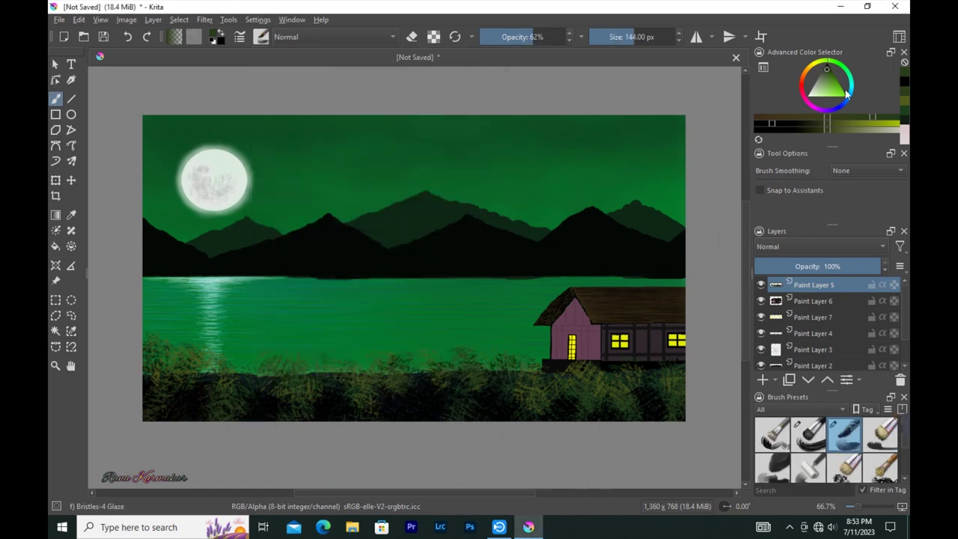
Step: Glaze faint light, then muted pinkish strokes over the grass at about 14–18% opacity
{"action": "left_click", "coordinate": [810, 92]}
{"action": "left_click", "coordinate": [492, 36]}
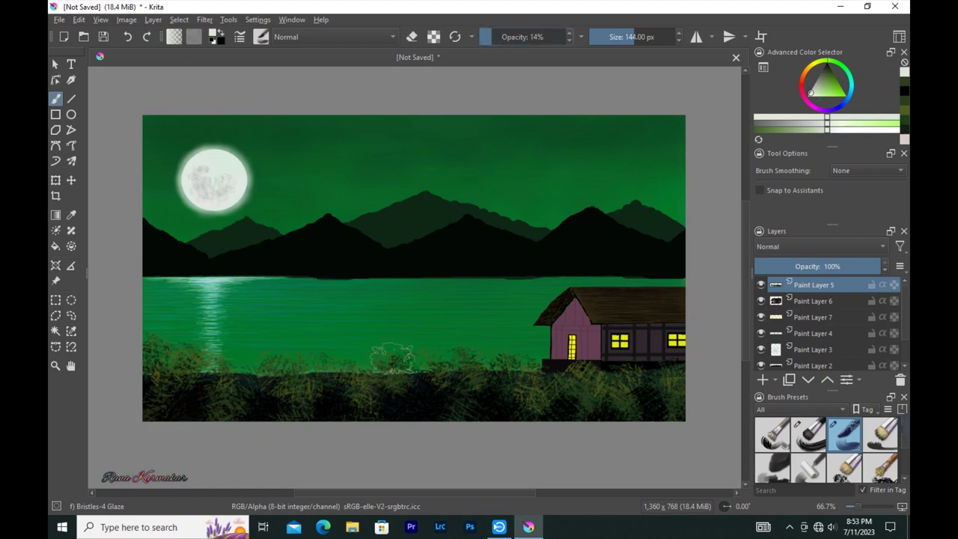
{"action": "mouse_move", "coordinate": [440, 378]}
{"action": "left_mouse_down"}
{"action": "mouse_move", "coordinate": [618, 385]}
{"action": "mouse_move", "coordinate": [658, 374]}
{"action": "mouse_move", "coordinate": [560, 378]}
{"action": "mouse_move", "coordinate": [318, 359]}
{"action": "mouse_move", "coordinate": [214, 396]}
{"action": "mouse_move", "coordinate": [182, 356]}
{"action": "mouse_move", "coordinate": [150, 342]}
{"action": "left_mouse_up"}
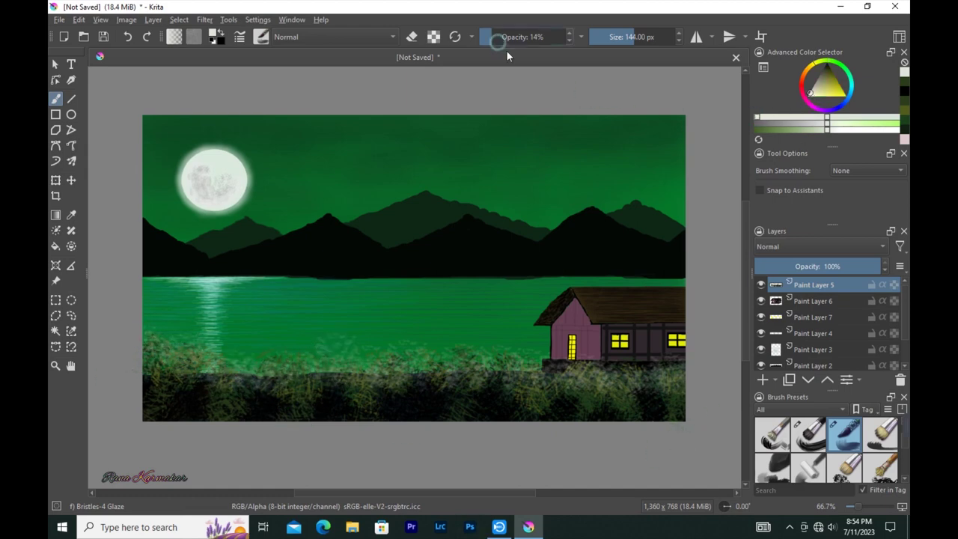
{"action": "mouse_move", "coordinate": [666, 368]}
{"action": "left_mouse_down"}
{"action": "mouse_move", "coordinate": [374, 363]}
{"action": "mouse_move", "coordinate": [193, 378]}
{"action": "mouse_move", "coordinate": [150, 345]}
{"action": "left_mouse_up"}
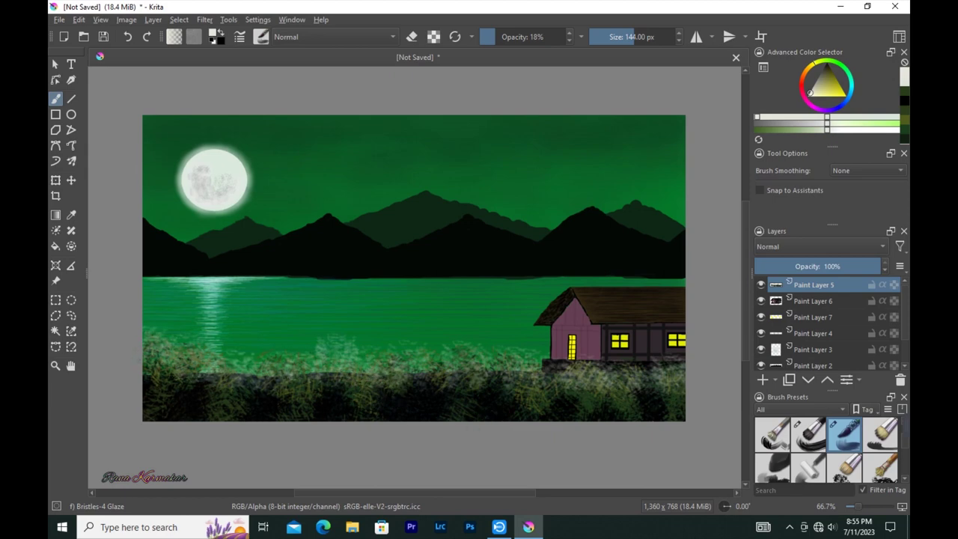
{"action": "left_click", "coordinate": [827, 69]}
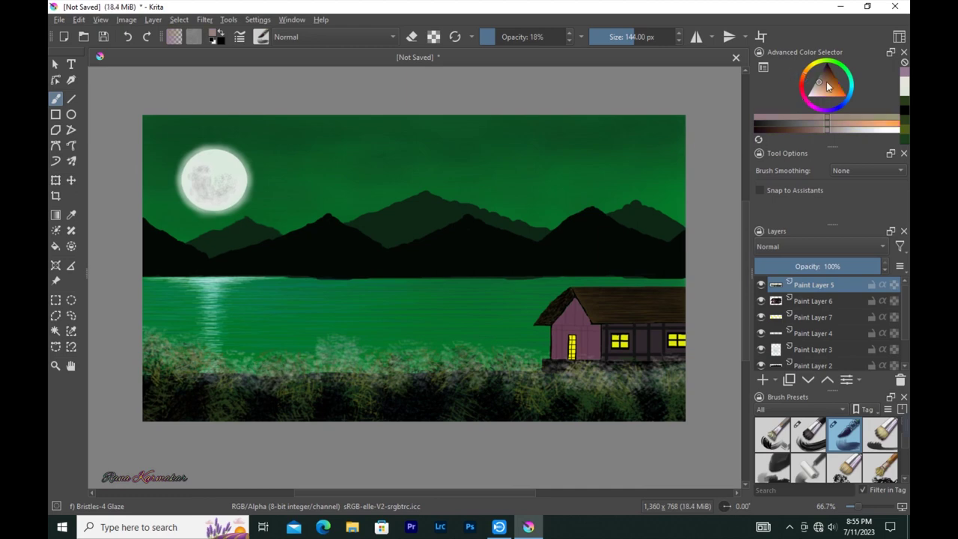
{"action": "left_click", "coordinate": [826, 82]}
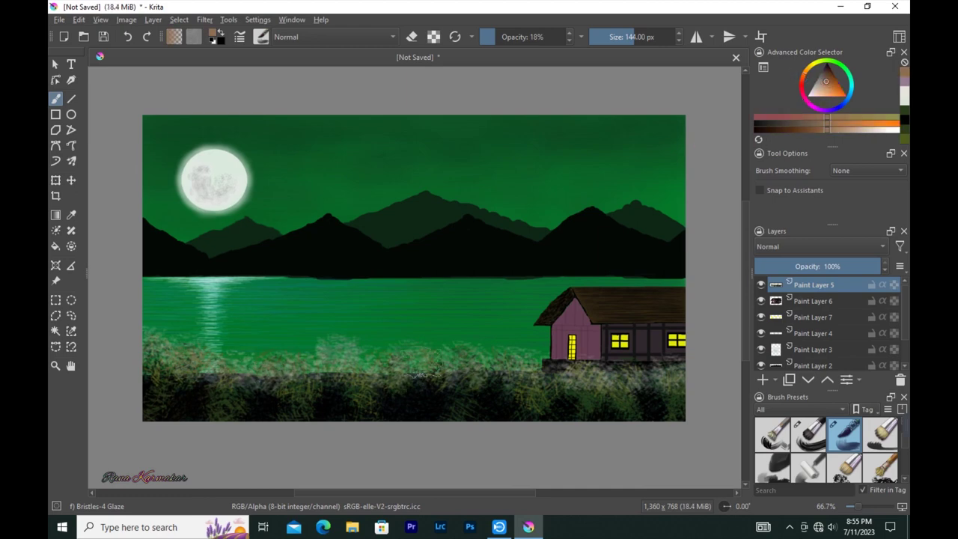
{"action": "mouse_move", "coordinate": [483, 359]}
{"action": "left_mouse_down"}
{"action": "mouse_move", "coordinate": [621, 385]}
{"action": "mouse_move", "coordinate": [671, 376]}
{"action": "left_mouse_up"}
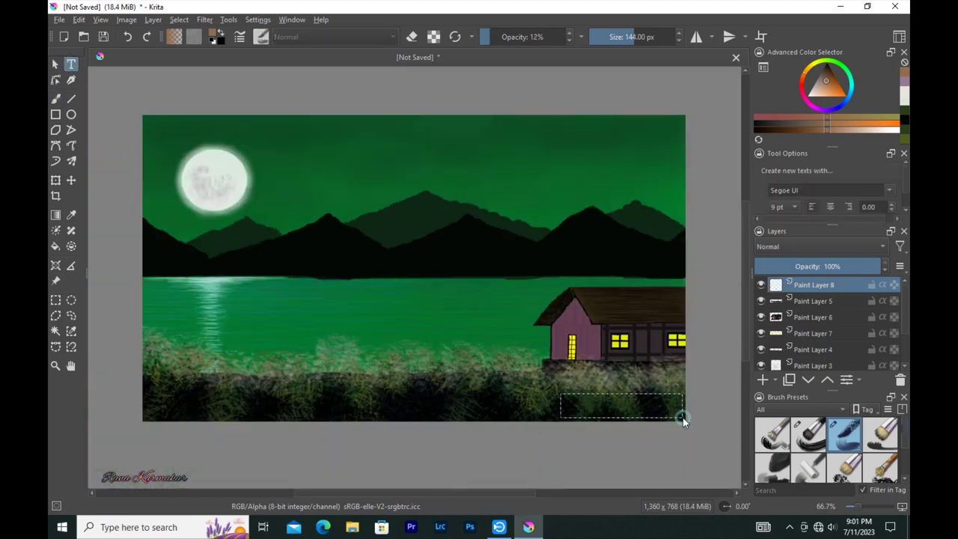
Step: Create a text box in the lower-right corner with the artist's name and save it
{"action": "left_click_drag", "start_coordinate": [682, 418], "coordinate": [666, 412]}
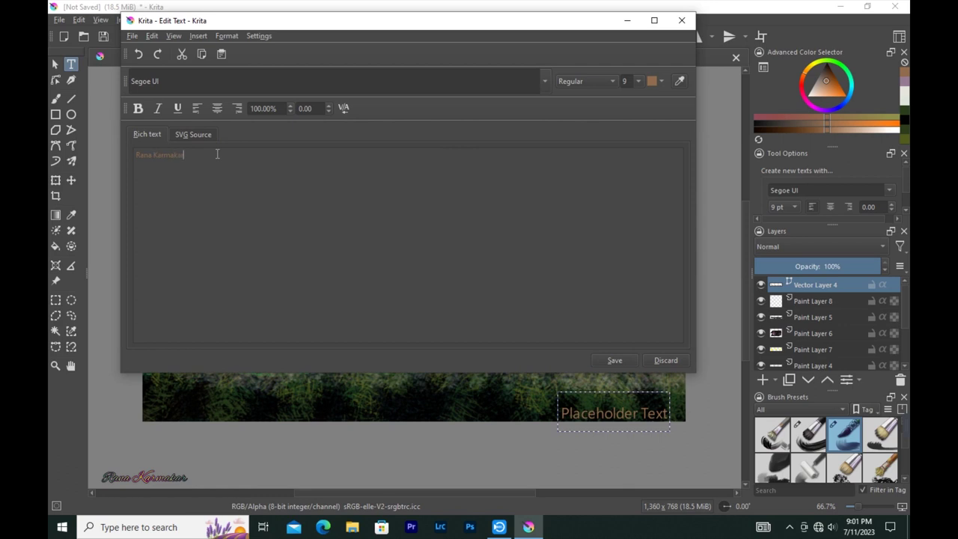
{"action": "left_click", "coordinate": [613, 362]}
{"action": "left_click", "coordinate": [650, 363]}
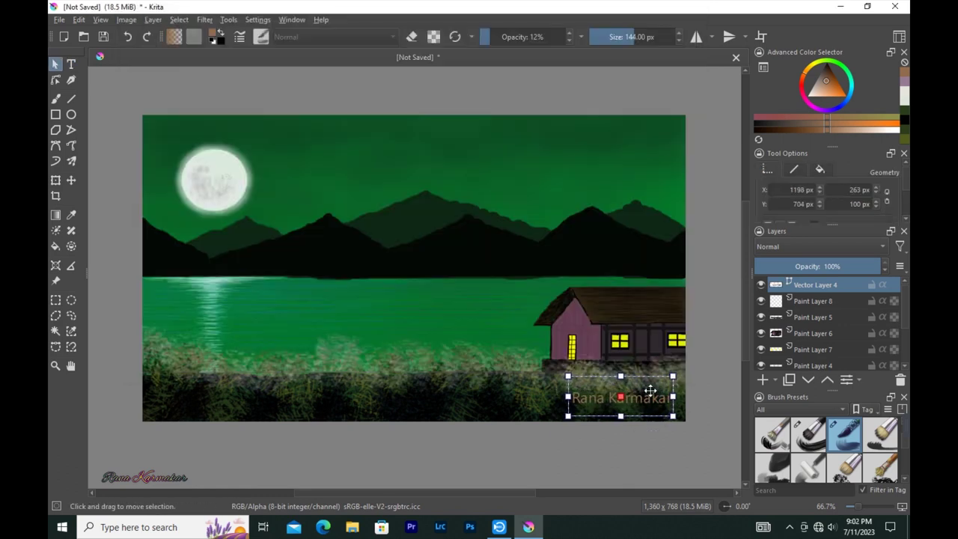
{"action": "left_click_drag", "start_coordinate": [650, 389], "coordinate": [643, 374]}
Step: Fine-tune the signature's X/Y position in Tool Options toward the bottom-right edge
{"action": "left_click", "coordinate": [818, 187]}
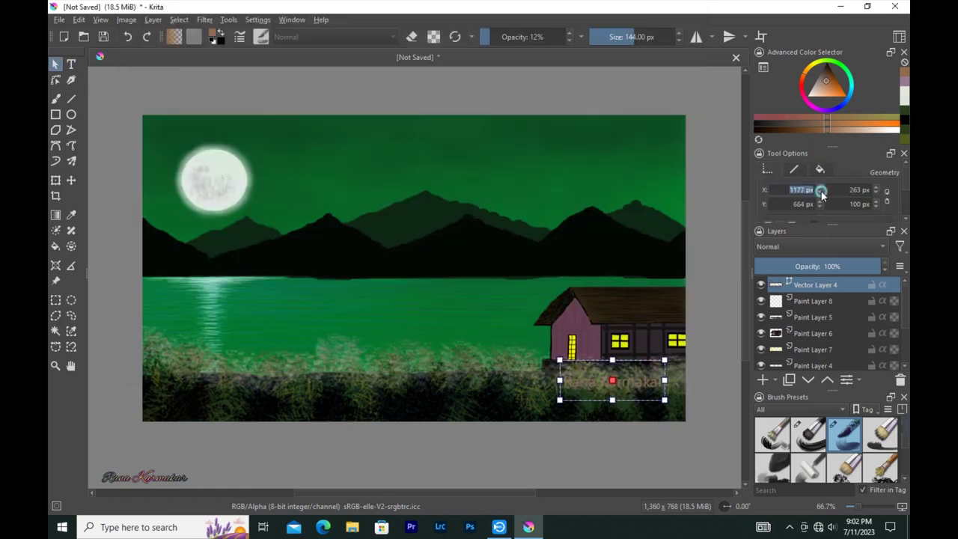
{"action": "left_click", "coordinate": [820, 202]}
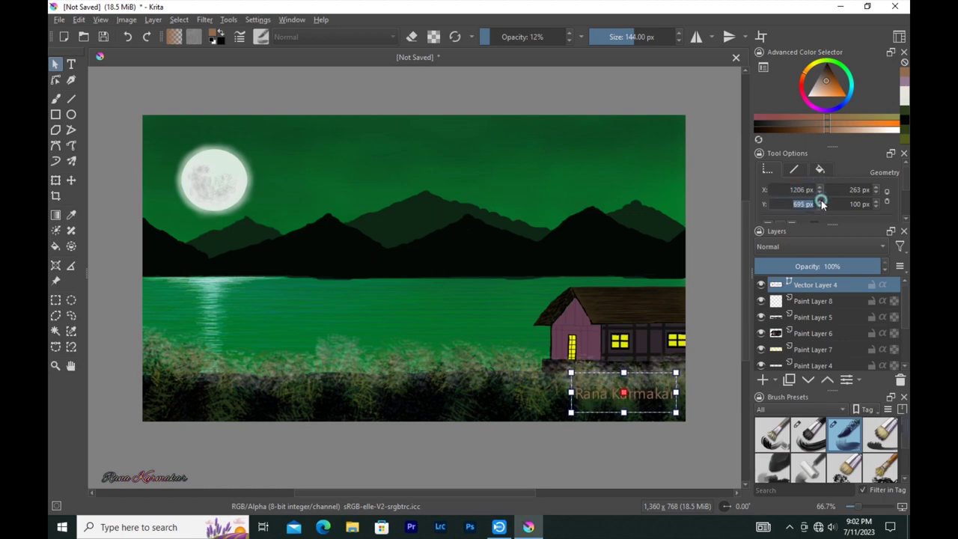
{"action": "left_click", "coordinate": [871, 189]}
{"action": "left_click", "coordinate": [819, 204]}
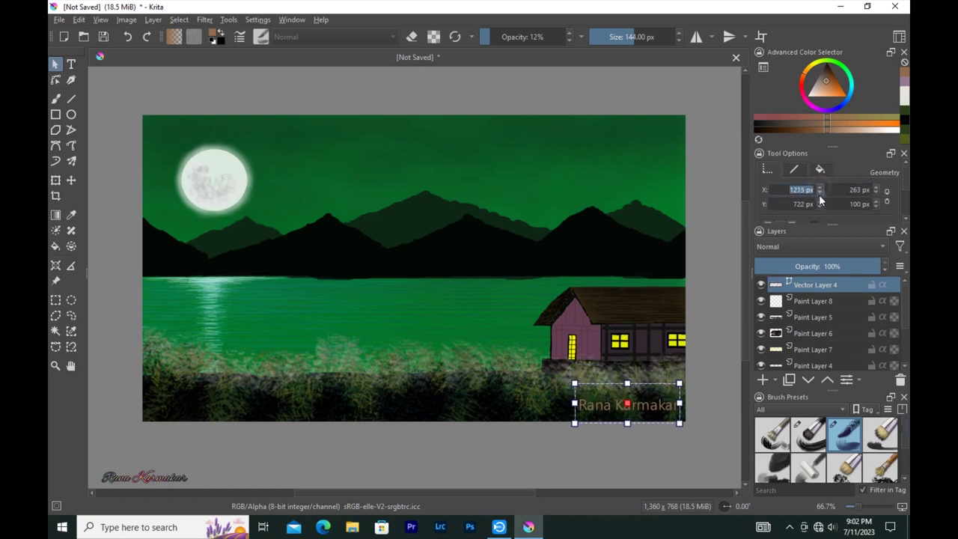
{"action": "left_click", "coordinate": [820, 187]}
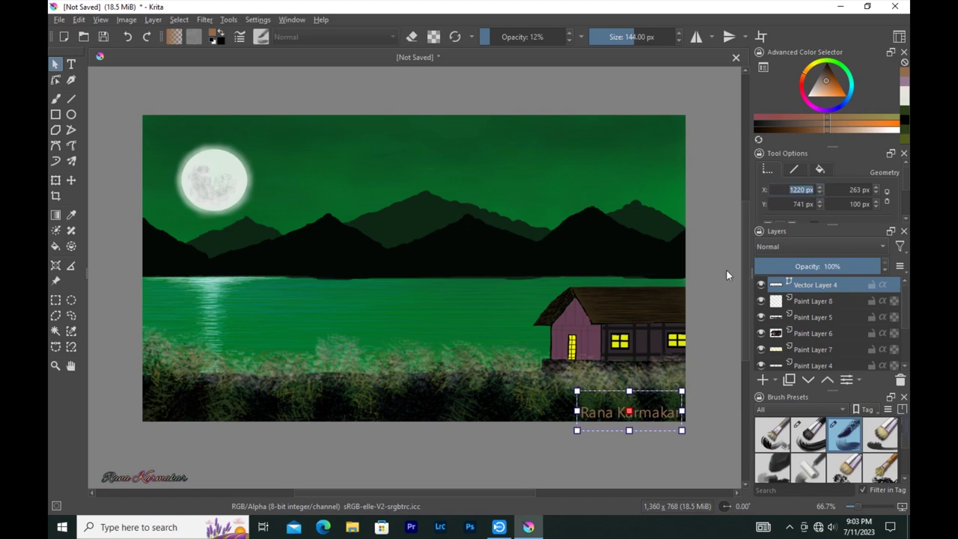
{"action": "left_click", "coordinate": [713, 307]}
{"action": "left_click", "coordinate": [656, 399]}
{"action": "left_click", "coordinate": [820, 188]}
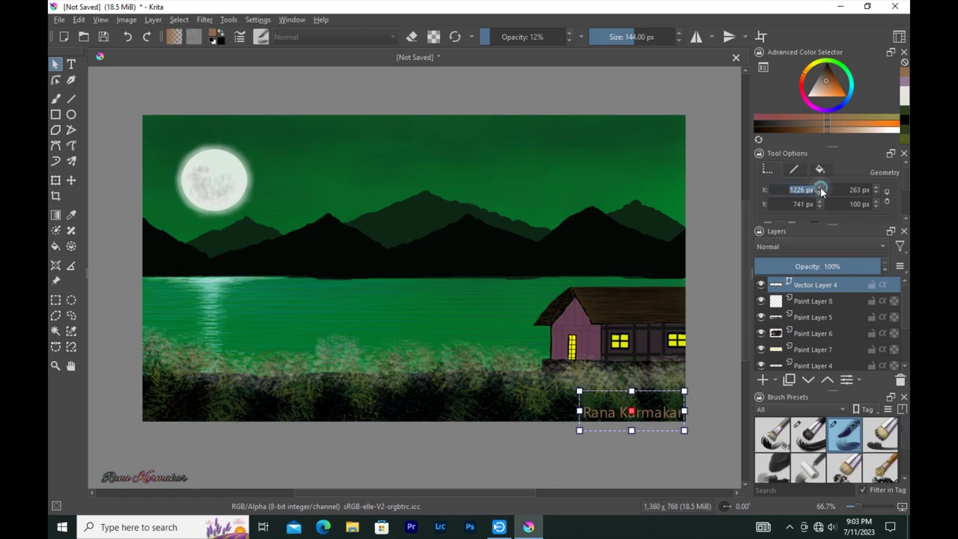
{"action": "left_click", "coordinate": [819, 203]}
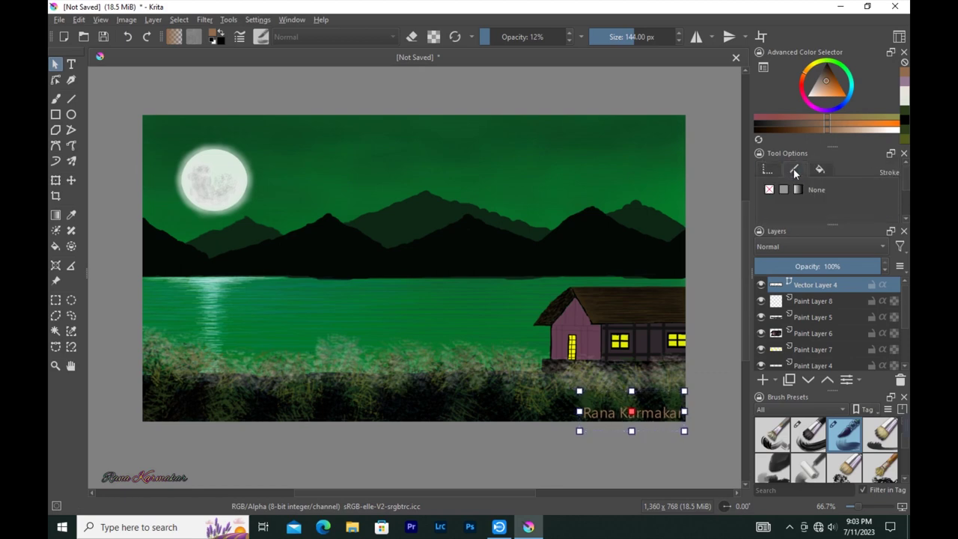
{"action": "left_click", "coordinate": [678, 377]}
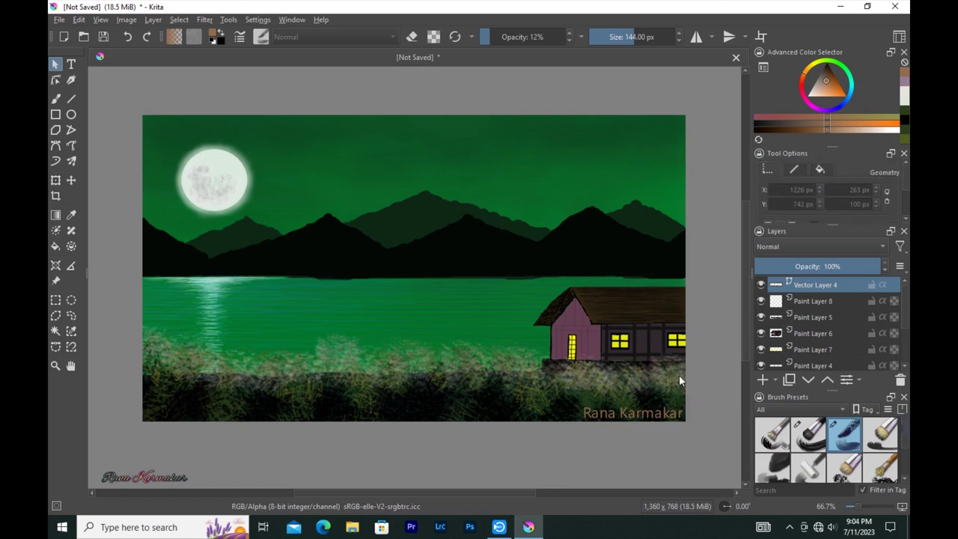